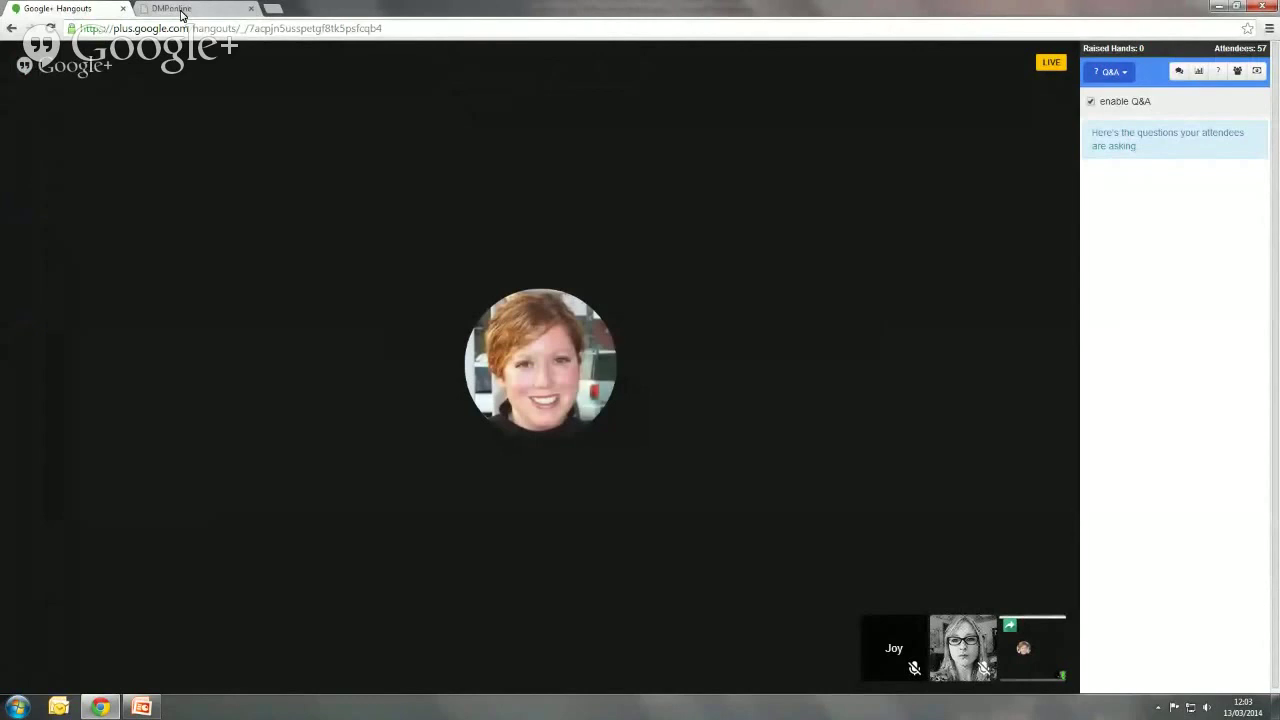
- Switch to the DMPonline tab and browse the Help guidance on creating, sharing and exporting plans
left_click(175, 9)
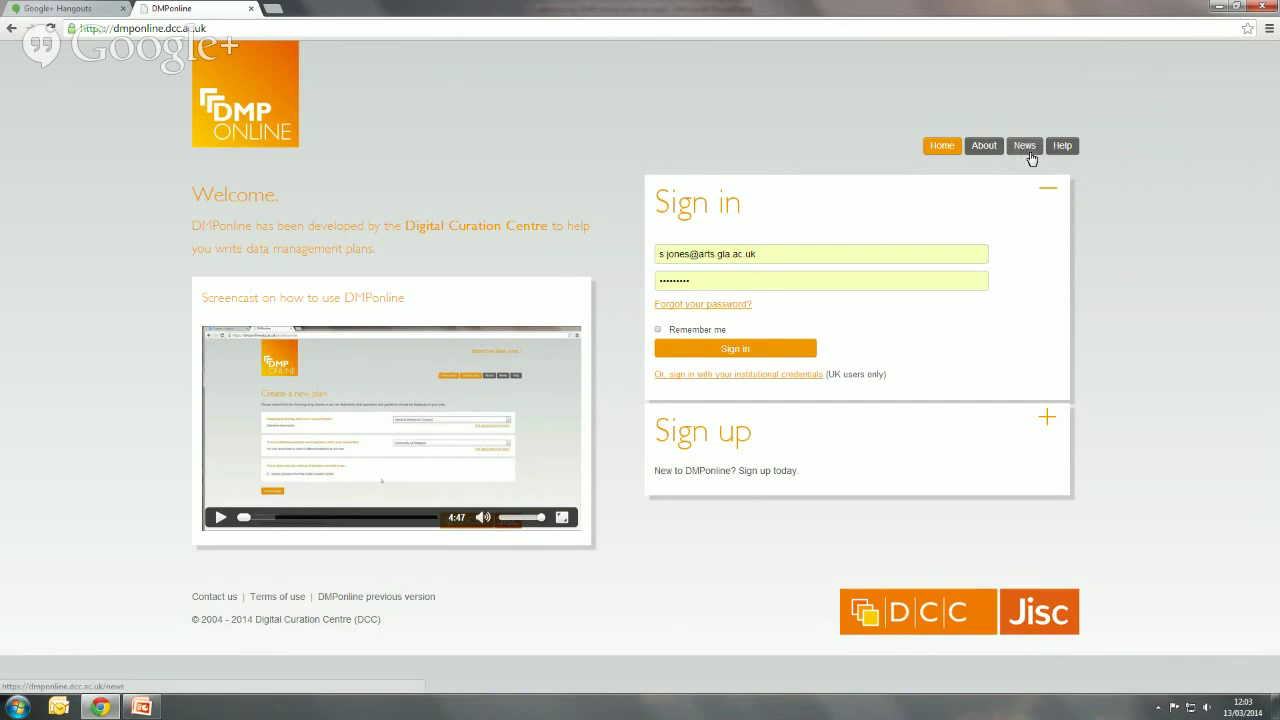
left_click(1064, 146)
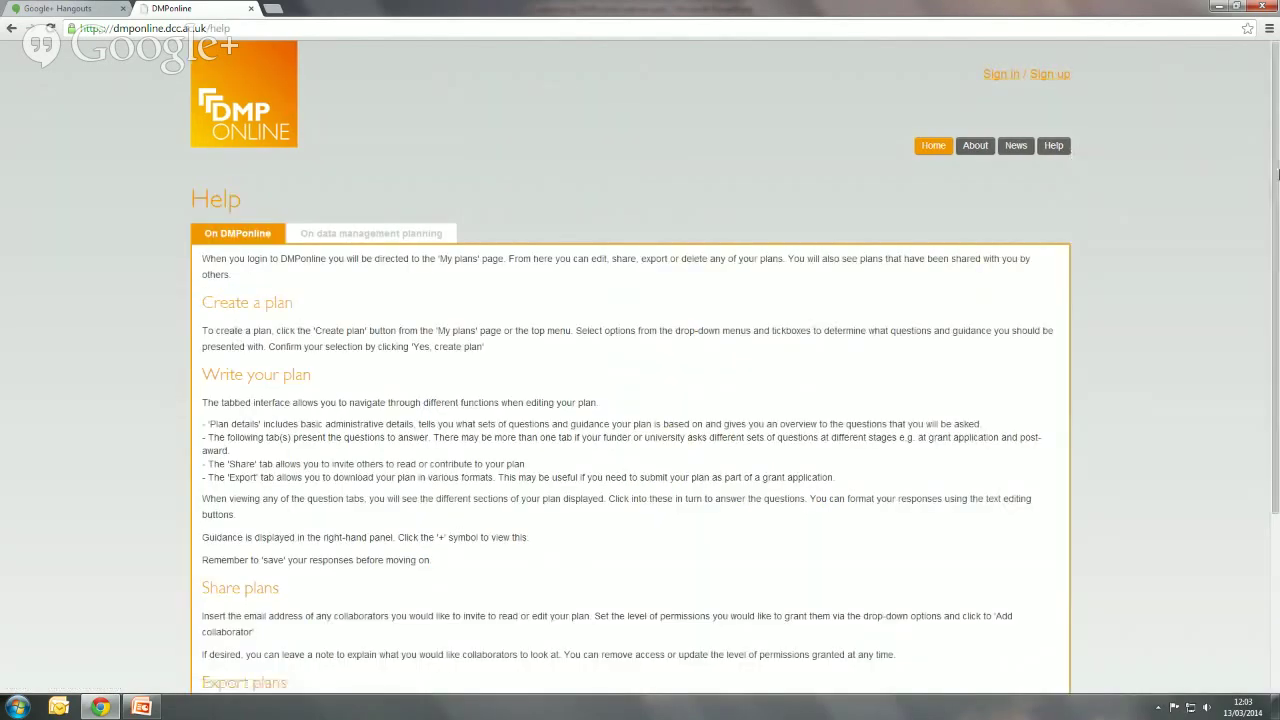
left_click_drag(1277, 175, 1277, 292)
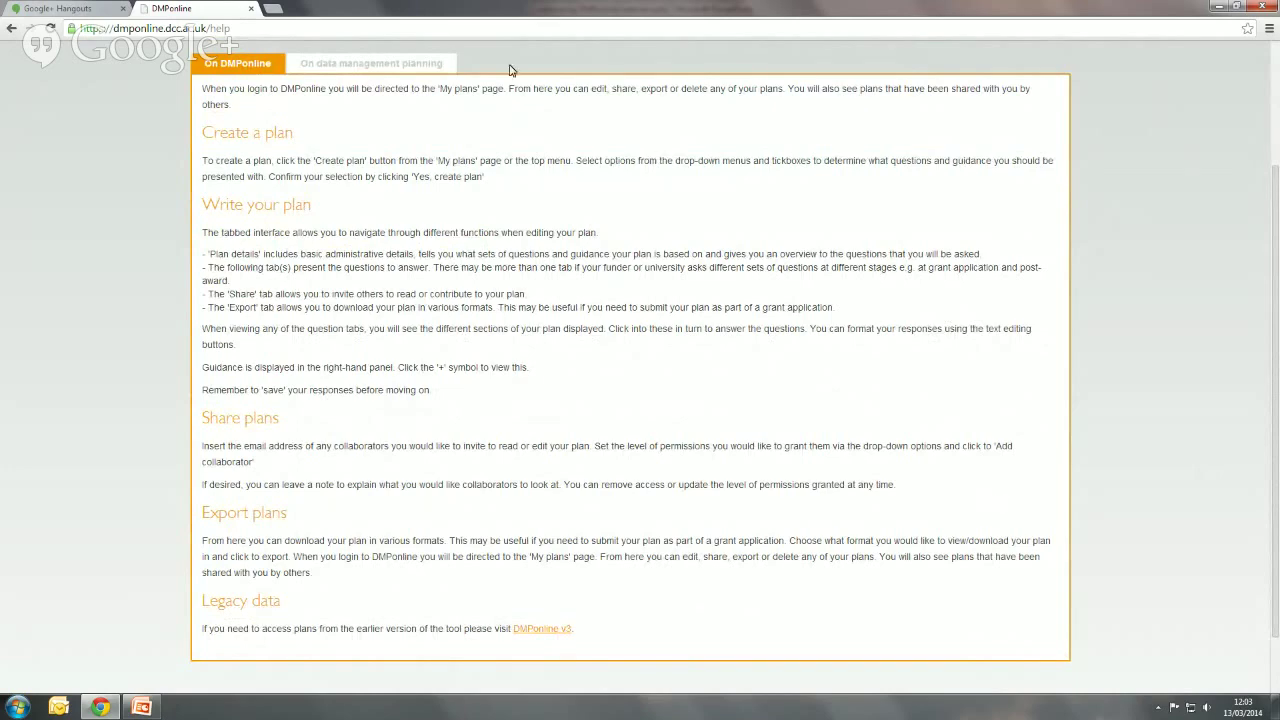
- Browse the 'On data management planning' help: funder requirements, example plans and general guides
left_click(425, 64)
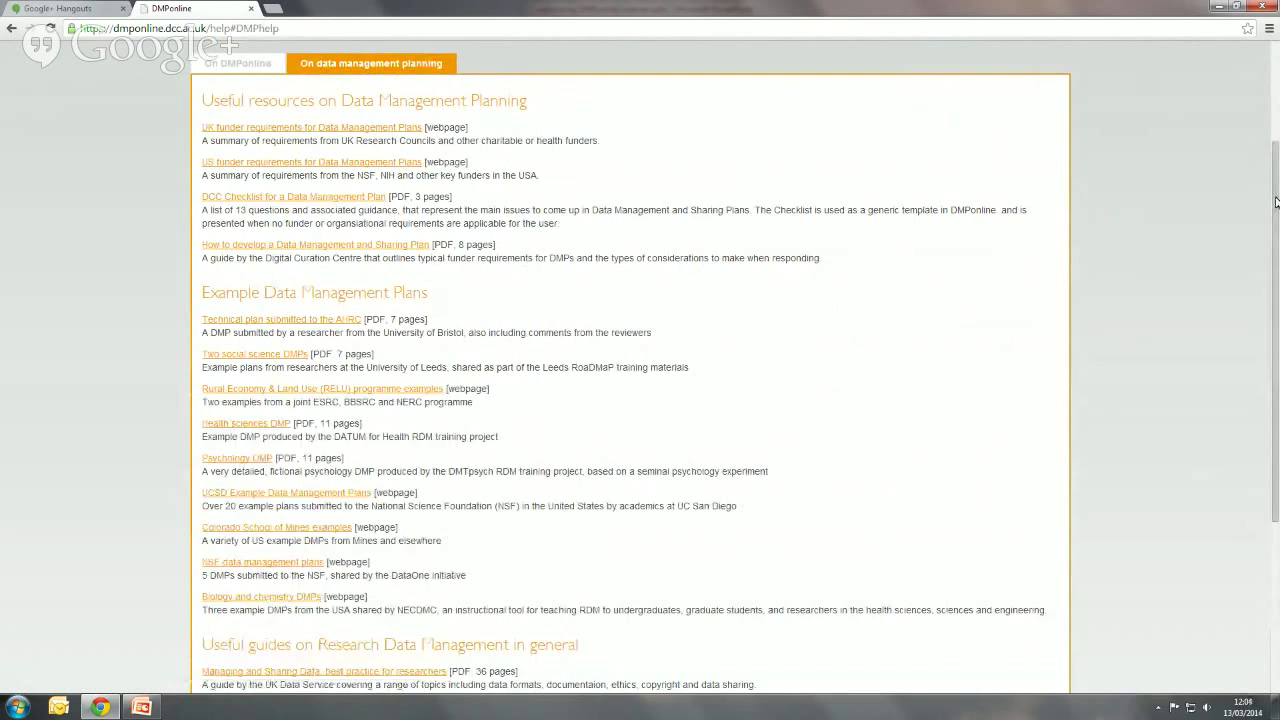
left_click_drag(1275, 203, 1278, 210)
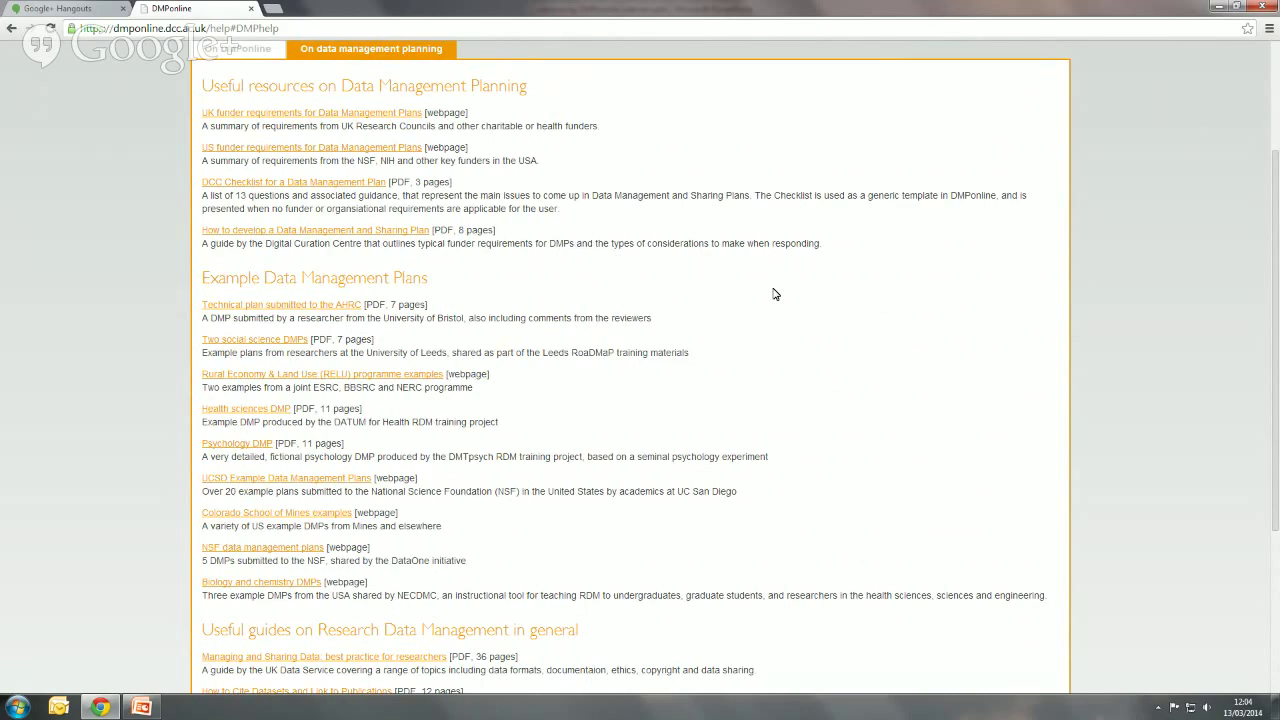
left_click_drag(1275, 488, 1275, 375)
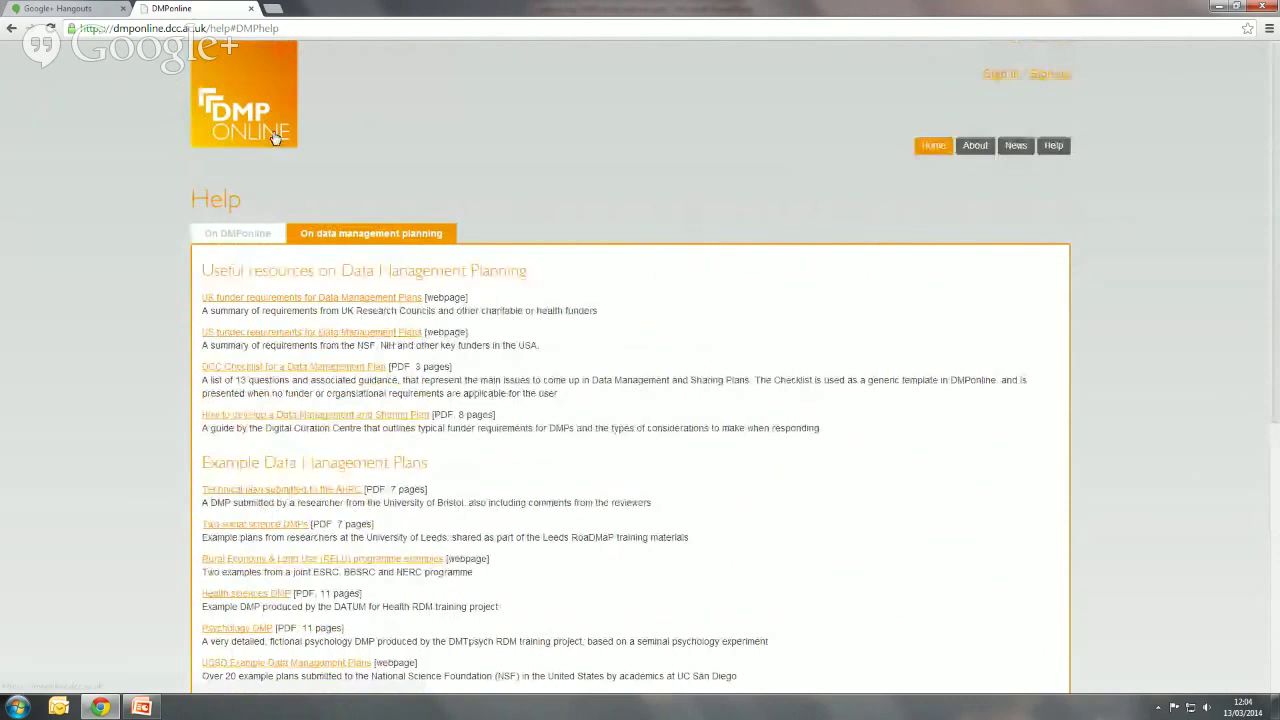
- From the home page, choose Other organisation in the sign-up form, then return to sign-in
left_click(276, 138)
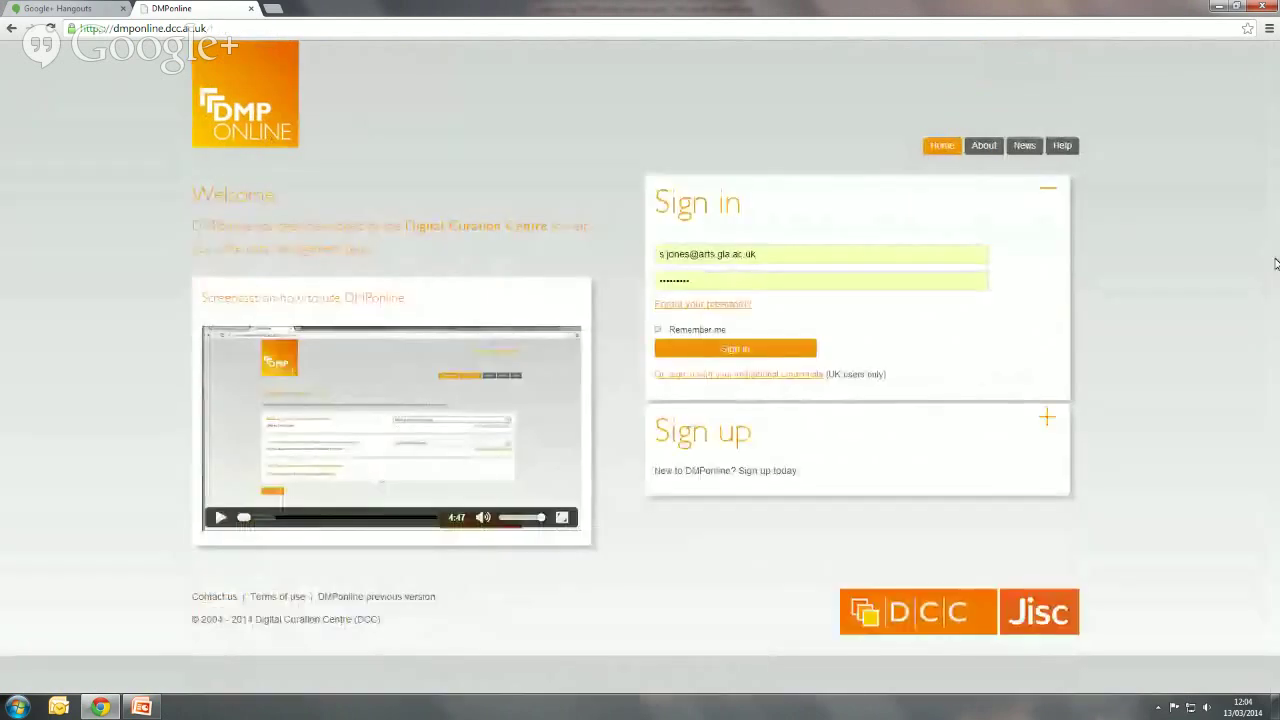
left_click(1050, 420)
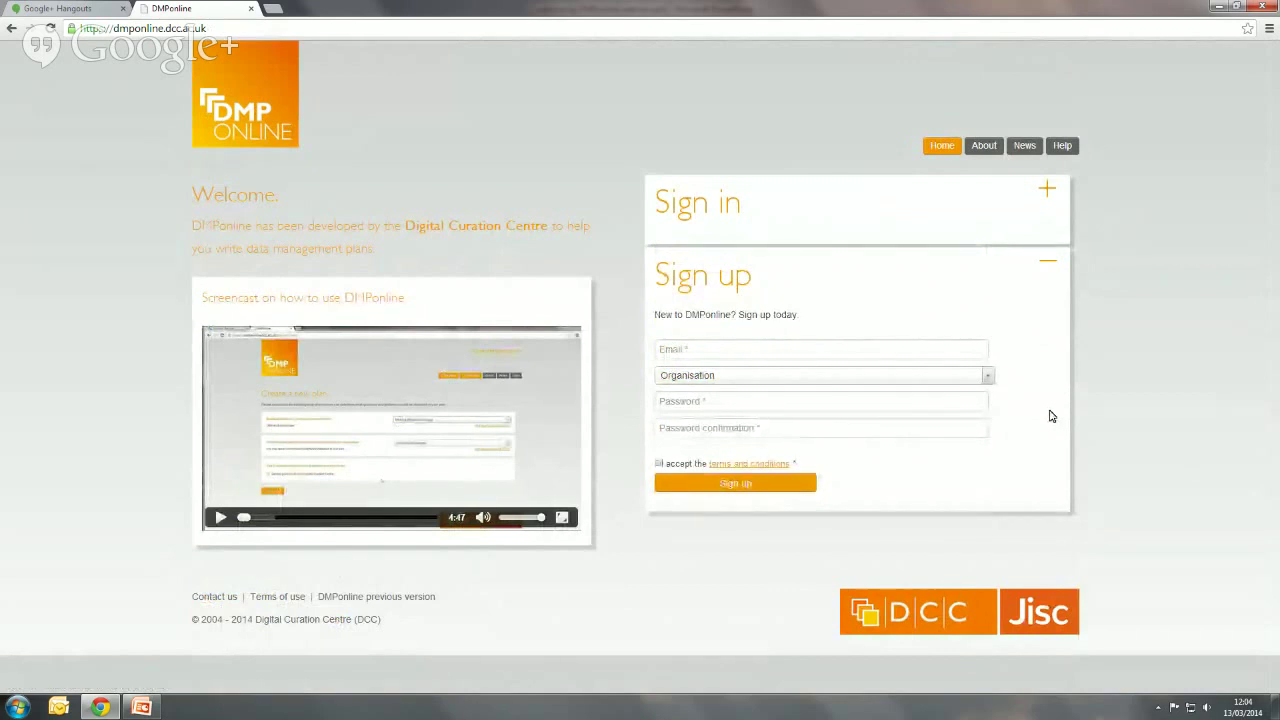
left_click(989, 376)
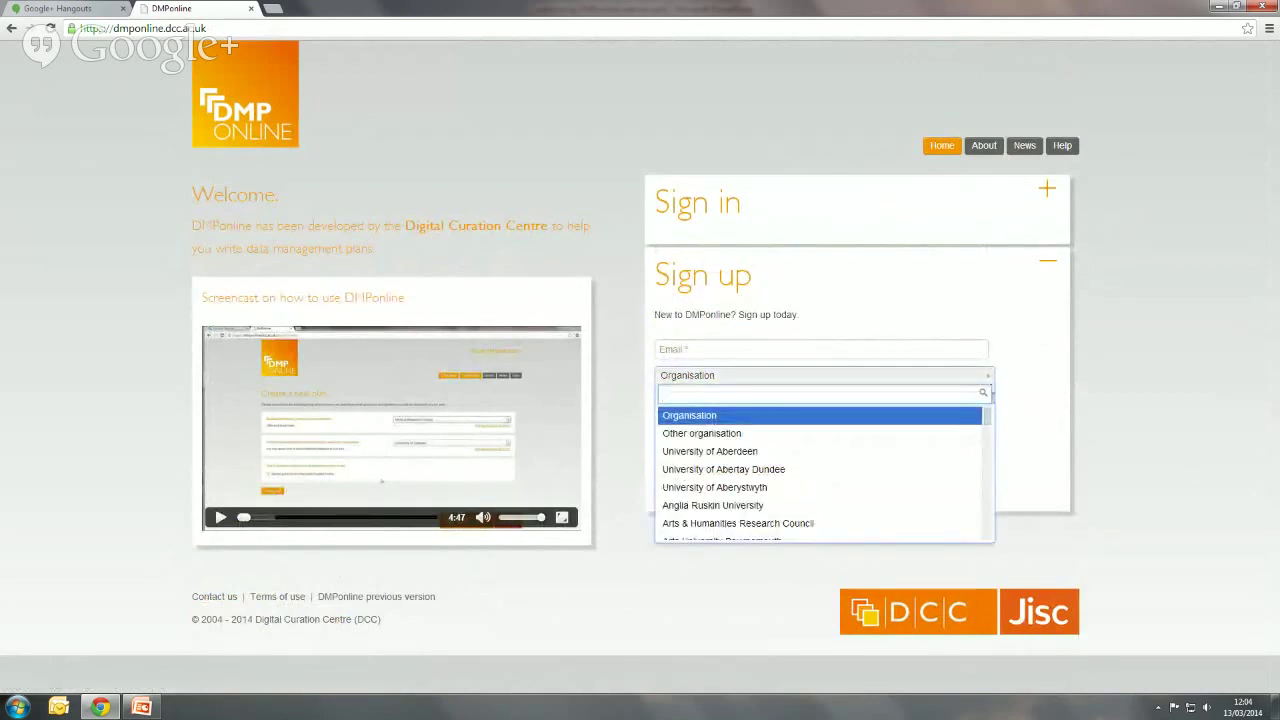
left_click_drag(989, 418, 988, 414)
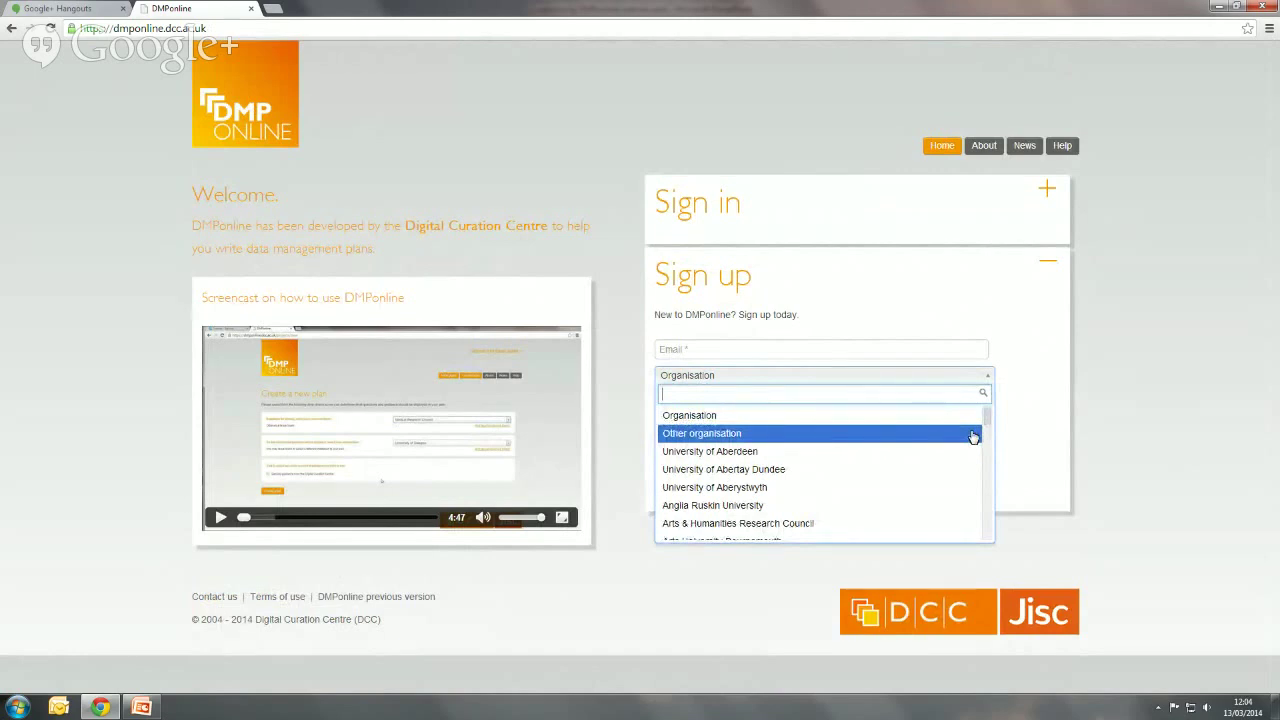
left_click(973, 437)
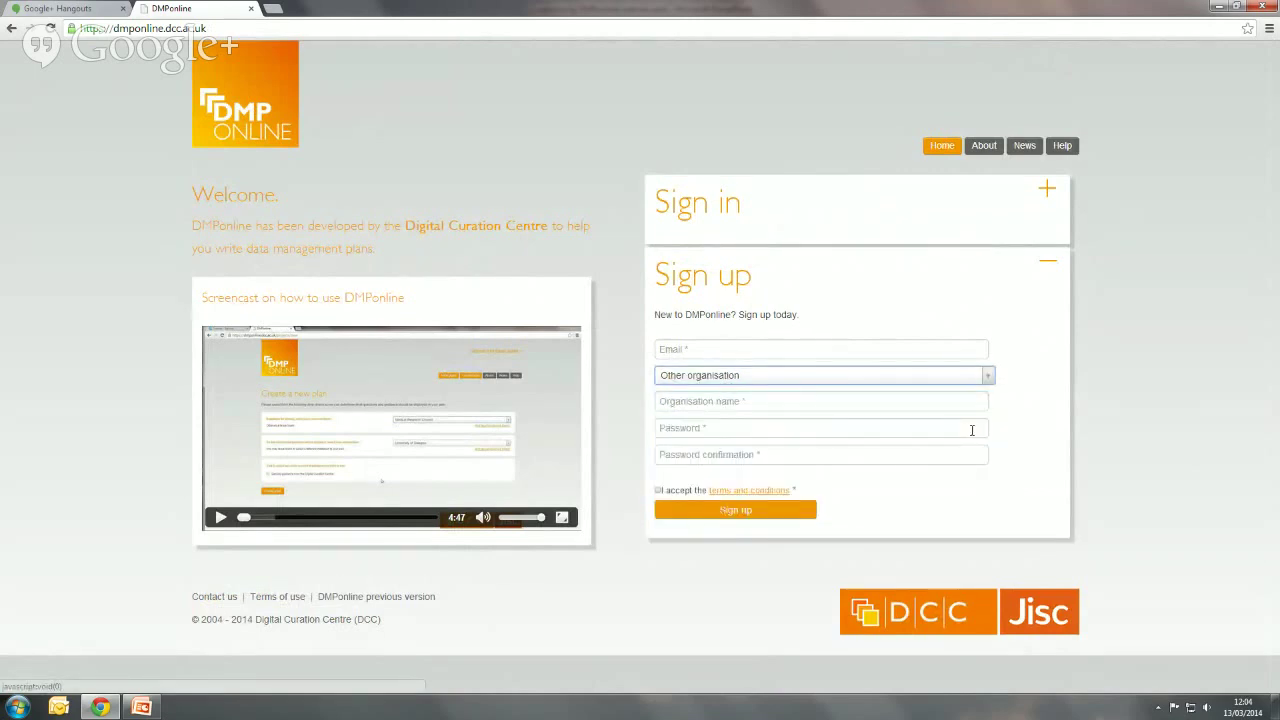
left_click(1047, 189)
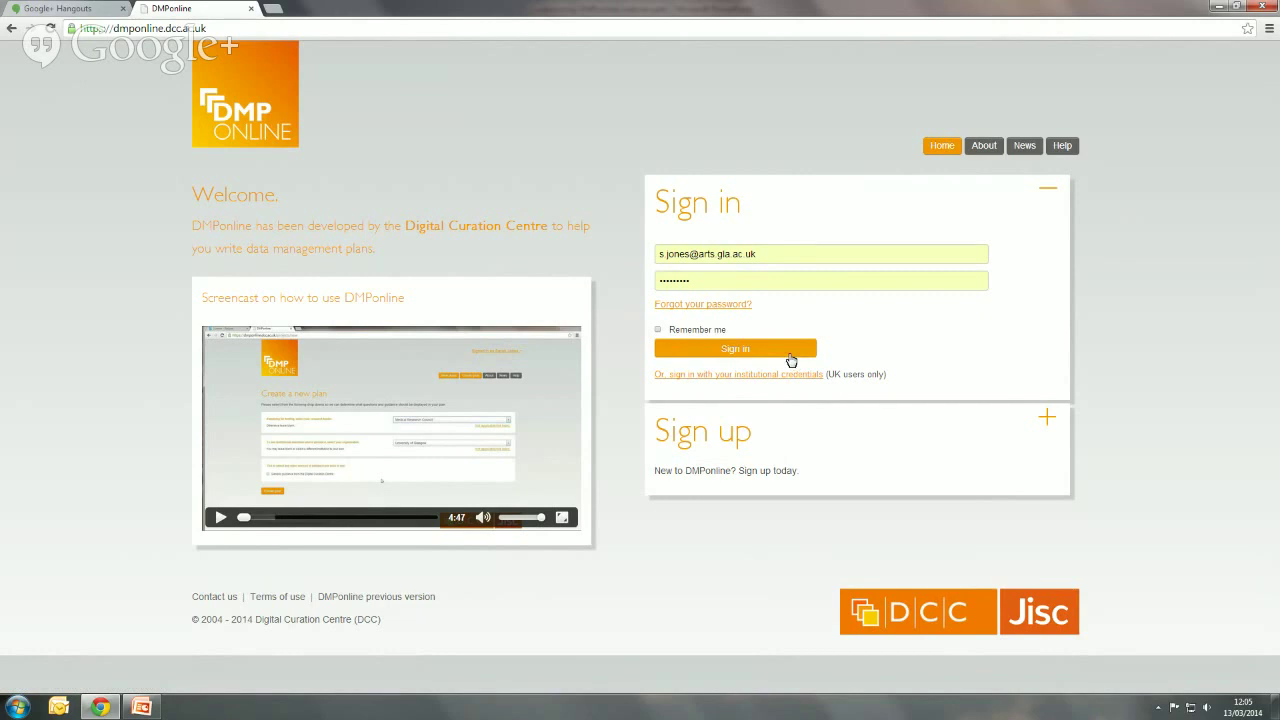
- Sign in to DMPonline and start a new plan from My plans
left_click(790, 352)
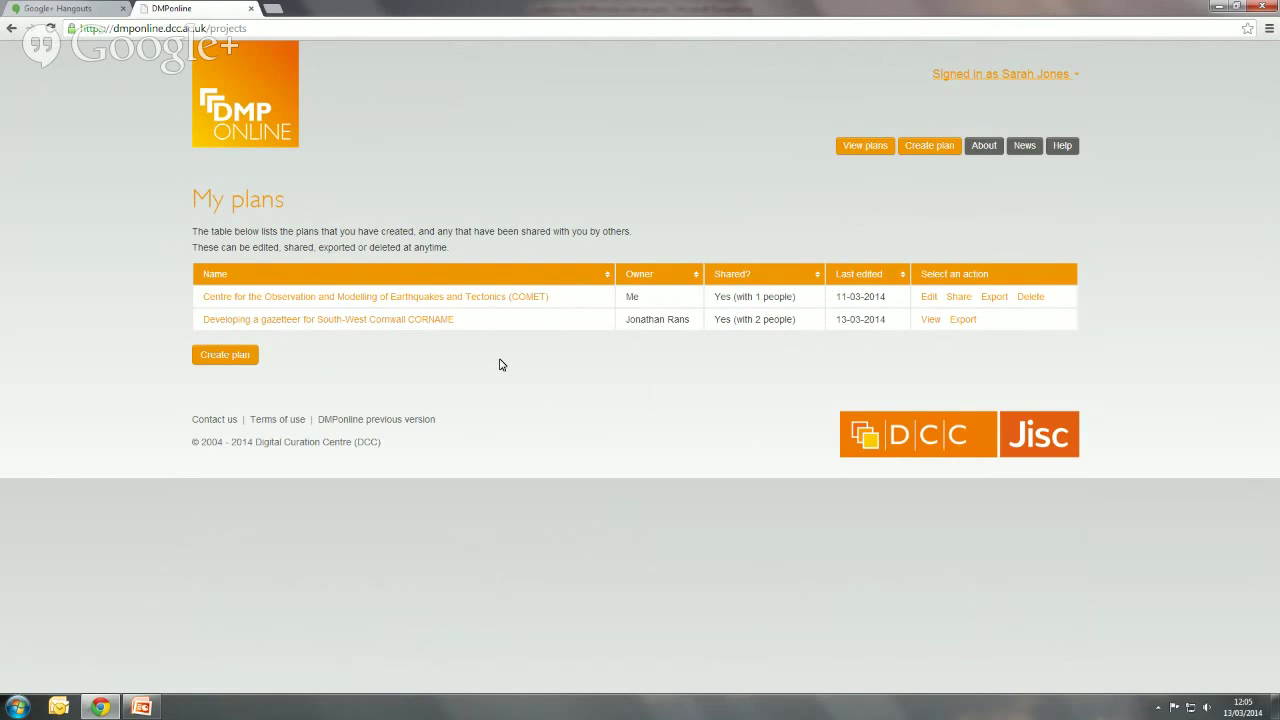
left_click(249, 357)
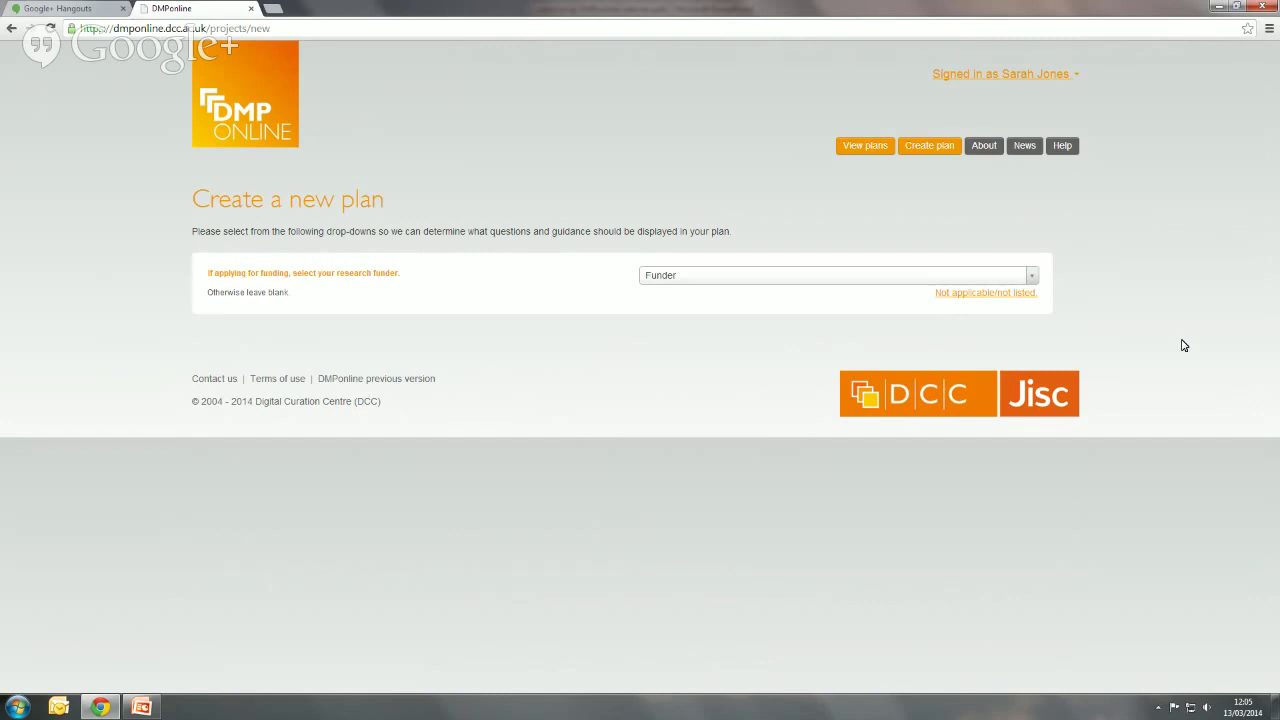
- Select Medical Research Council as the new plan's research funder
left_click(1033, 279)
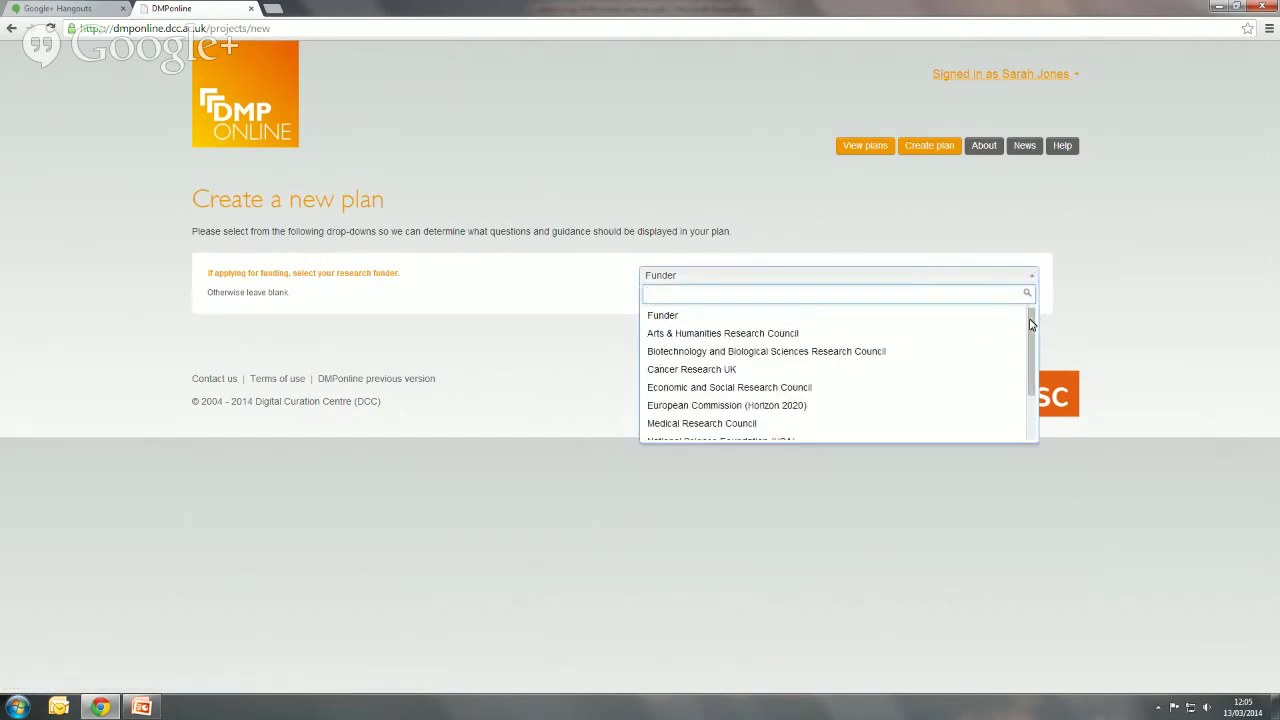
left_click_drag(1030, 322, 1030, 372)
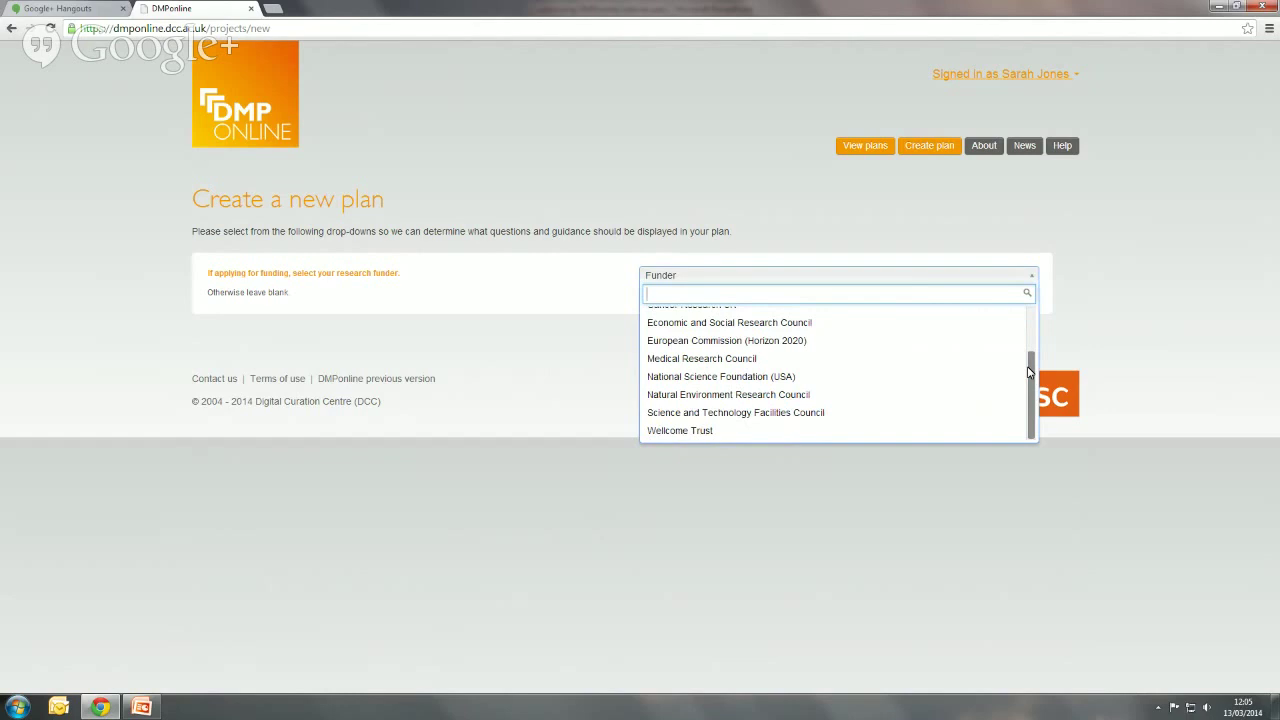
left_click_drag(1030, 372, 1030, 372)
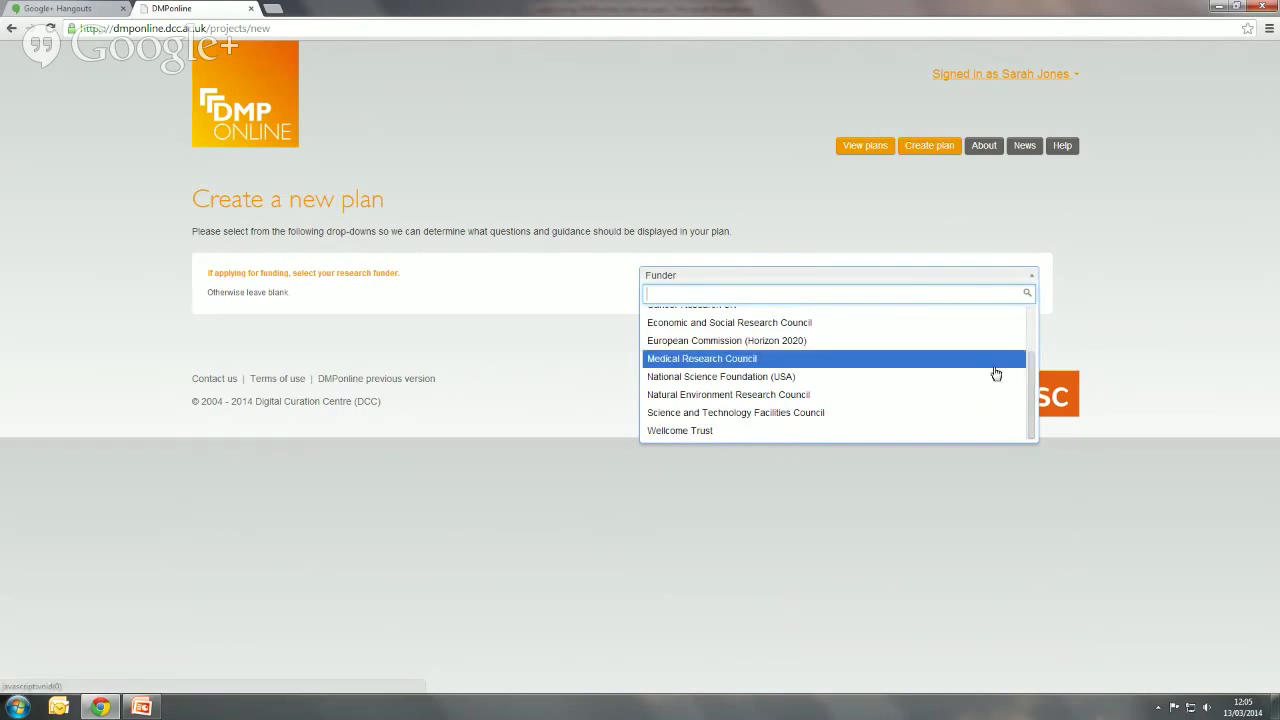
left_click(995, 372)
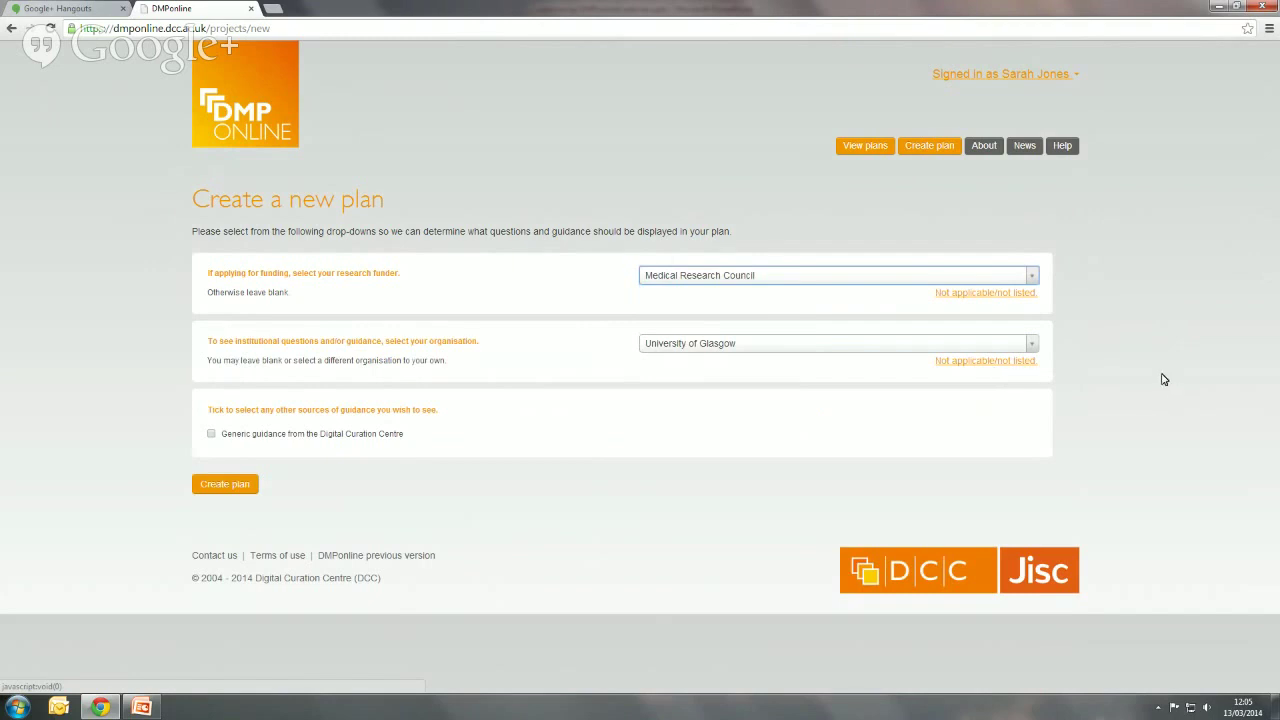
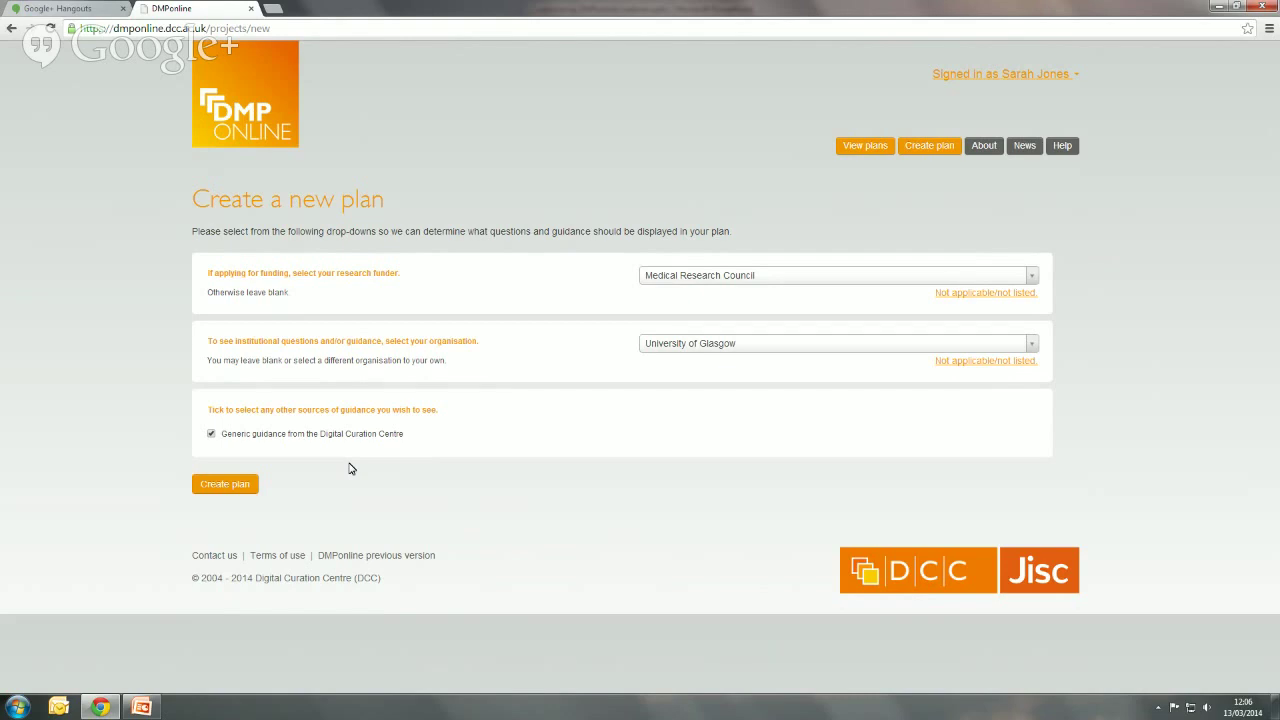
- Create the MRC plan from the chosen funder and organisation
left_click(233, 485)
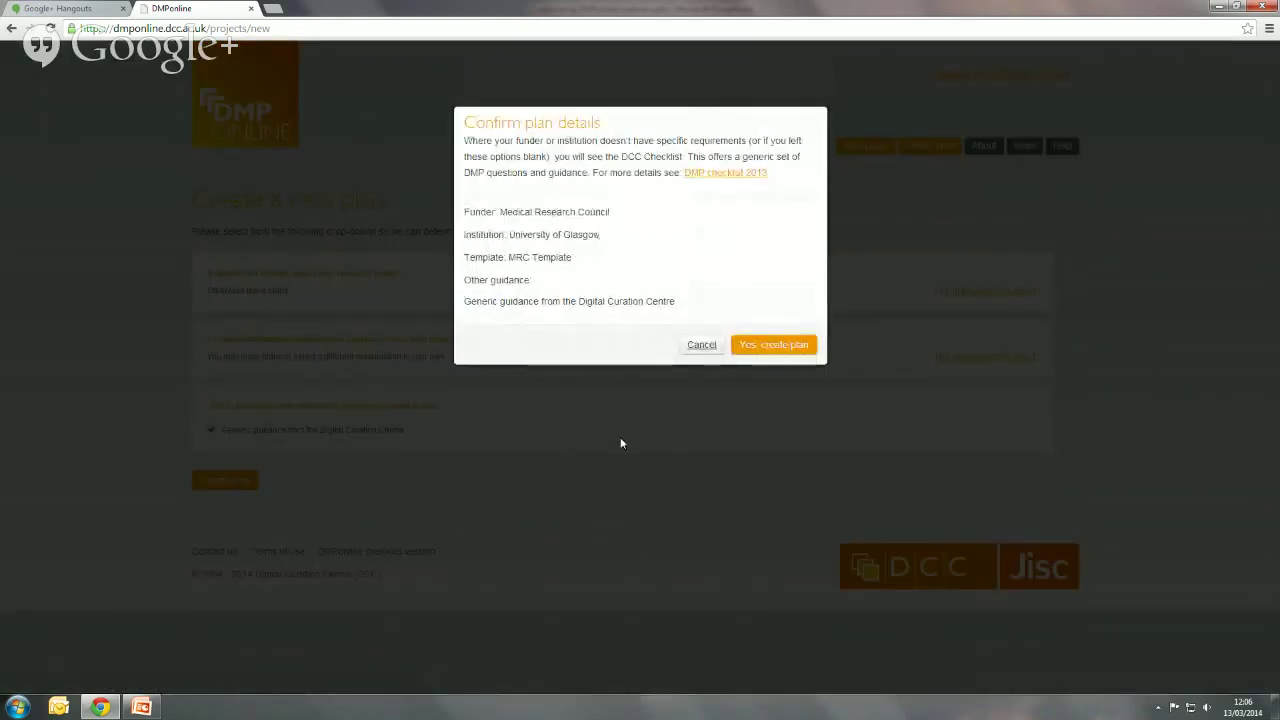
left_click(770, 346)
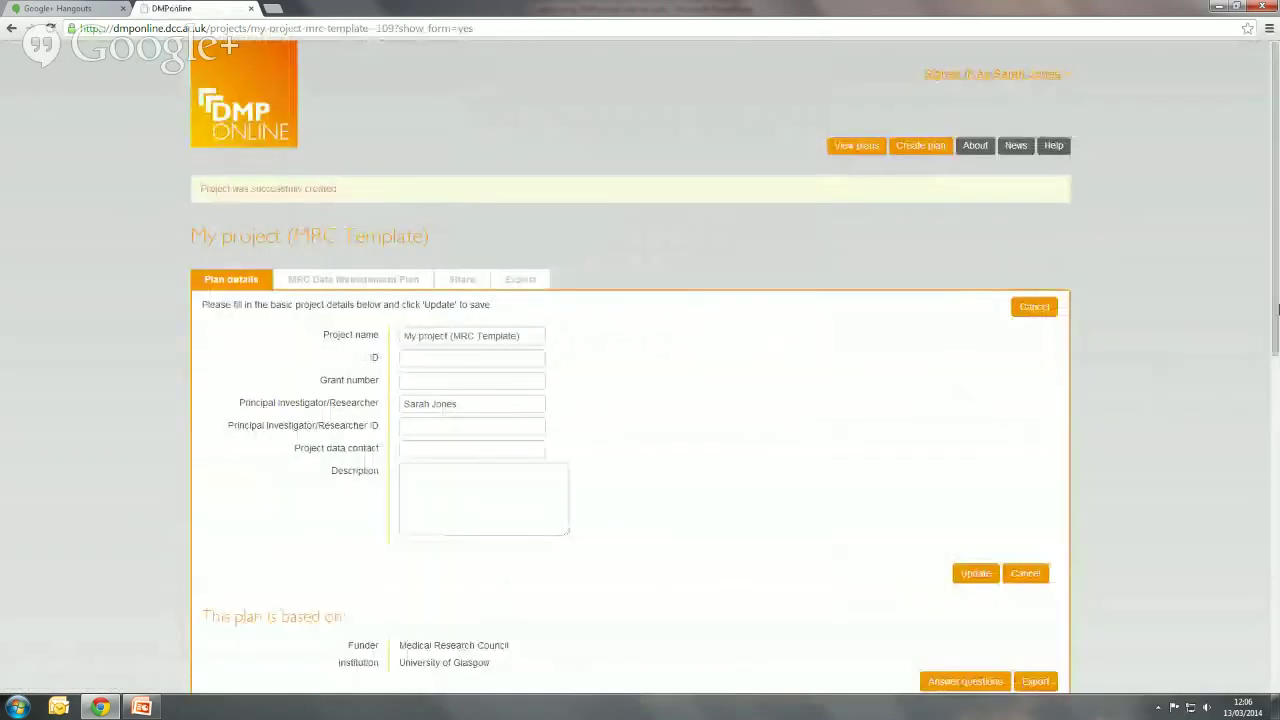
left_click_drag(1276, 273, 1276, 262)
scroll(1068, 268, "down", 2)
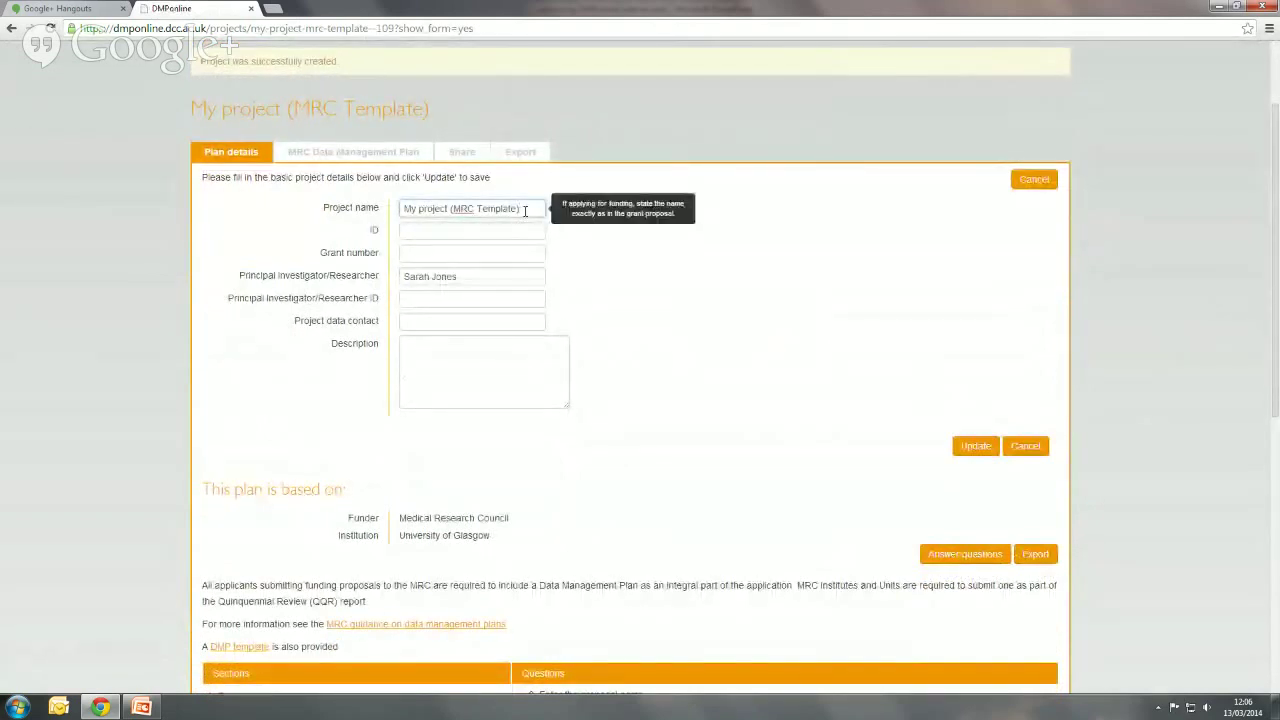
- Rename the project to 'Twenty-07' and save the plan details
left_click_drag(524, 211, 360, 211)
type("Tw")
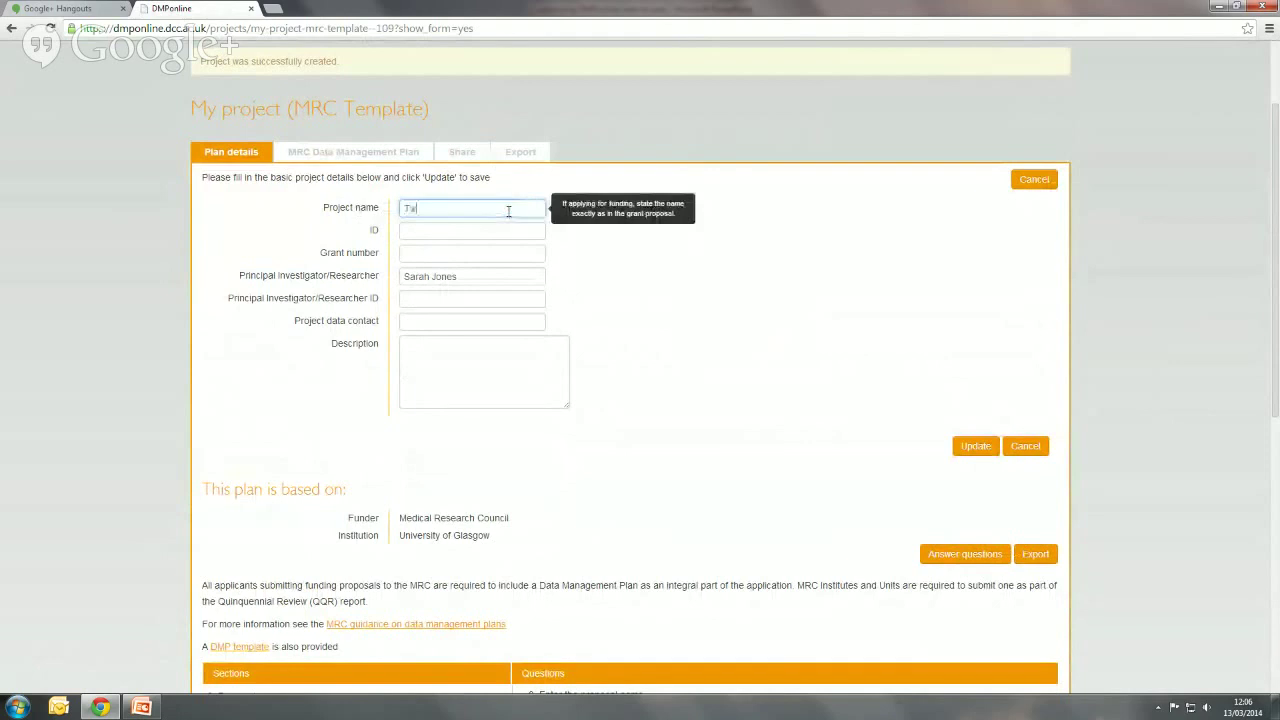
type("enty-07")
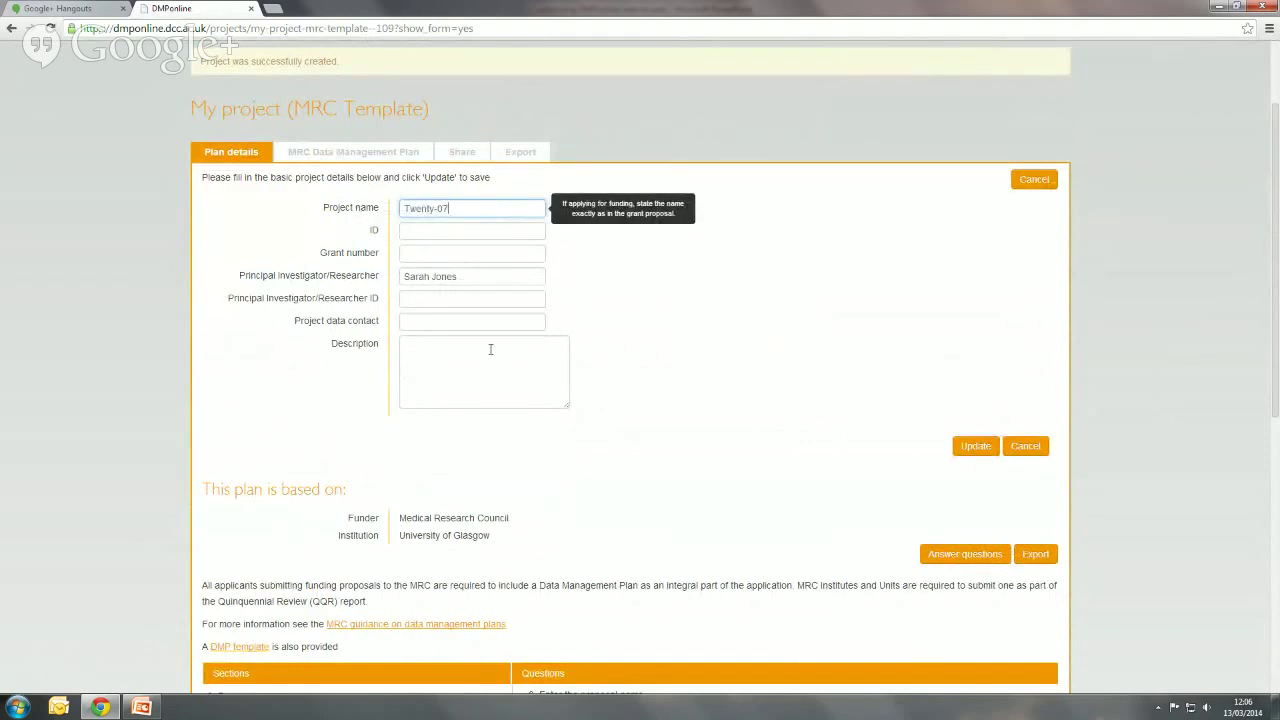
left_click(564, 348)
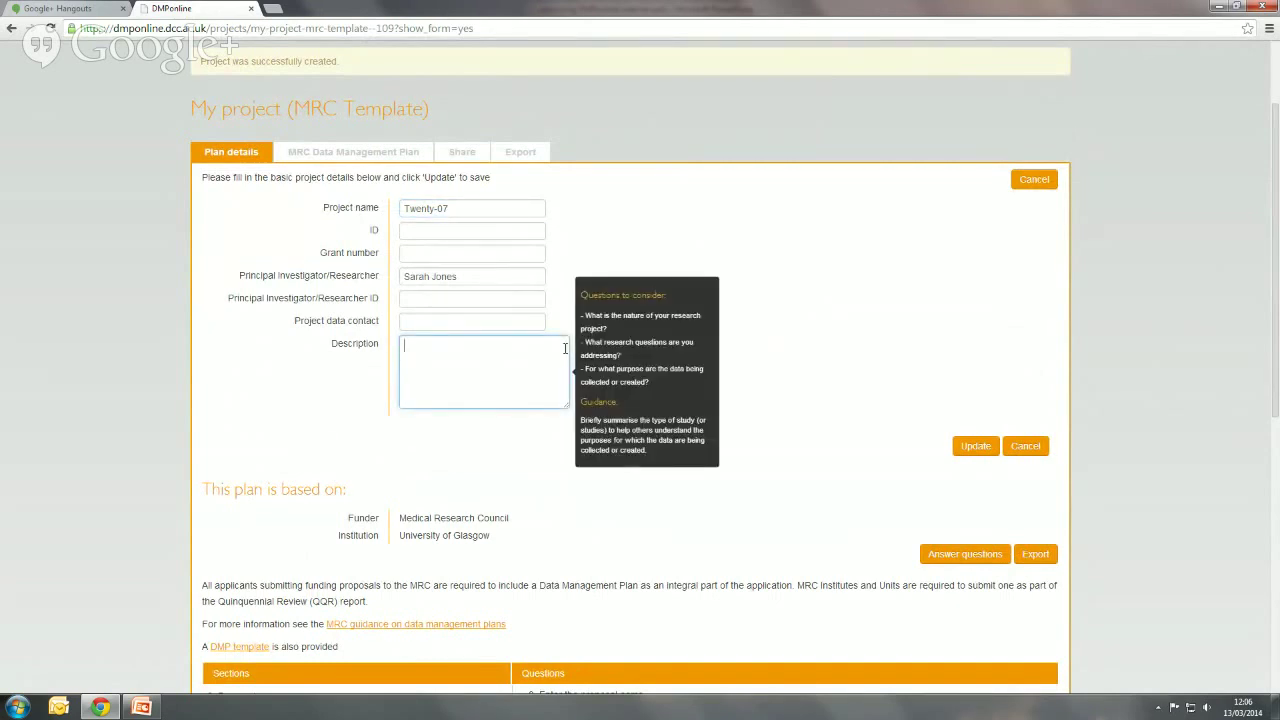
left_click(989, 451)
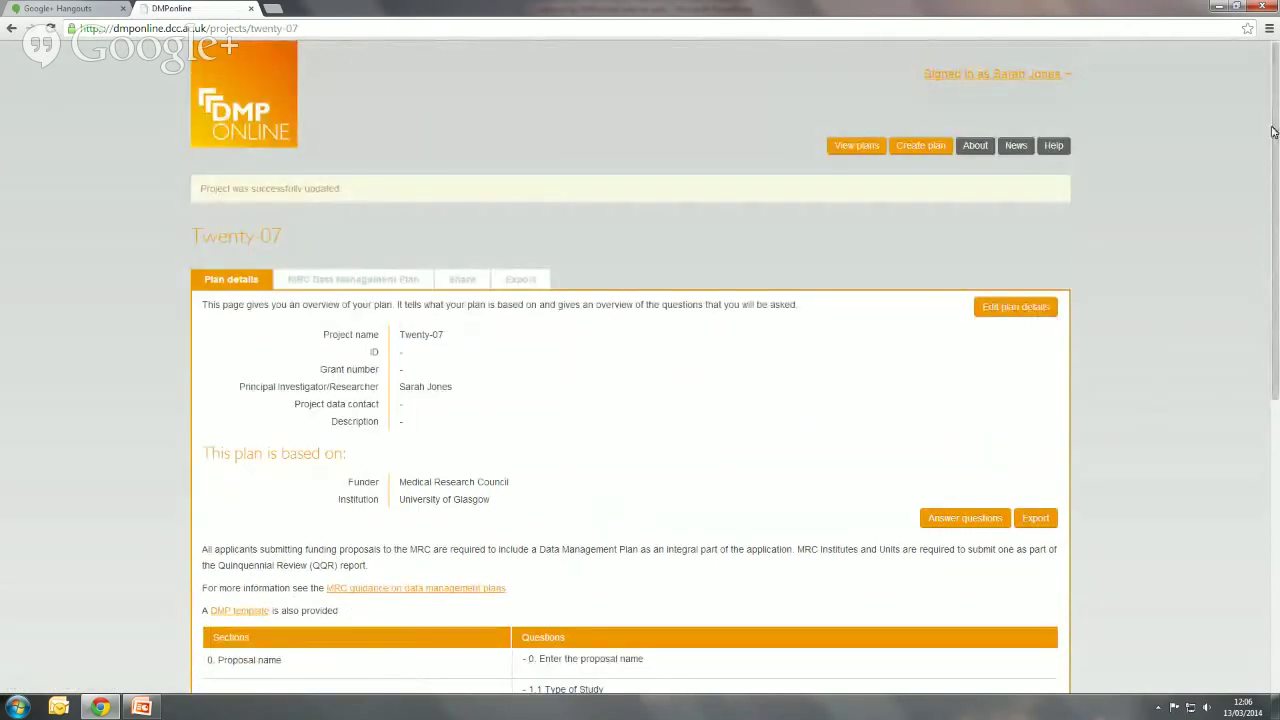
- Go to the Twenty-07 plan's MRC Data Management Plan question page
left_click_drag(1276, 138, 1275, 358)
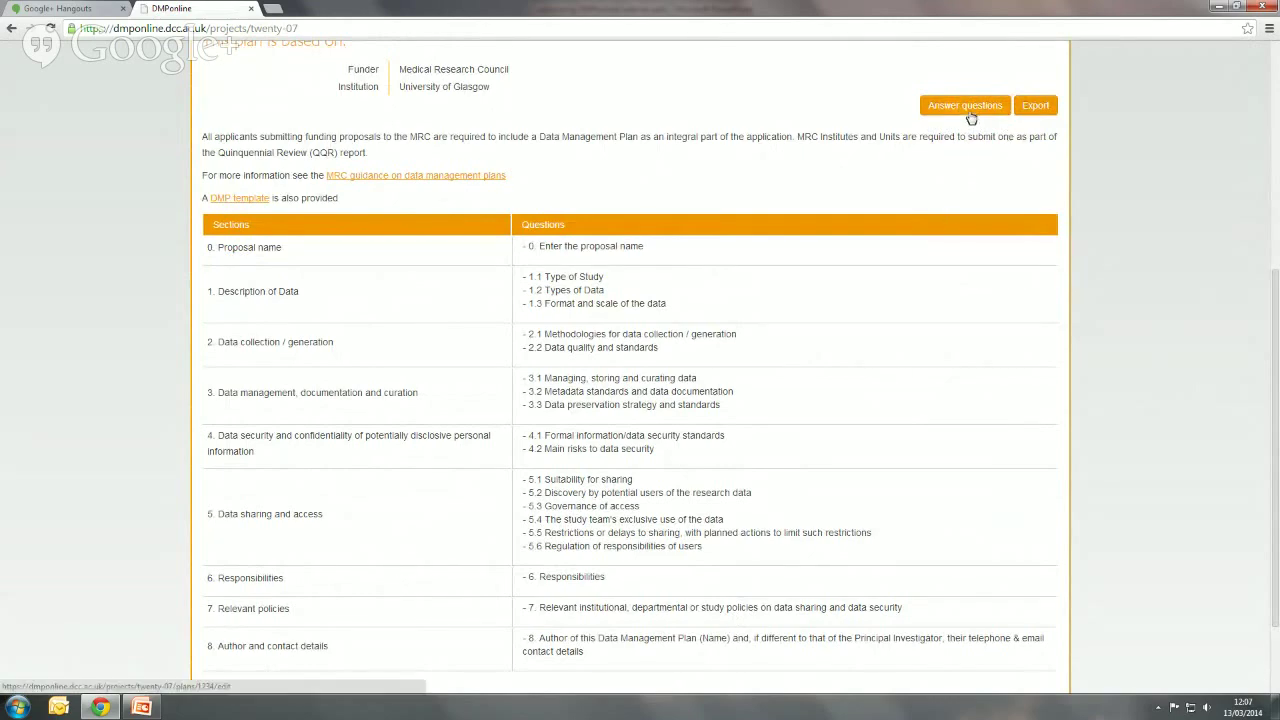
scroll(387, 400, "up", 4)
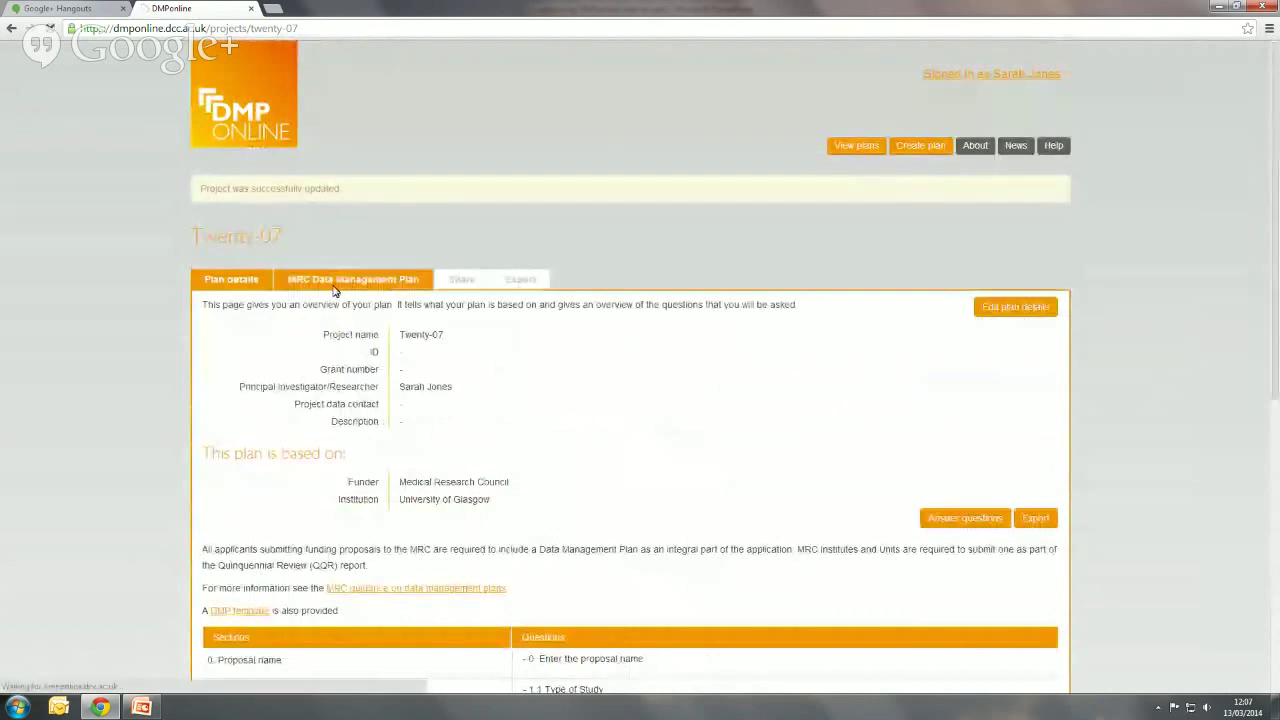
left_click(397, 292)
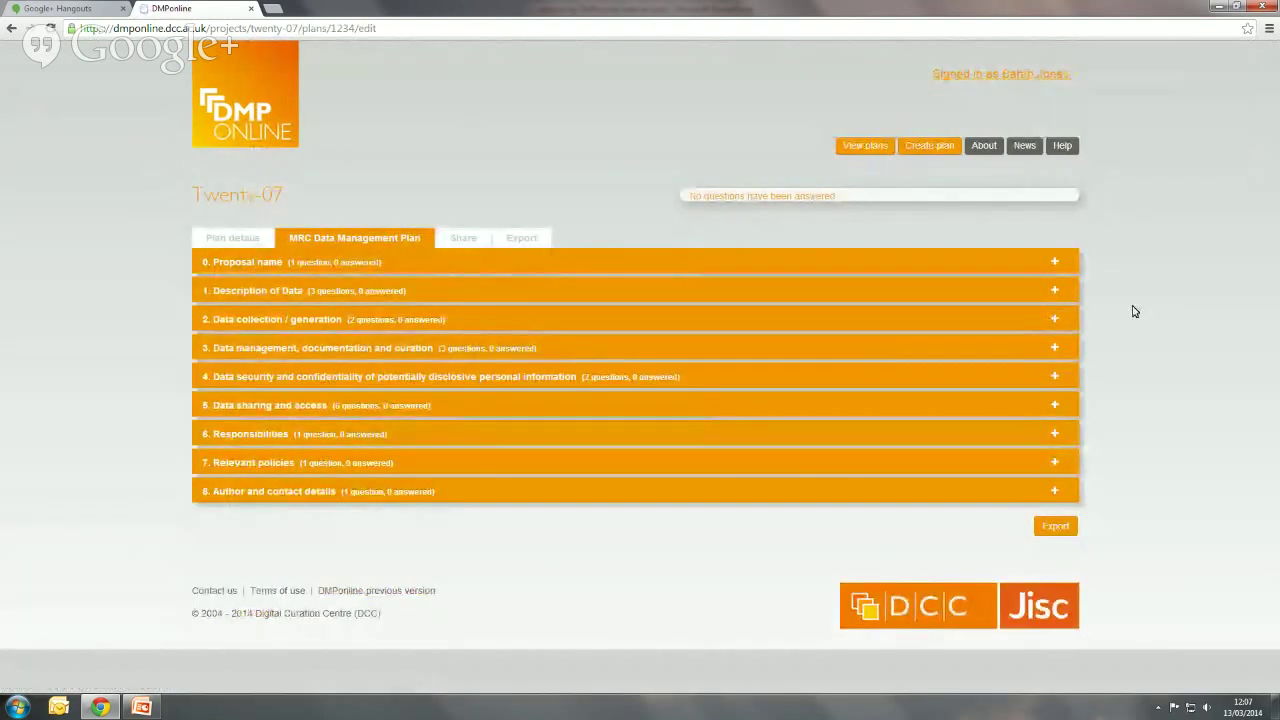
- Answer question 2.1 with 'Test' using the MRC and Glasgow guidance, save it, and go to Share
left_click(1056, 320)
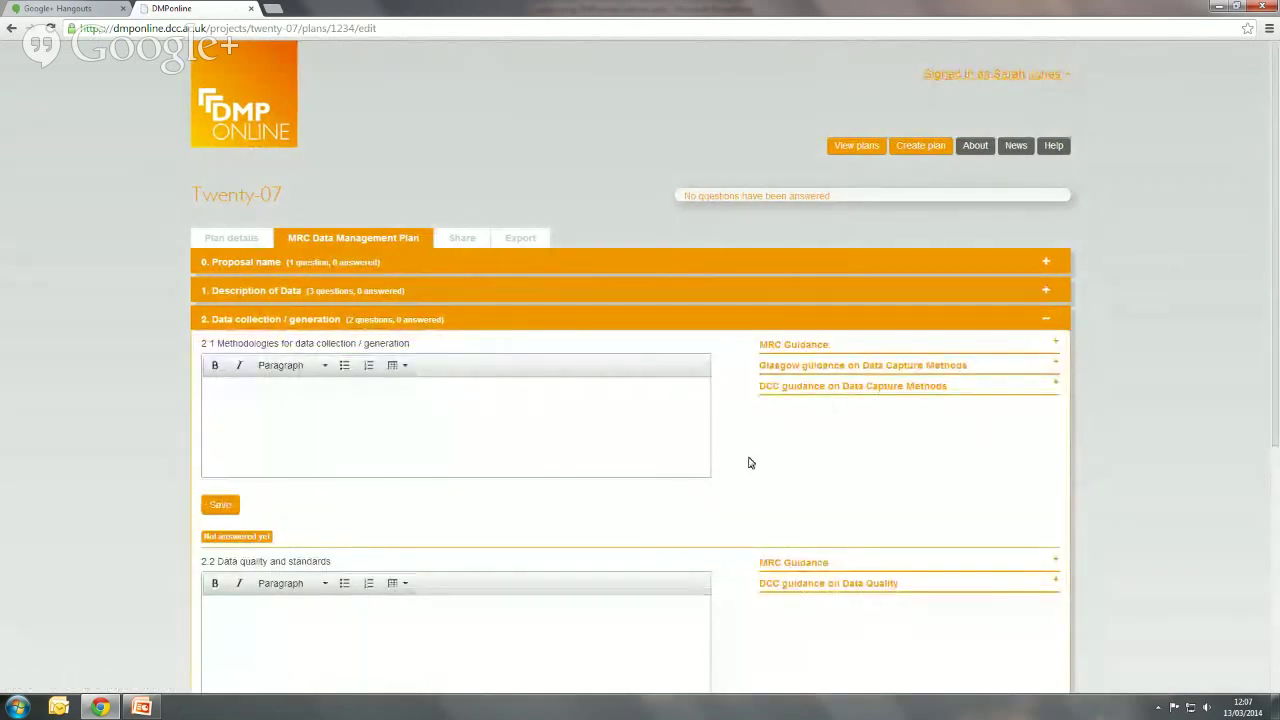
left_click(574, 401)
left_click(1057, 343)
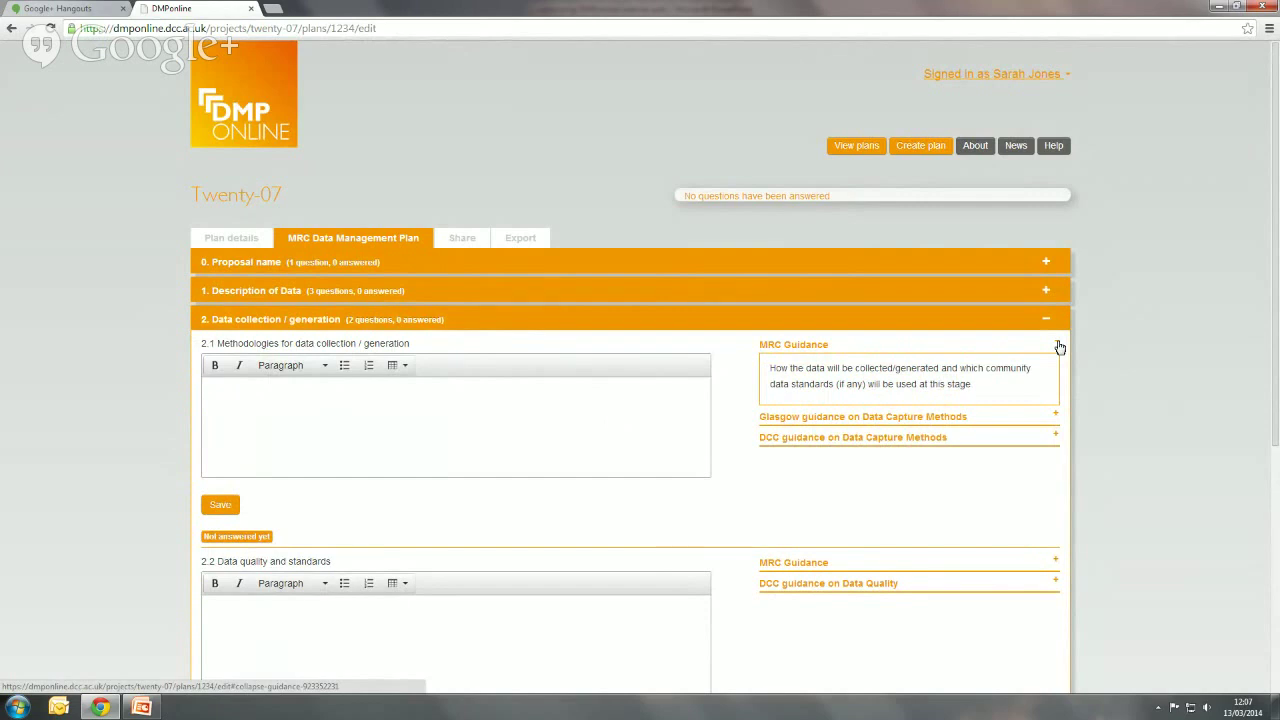
left_click(1056, 418)
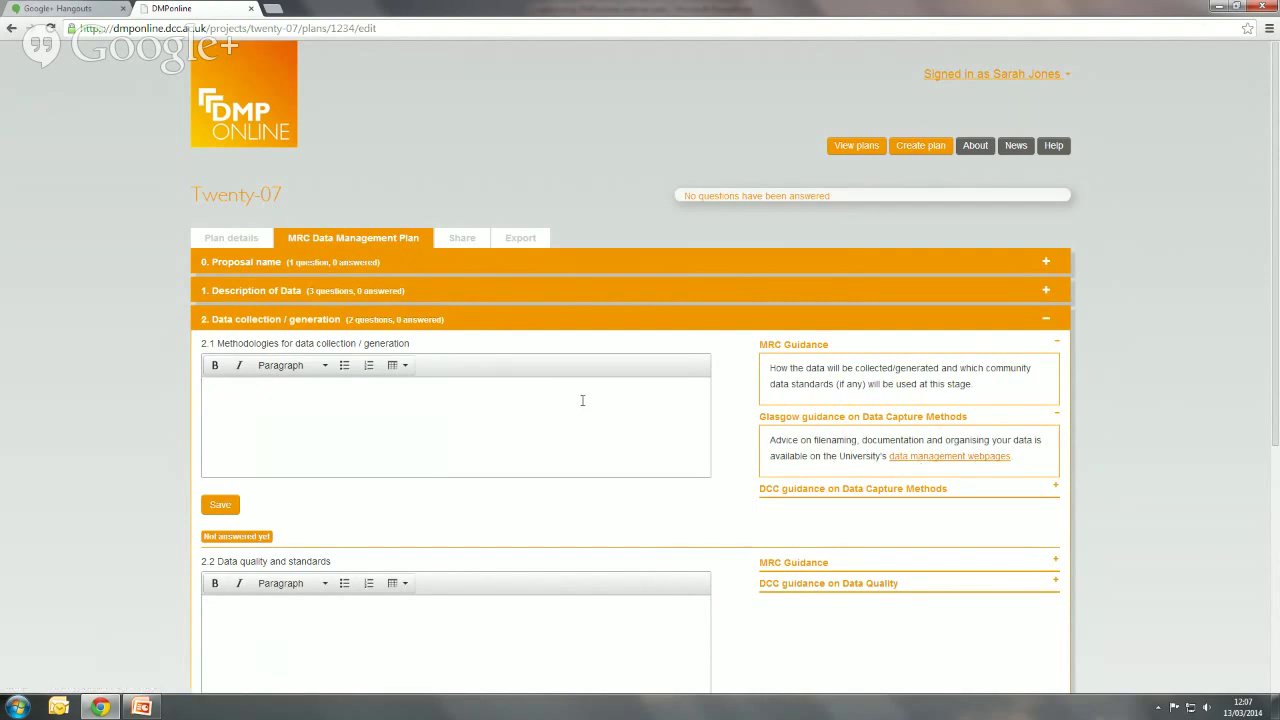
type("Test")
left_click(220, 506)
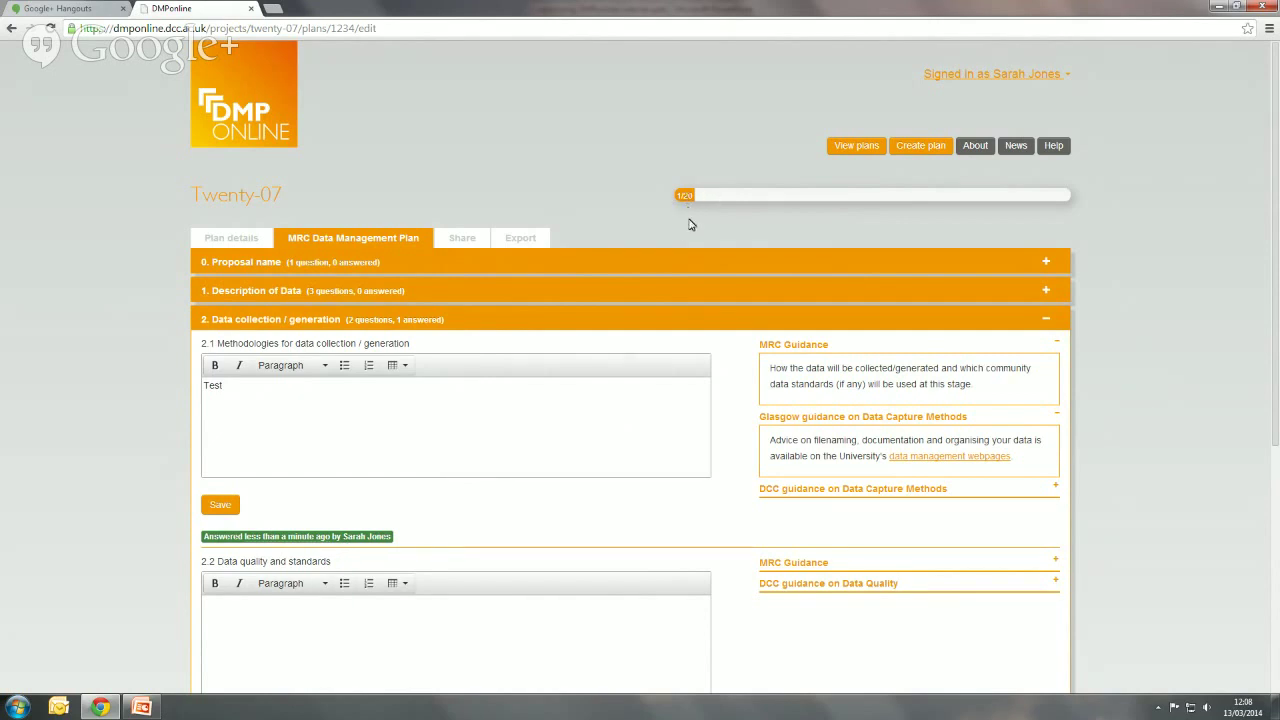
left_click(465, 240)
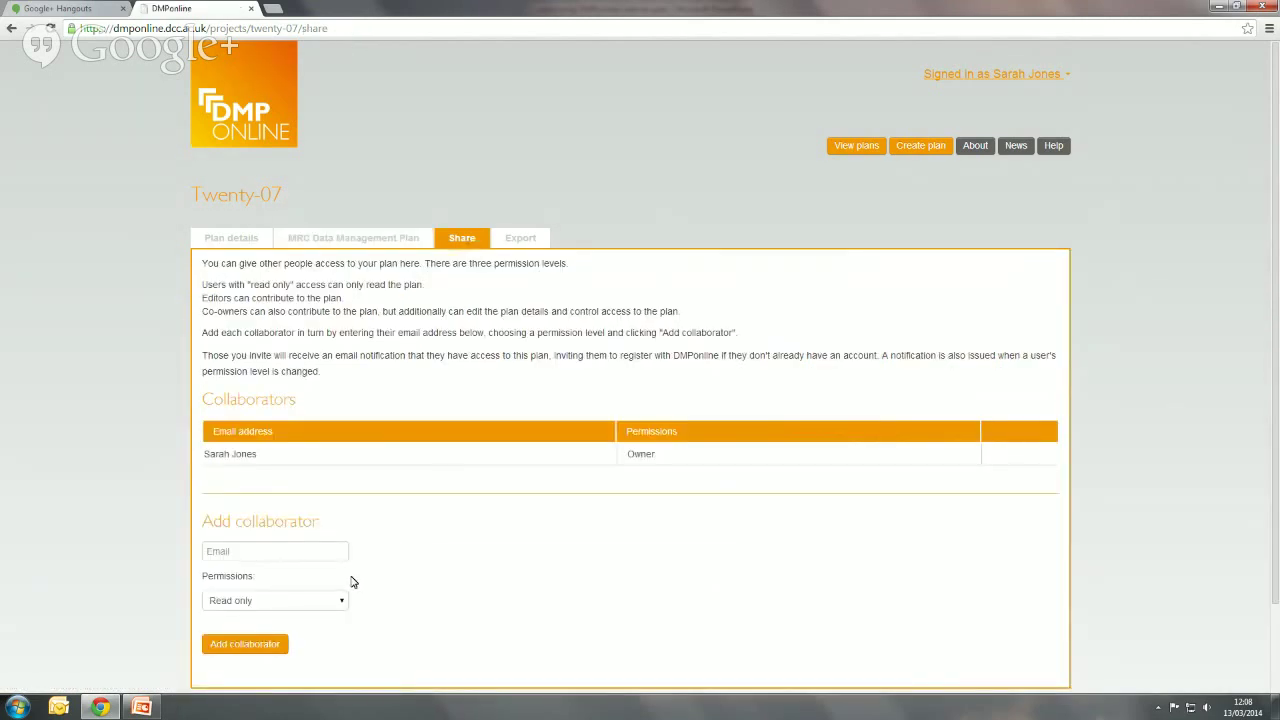
- Add a collaborator by e-mail address to Twenty-07 with Read only permission
left_click(292, 550)
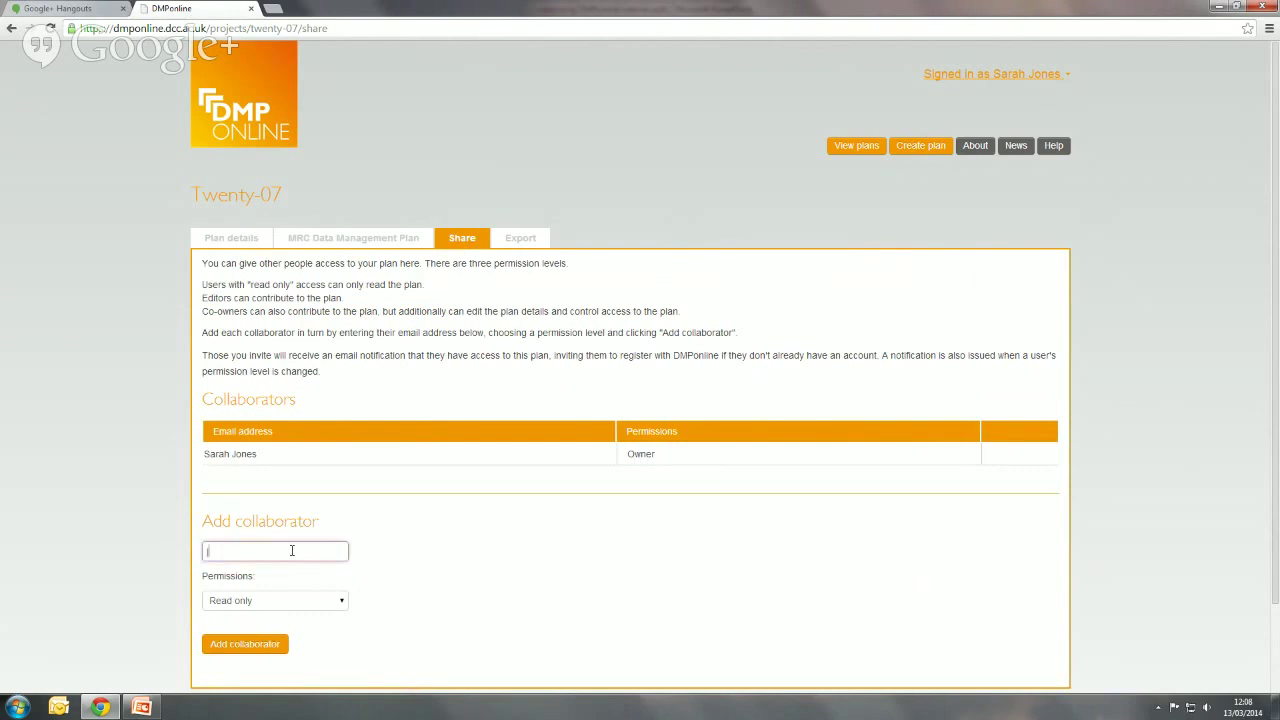
scroll(675, 542, "down", 1)
left_click(343, 536)
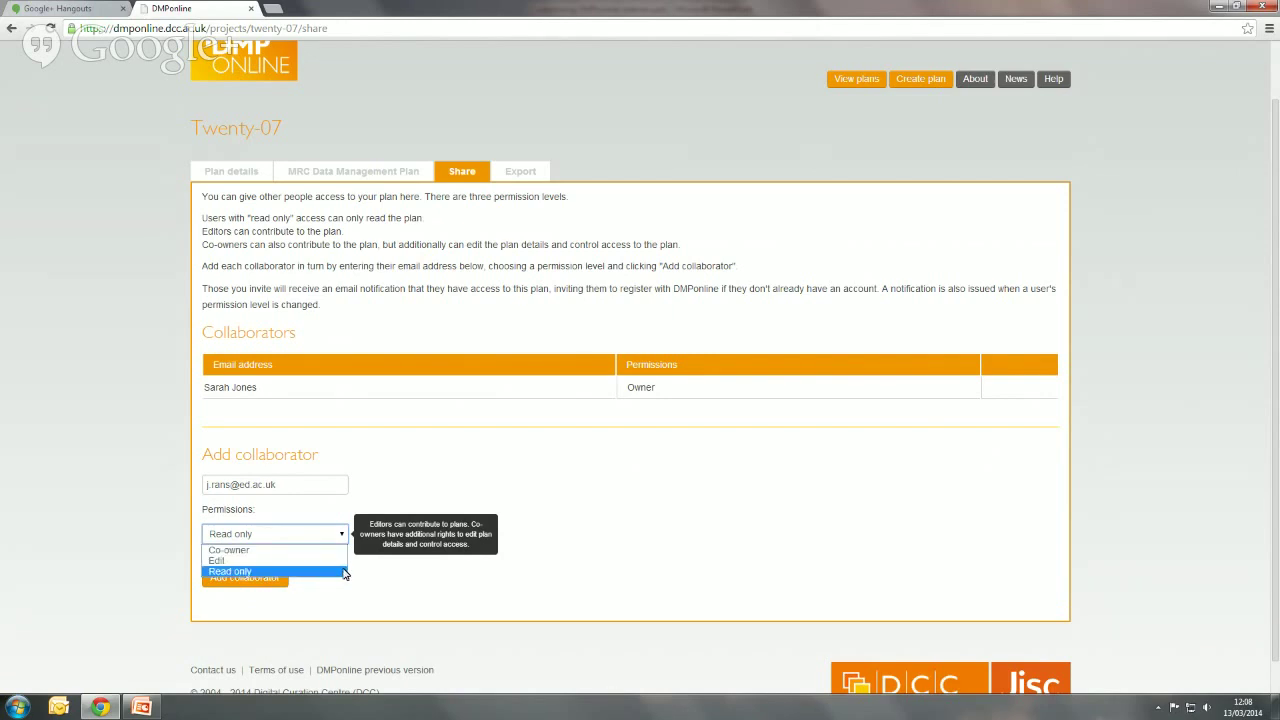
left_click(344, 571)
left_click(266, 580)
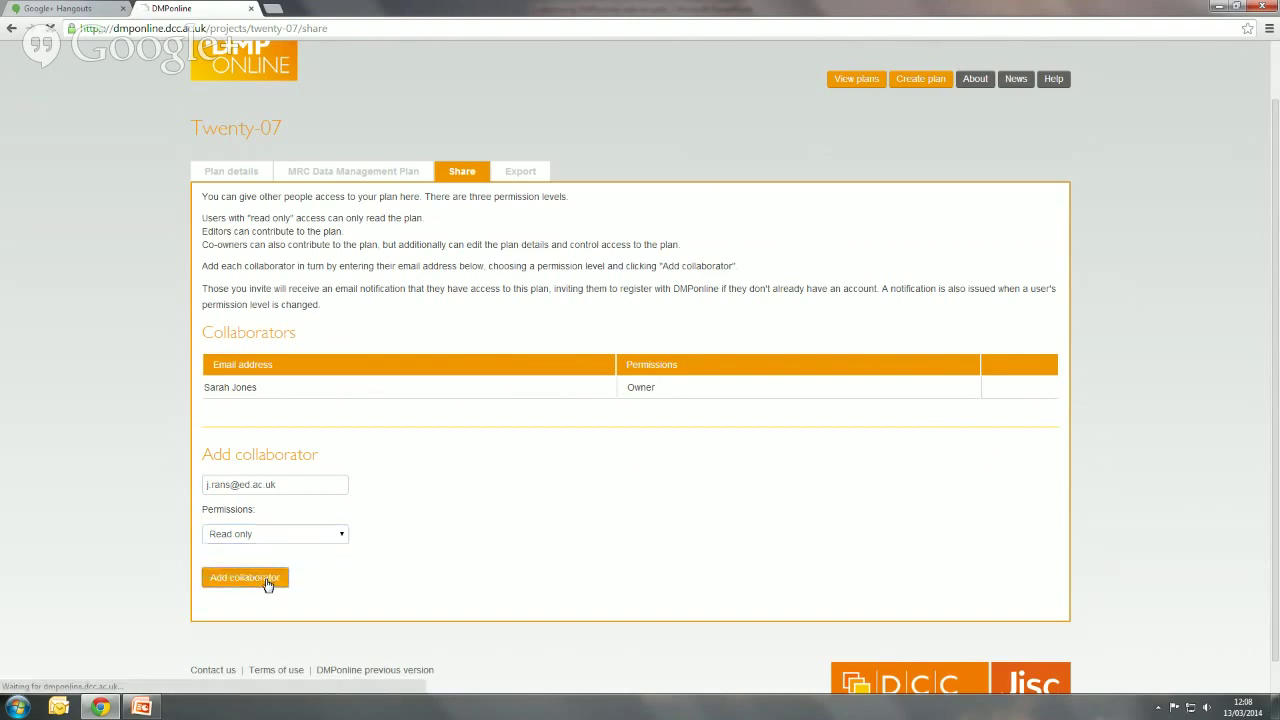
scroll(1160, 401, "down", 1)
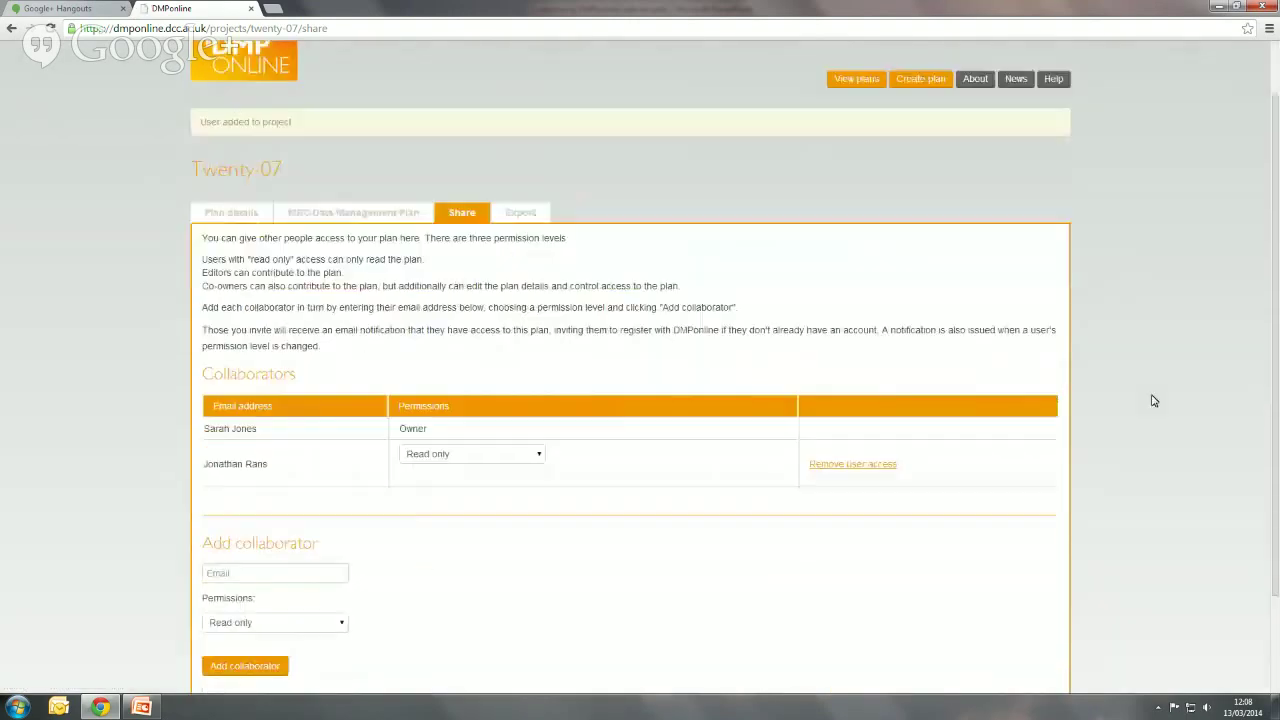
- Leave the new collaborator at Read only and go to the My plans list
scroll(1153, 401, "down", 1)
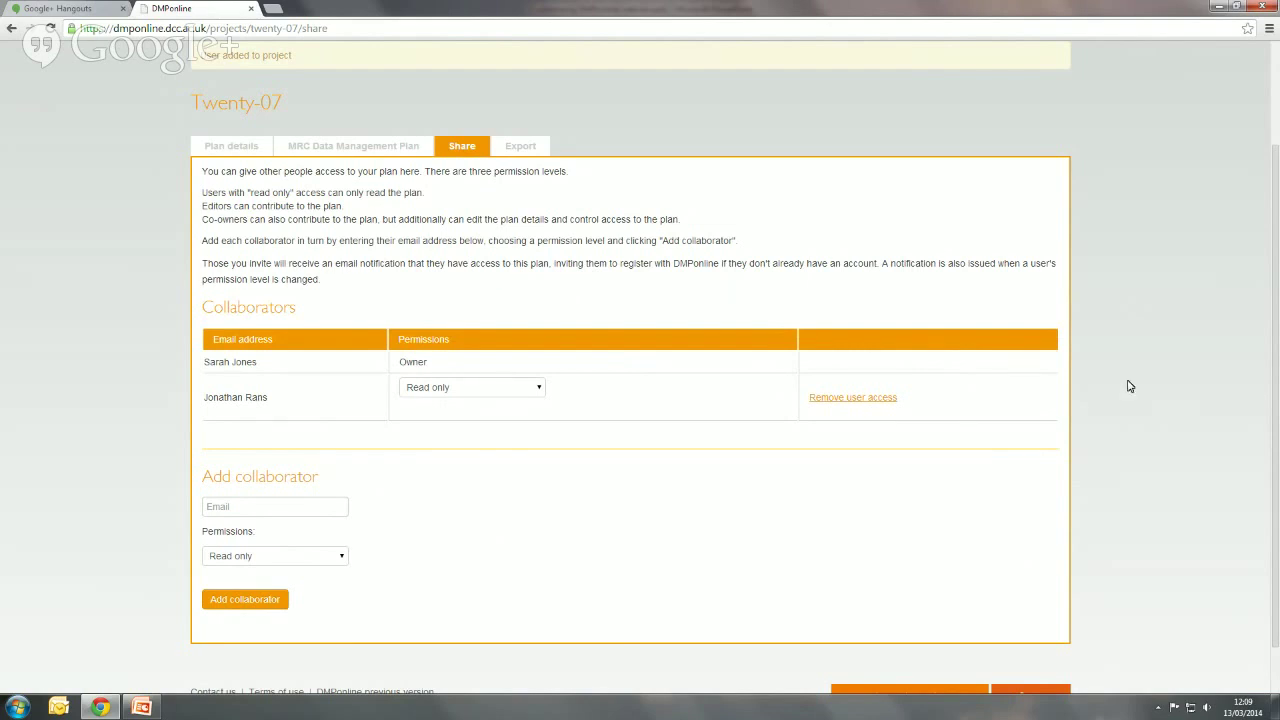
left_click(544, 390)
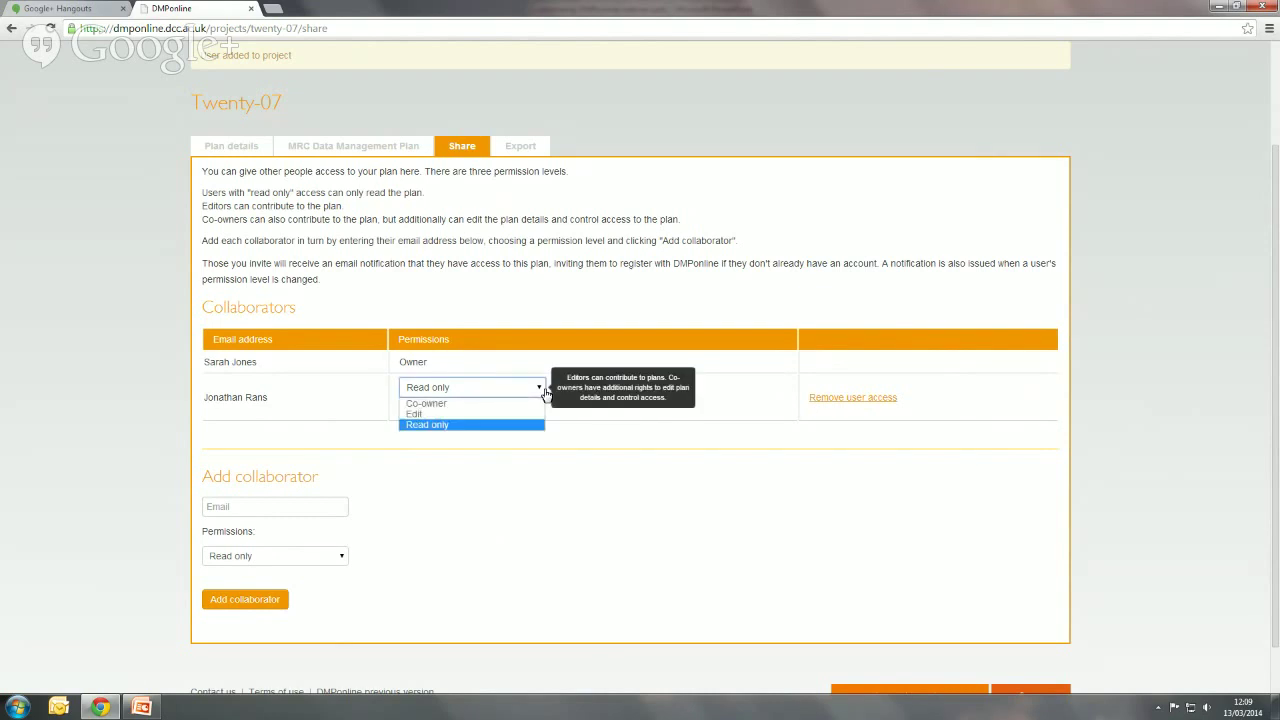
left_click(544, 390)
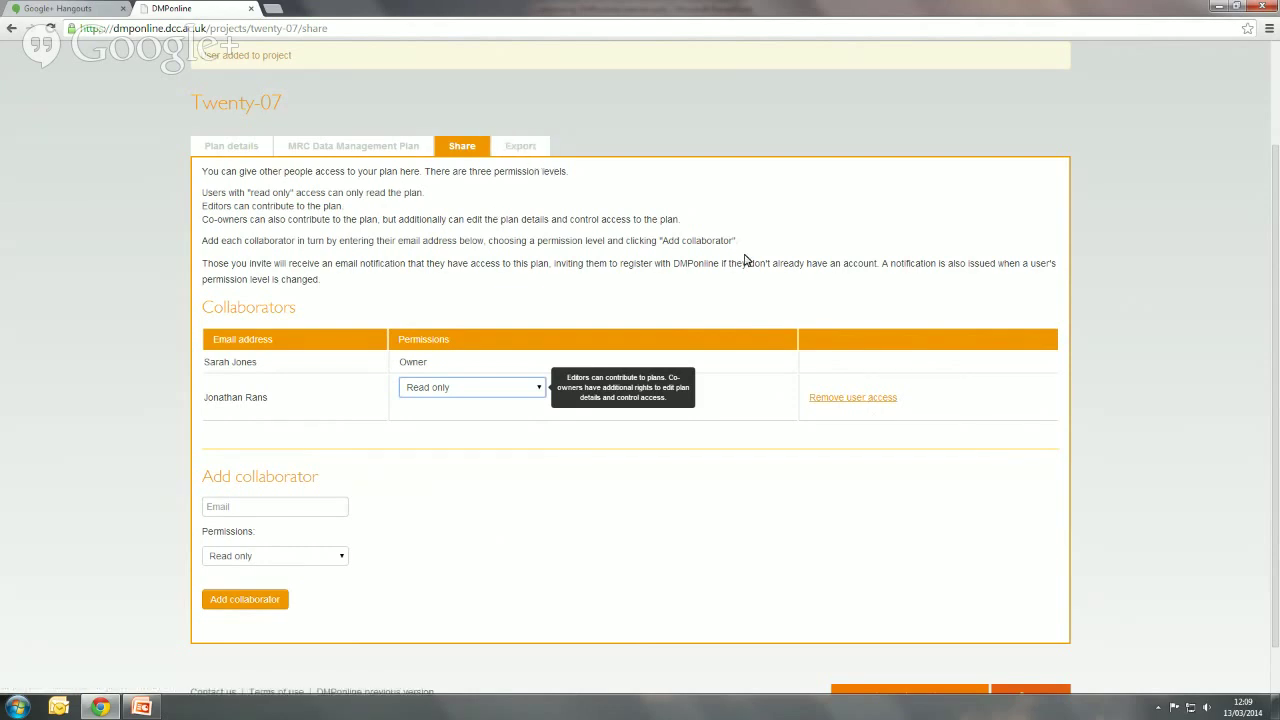
scroll(744, 260, "up", 3)
left_click(856, 150)
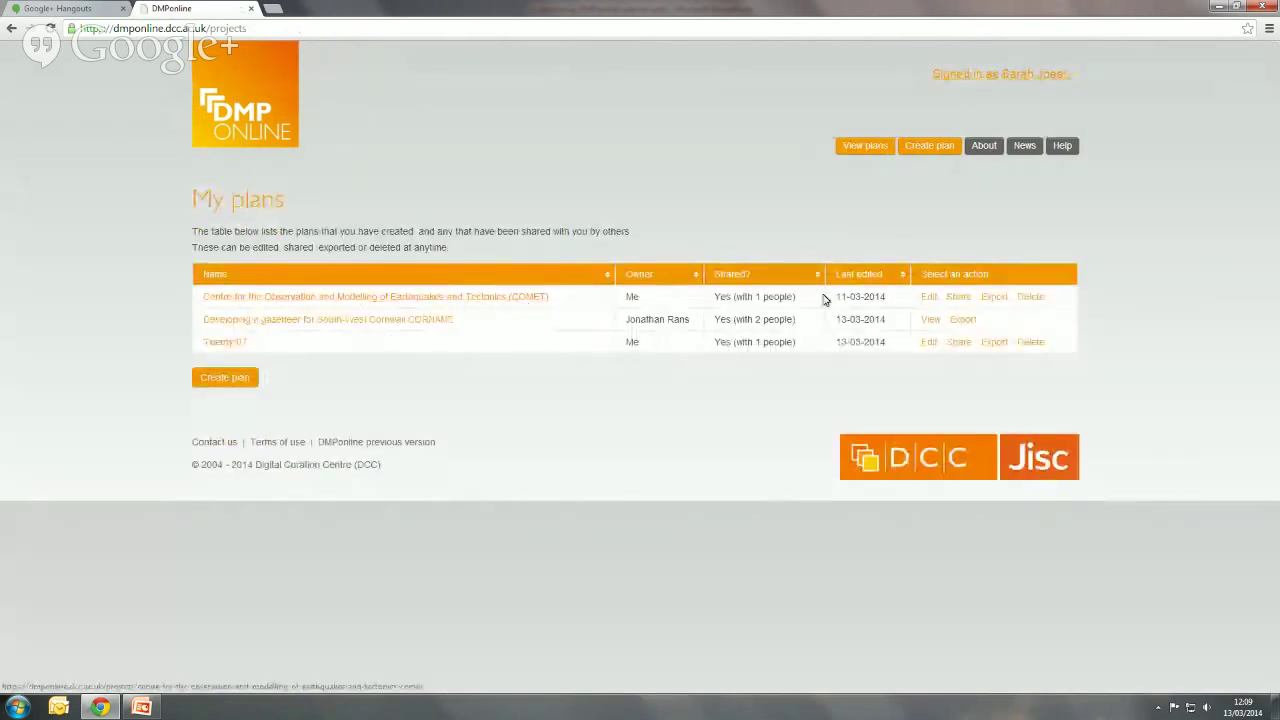
- Open the Export page for the COMET plan
left_click(992, 299)
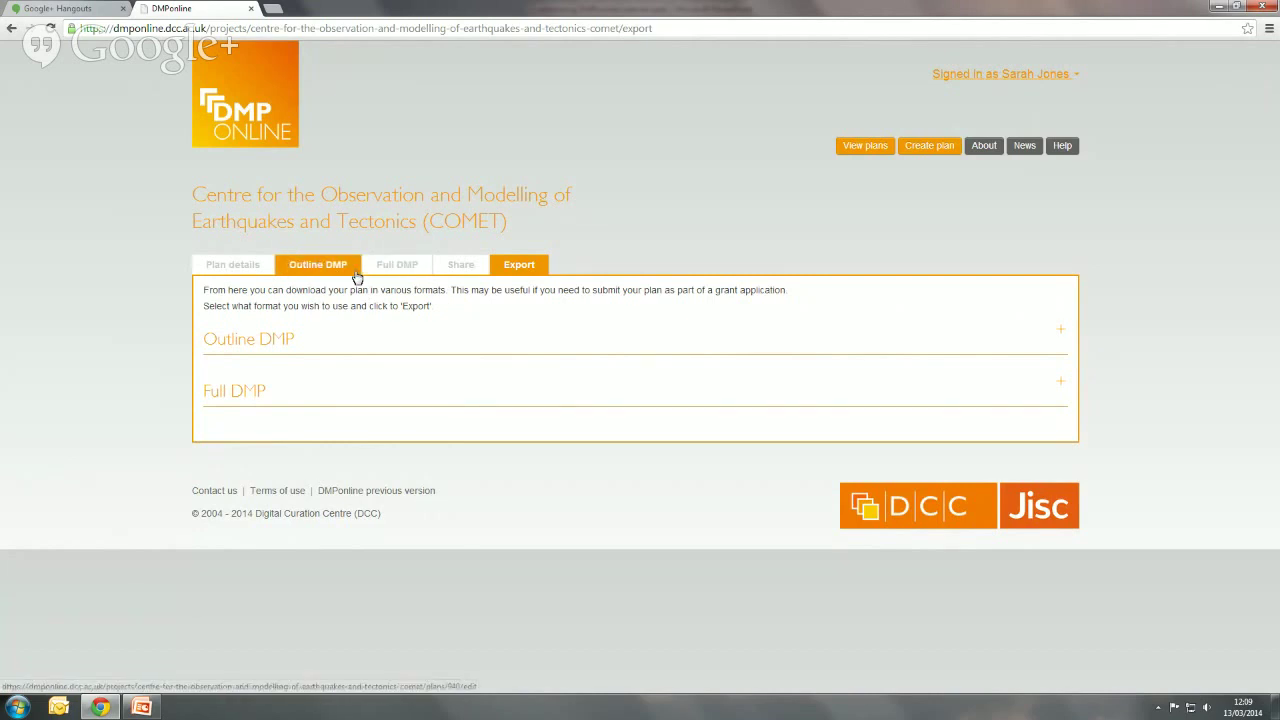
- View the COMET Outline DMP as a web page and scroll through it
left_click(1057, 340)
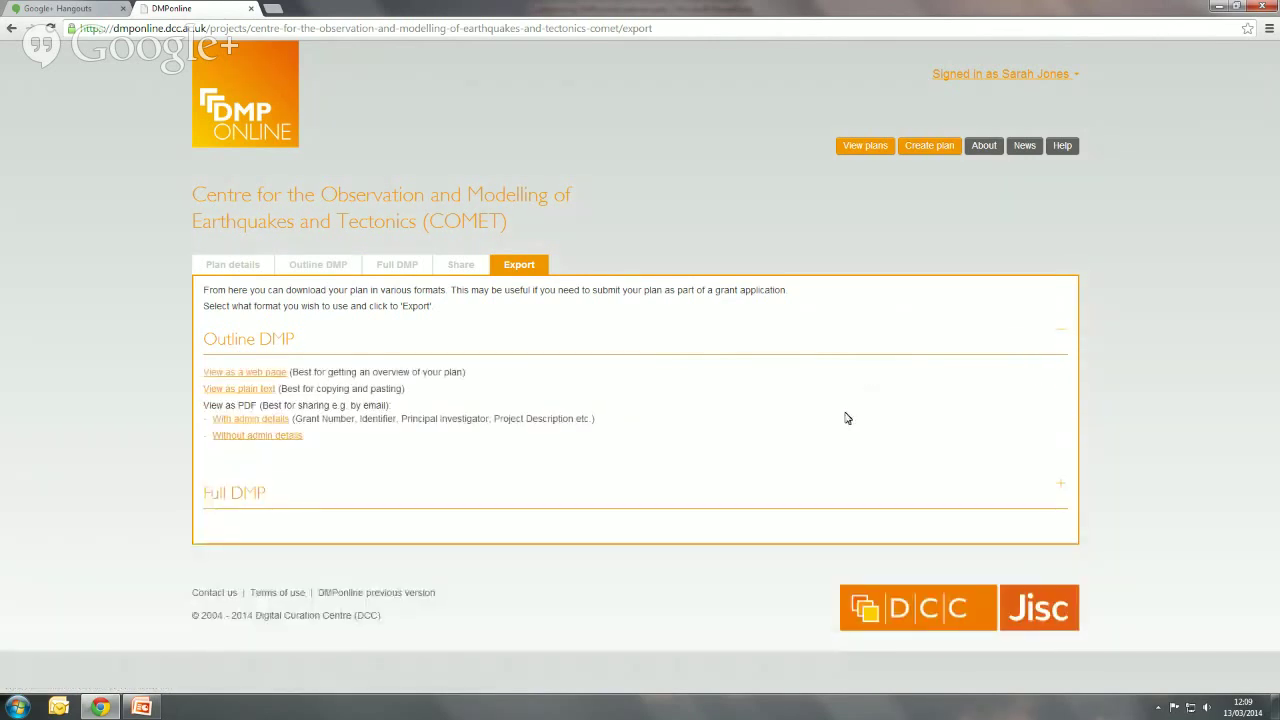
left_click(277, 376)
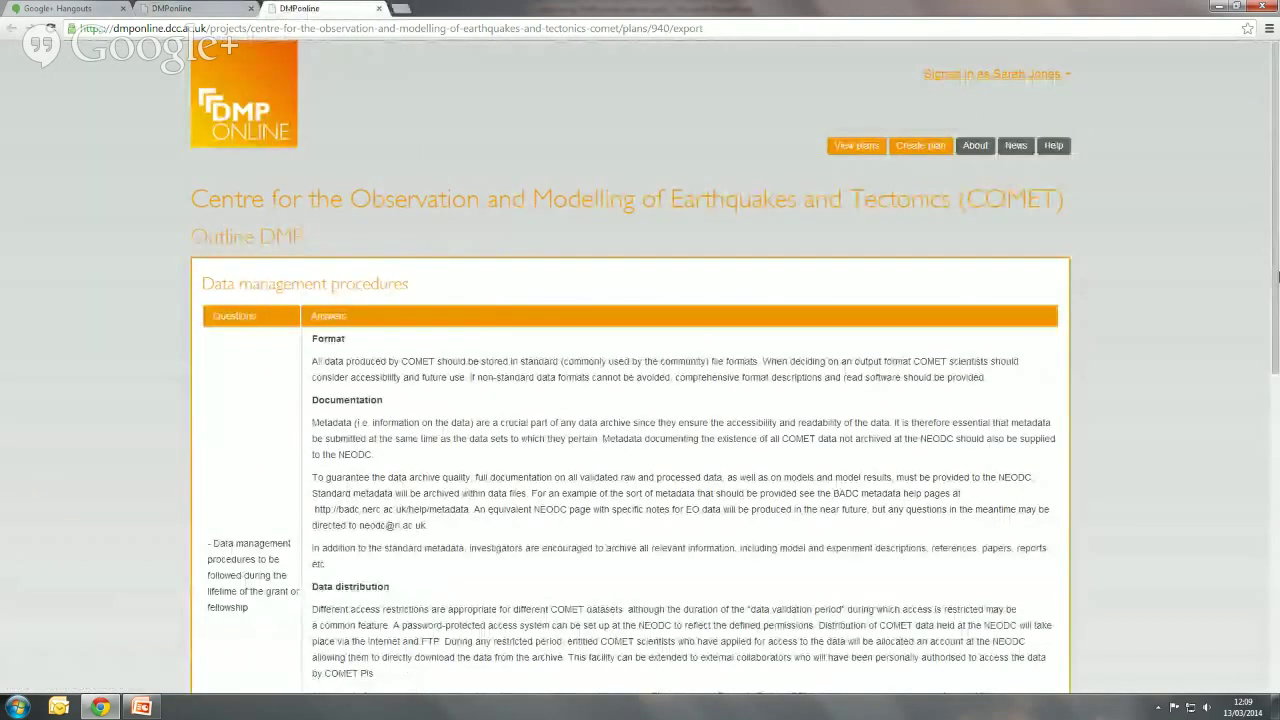
scroll(1276, 220, "down", 1)
left_click_drag(1276, 220, 1276, 268)
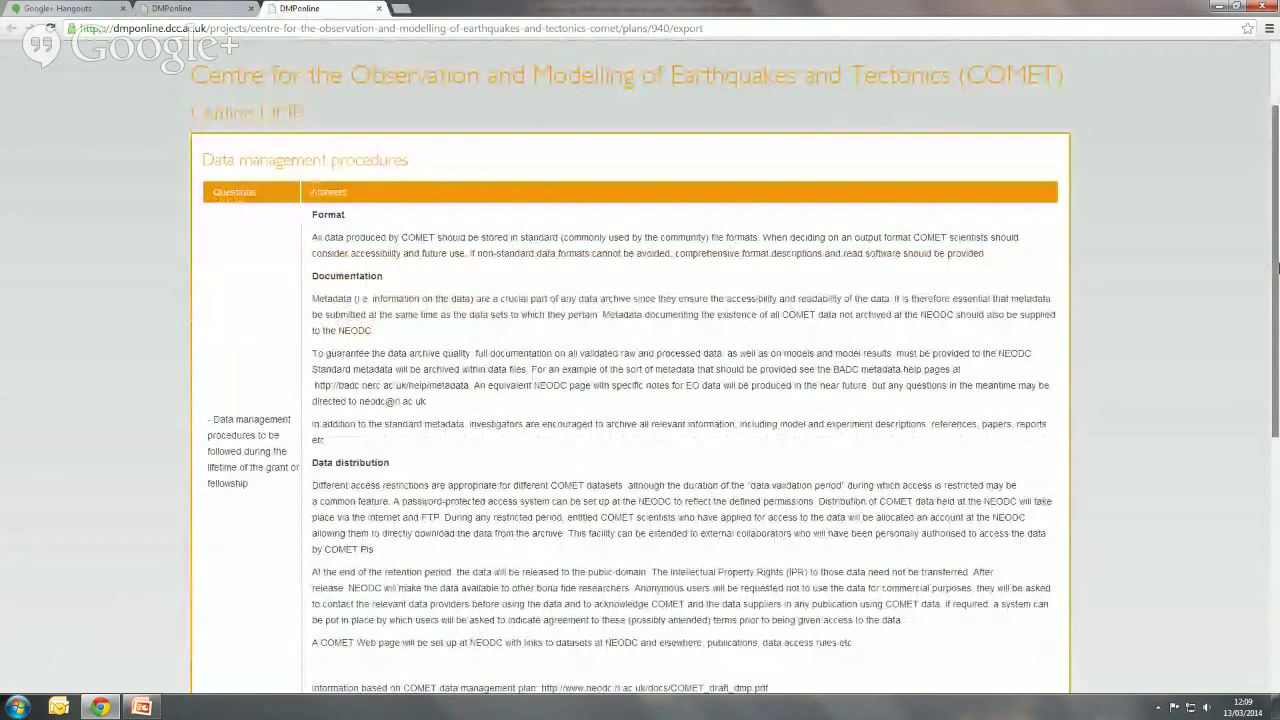
left_click_drag(1277, 268, 1276, 452)
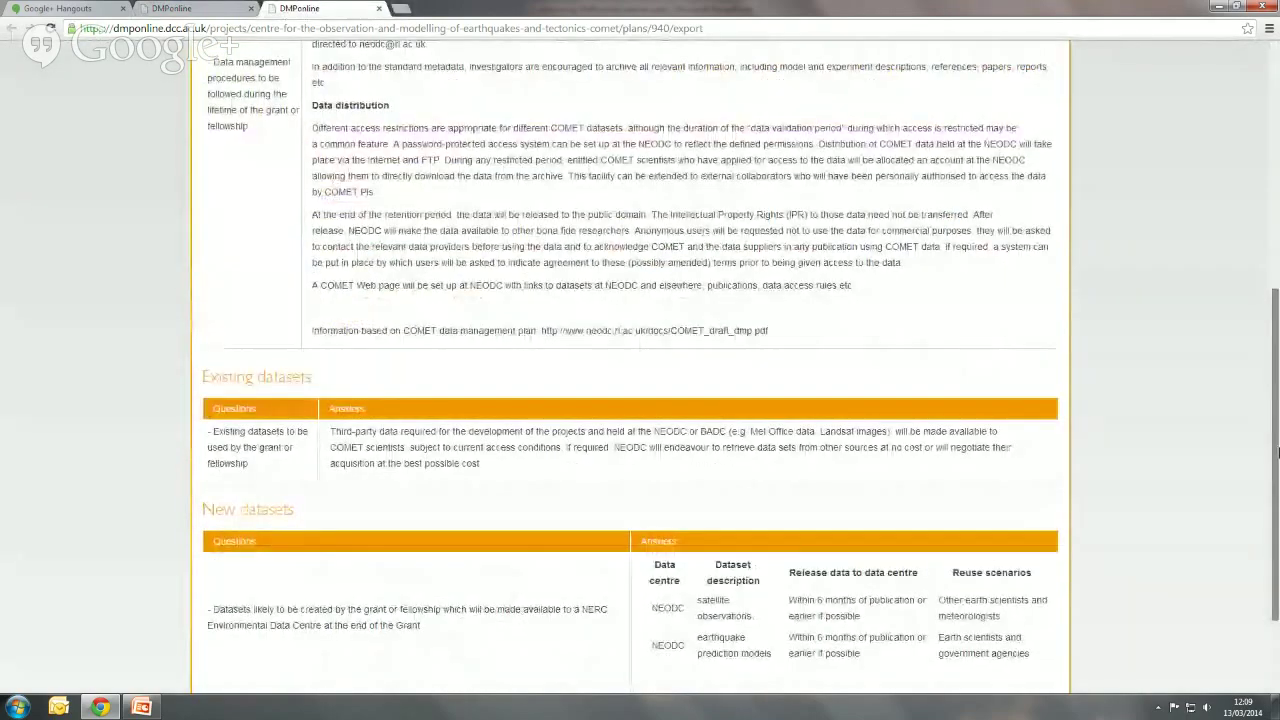
scroll(352, 202, "up", 4)
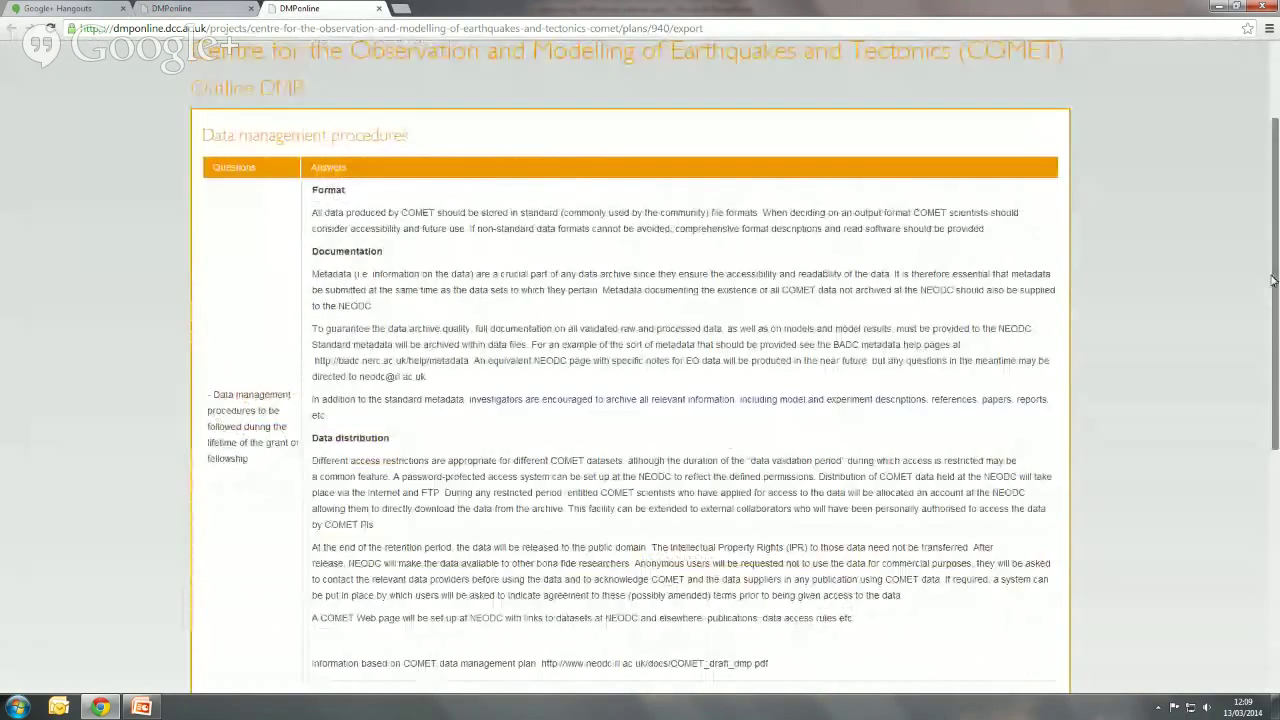
- Close the preview, return to the COMET plan details, and start a new plan
left_click(378, 8)
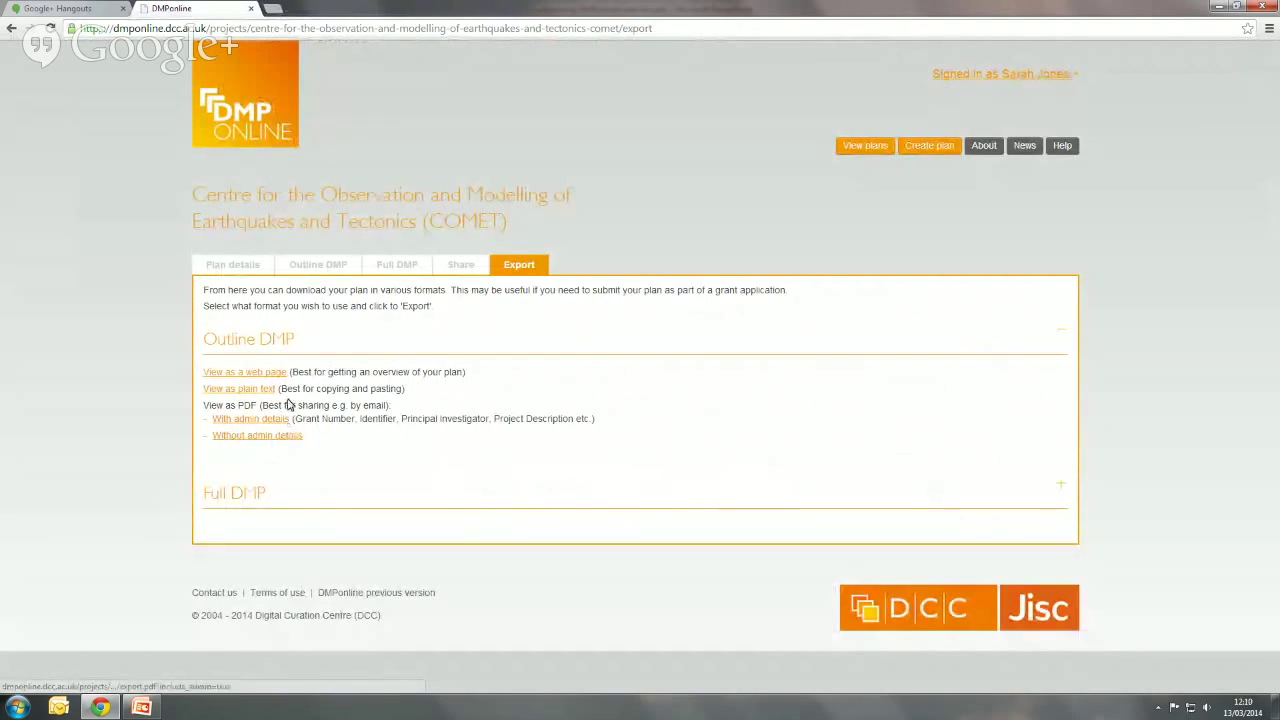
left_click(232, 264)
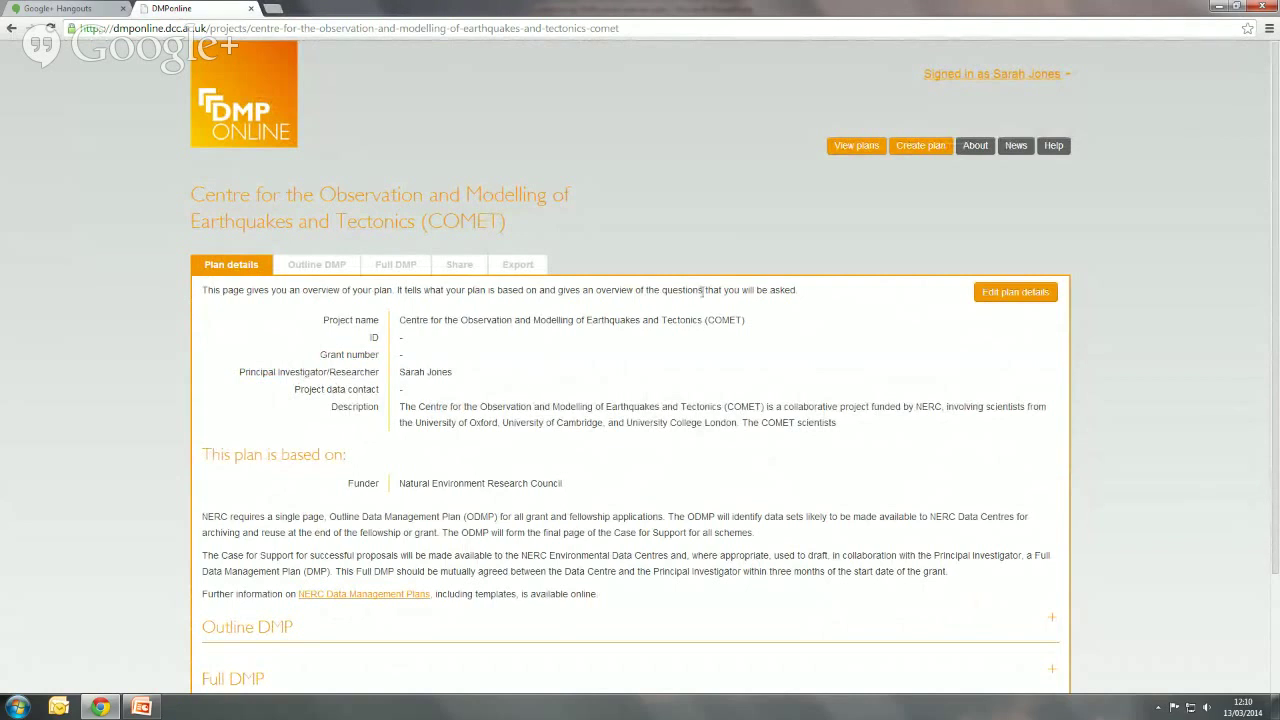
left_click(909, 151)
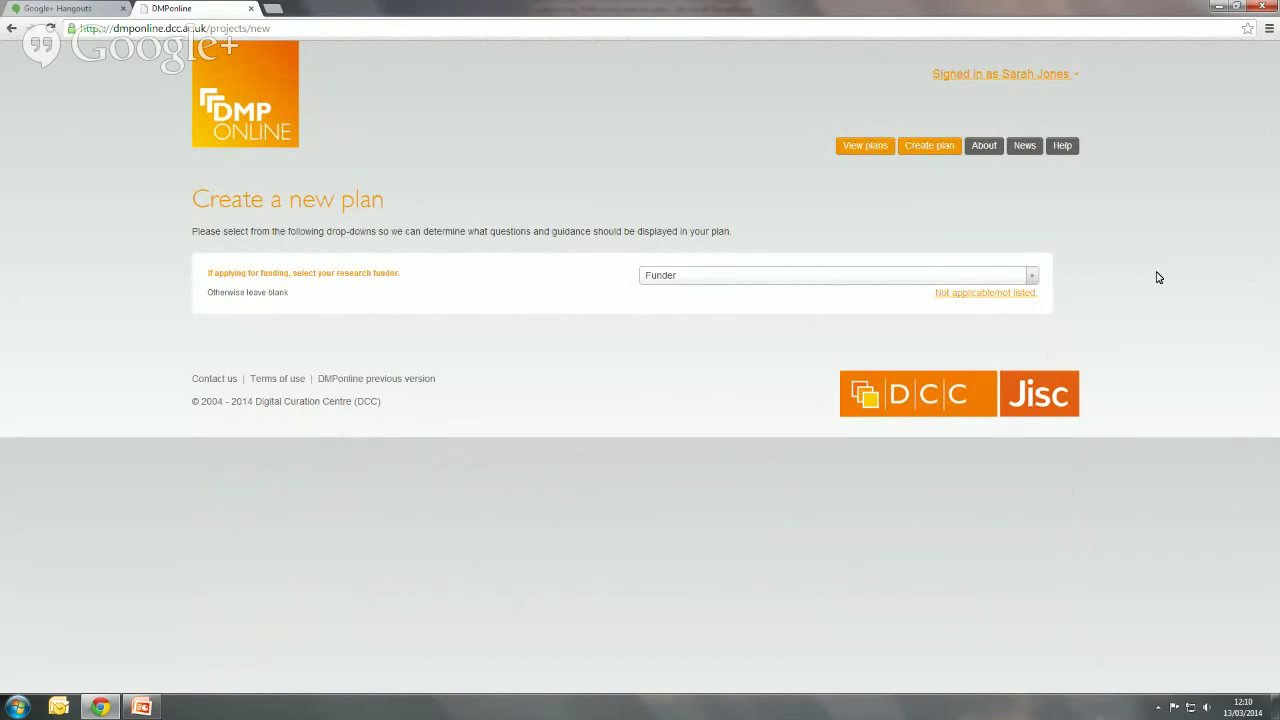
- Choose Not applicable funder, University of Edinburgh, UoE Data Management Plan template and Roslin Institute Guidance
left_click(1025, 294)
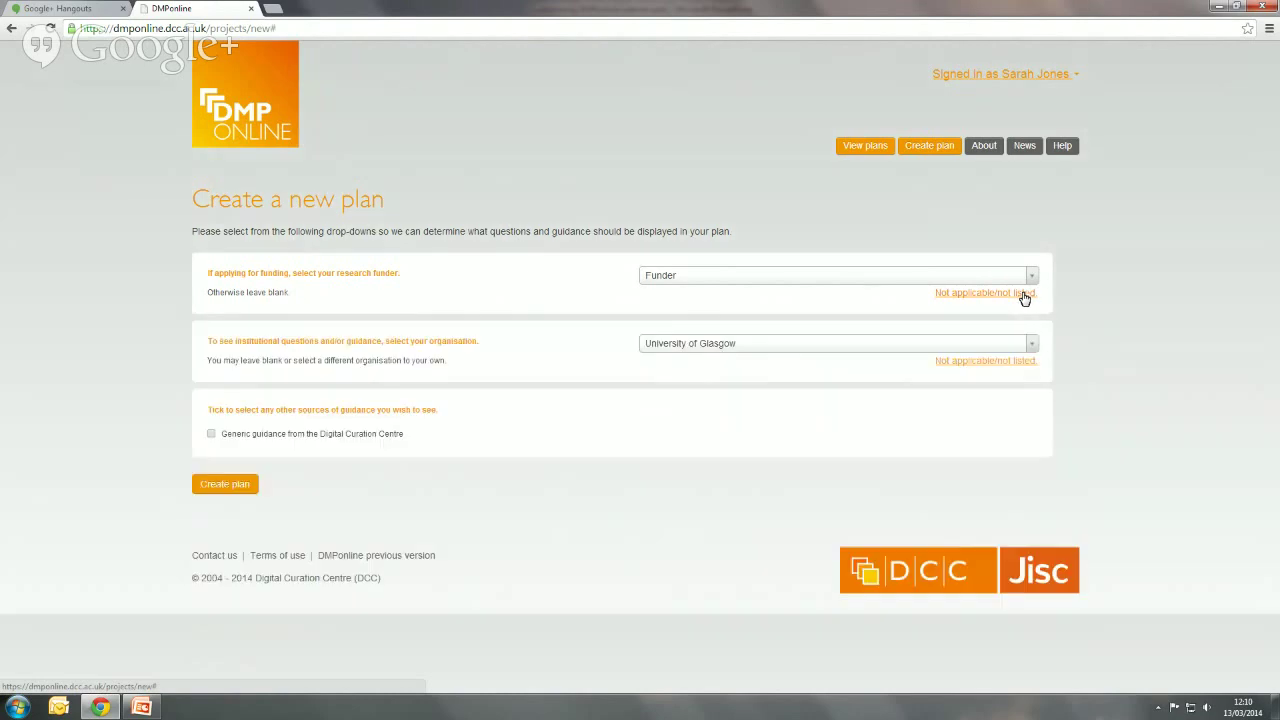
left_click(1033, 346)
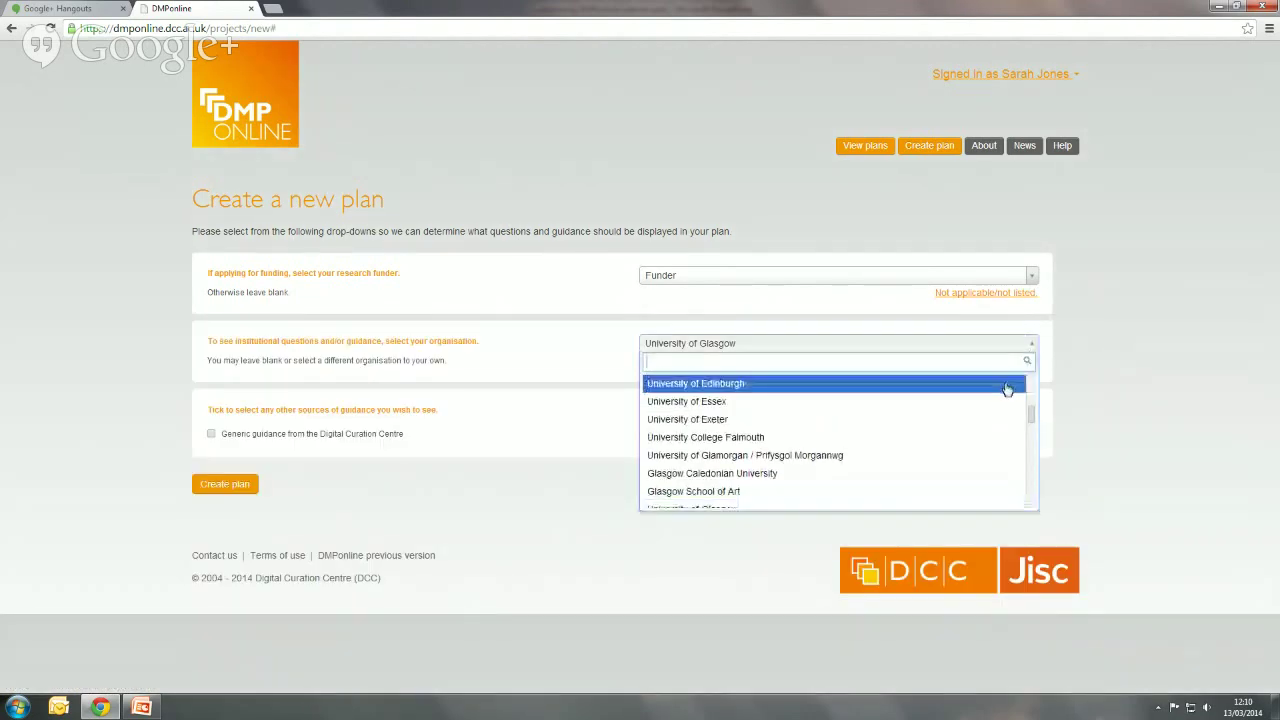
left_click(1006, 388)
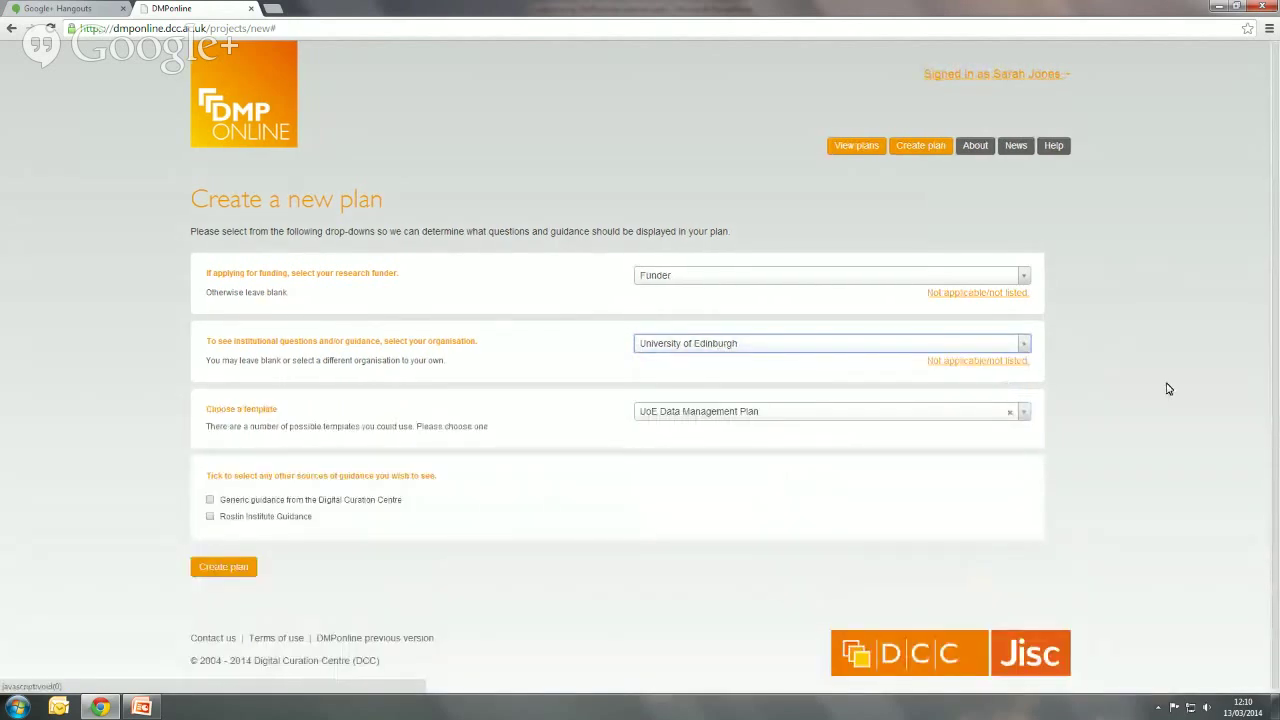
left_click(1023, 416)
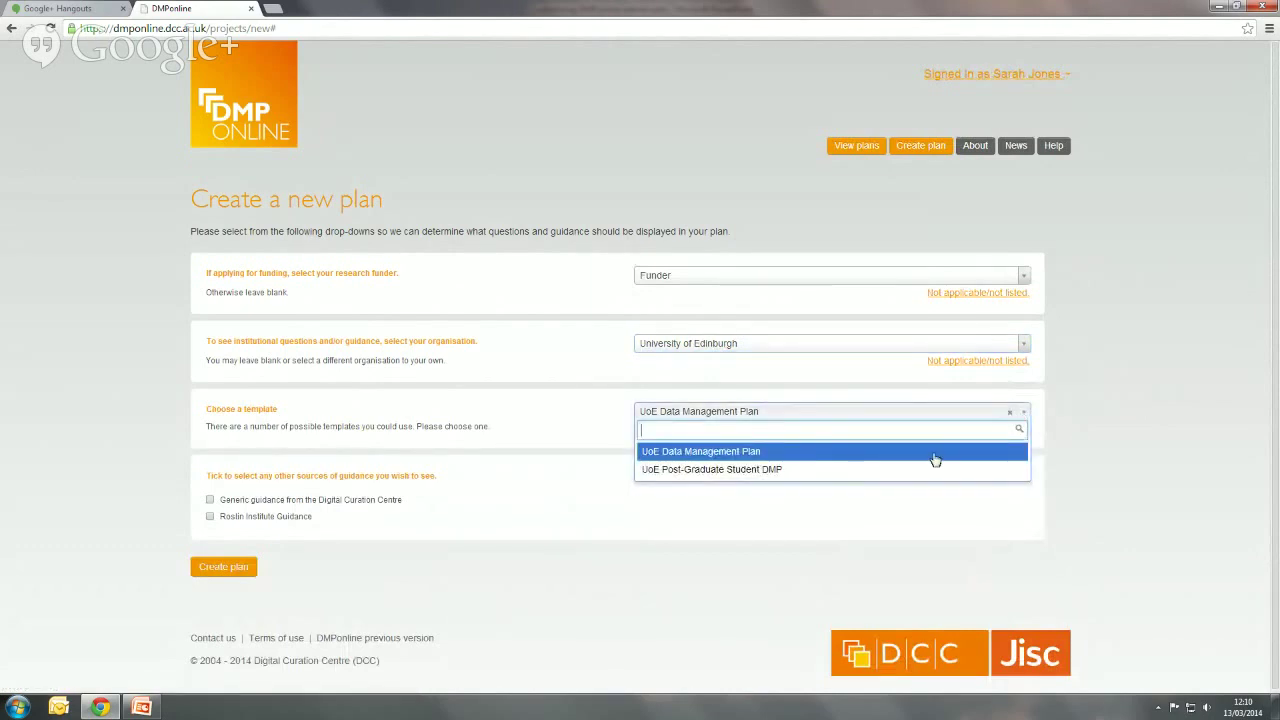
left_click(758, 456)
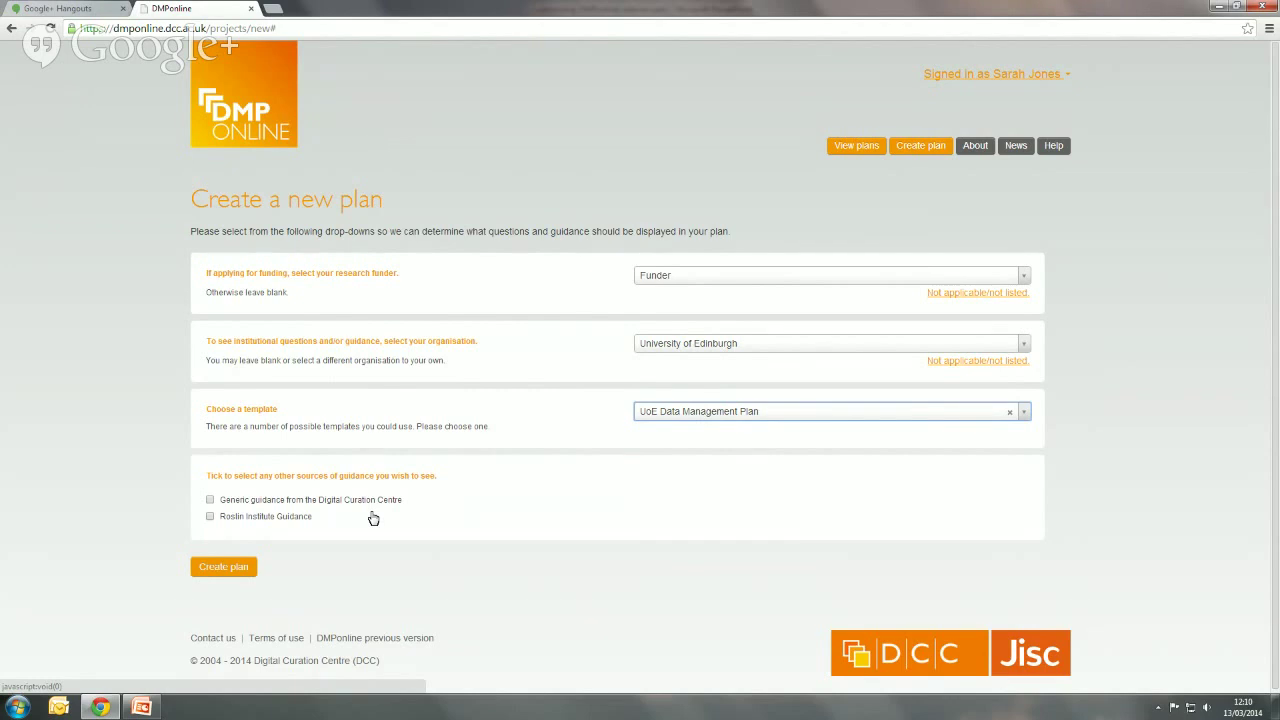
left_click(210, 517)
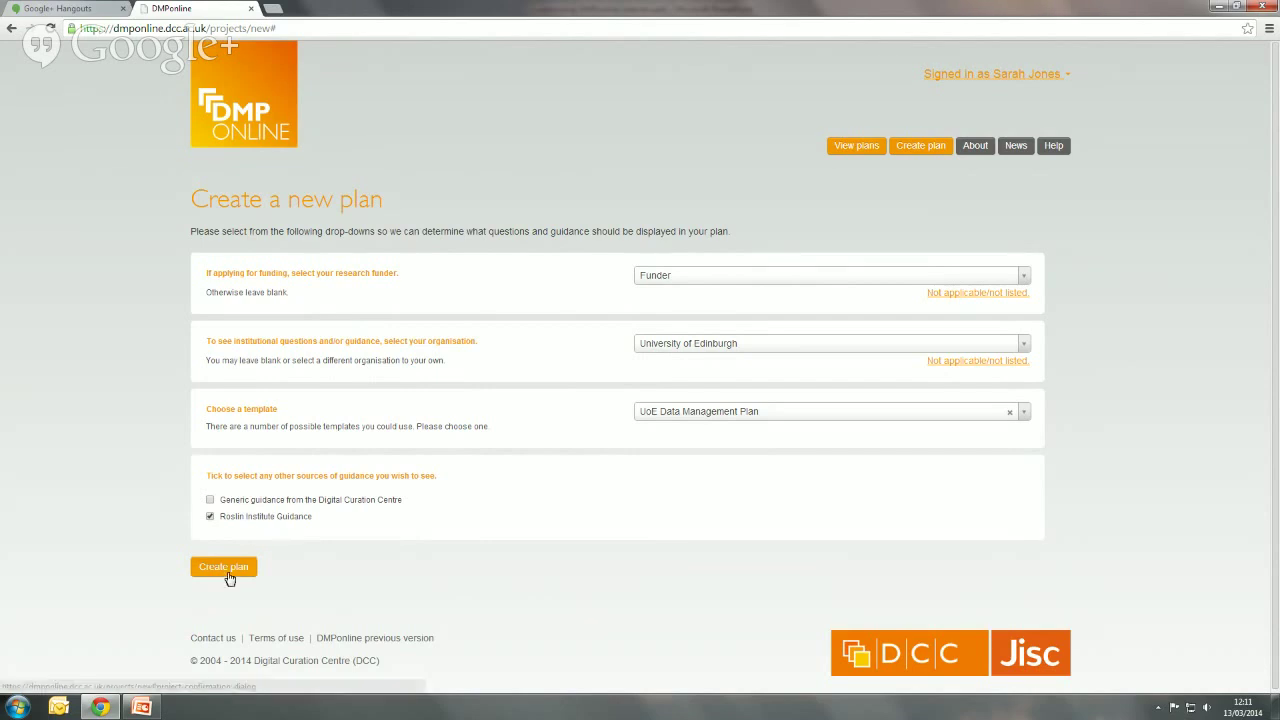
left_click(228, 570)
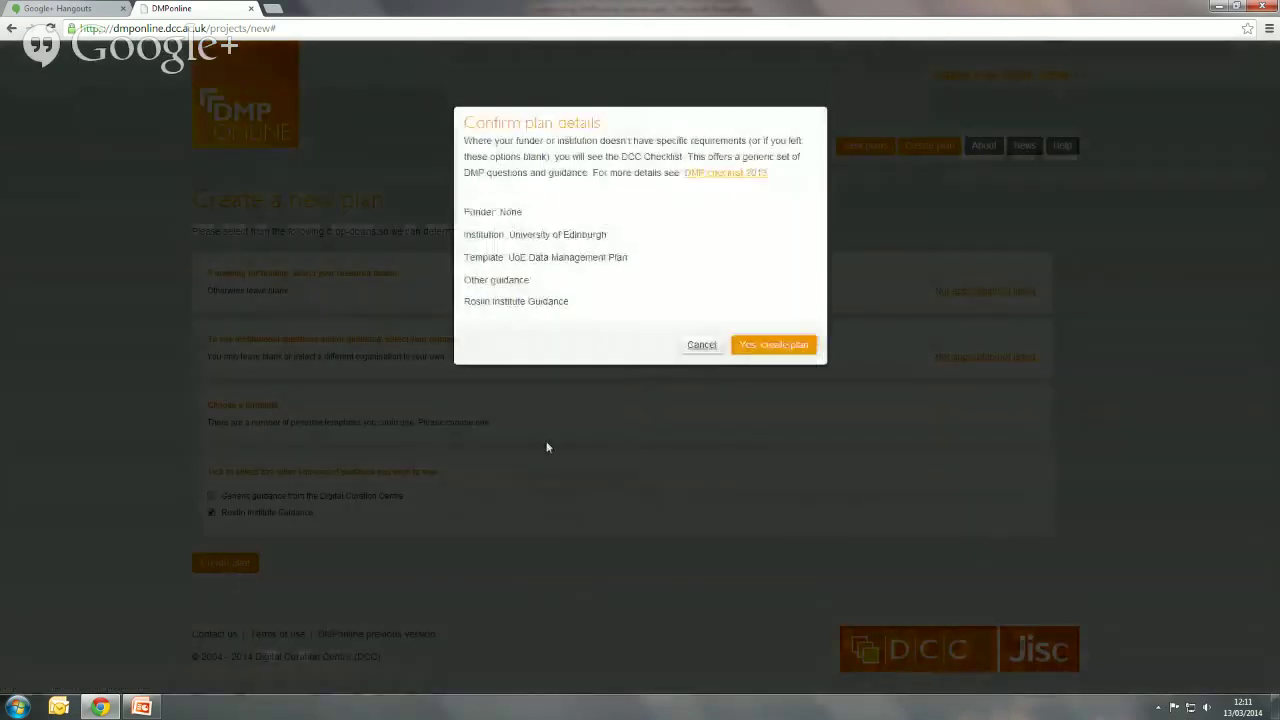
- Confirm creating the UoE Data Management Plan project and go to its questions
left_click(762, 345)
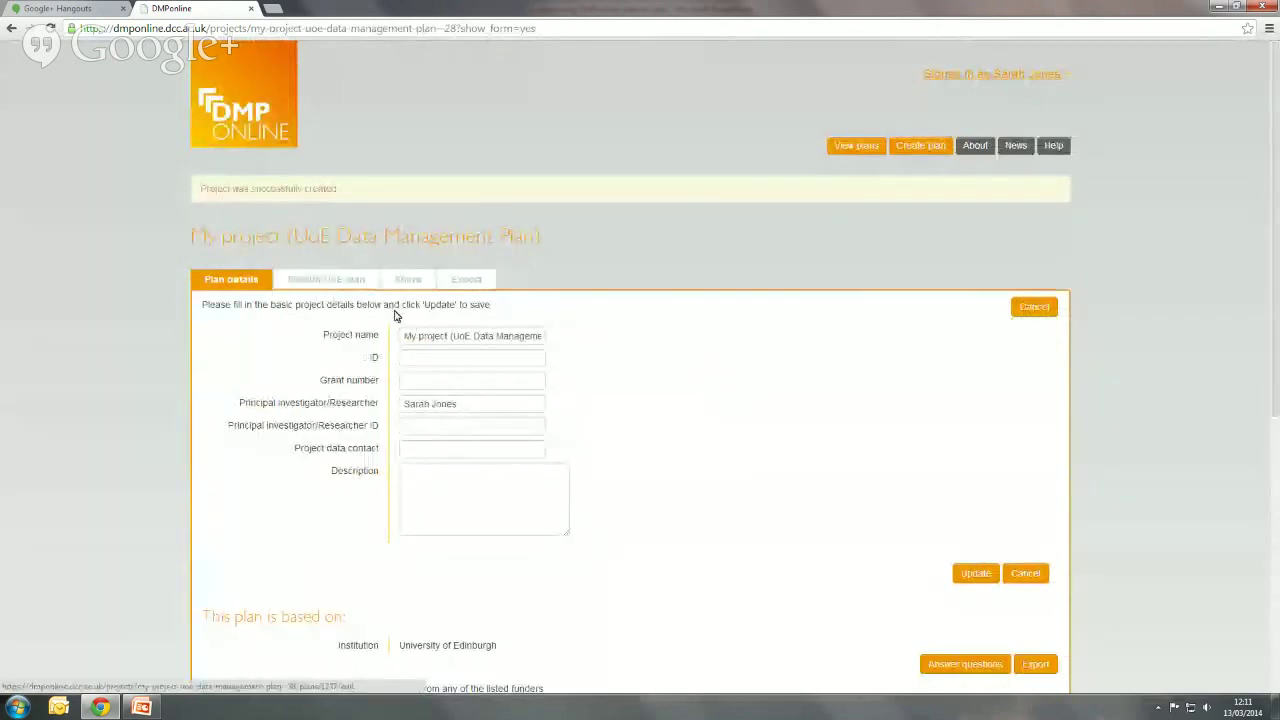
scroll(855, 468, "down", 4)
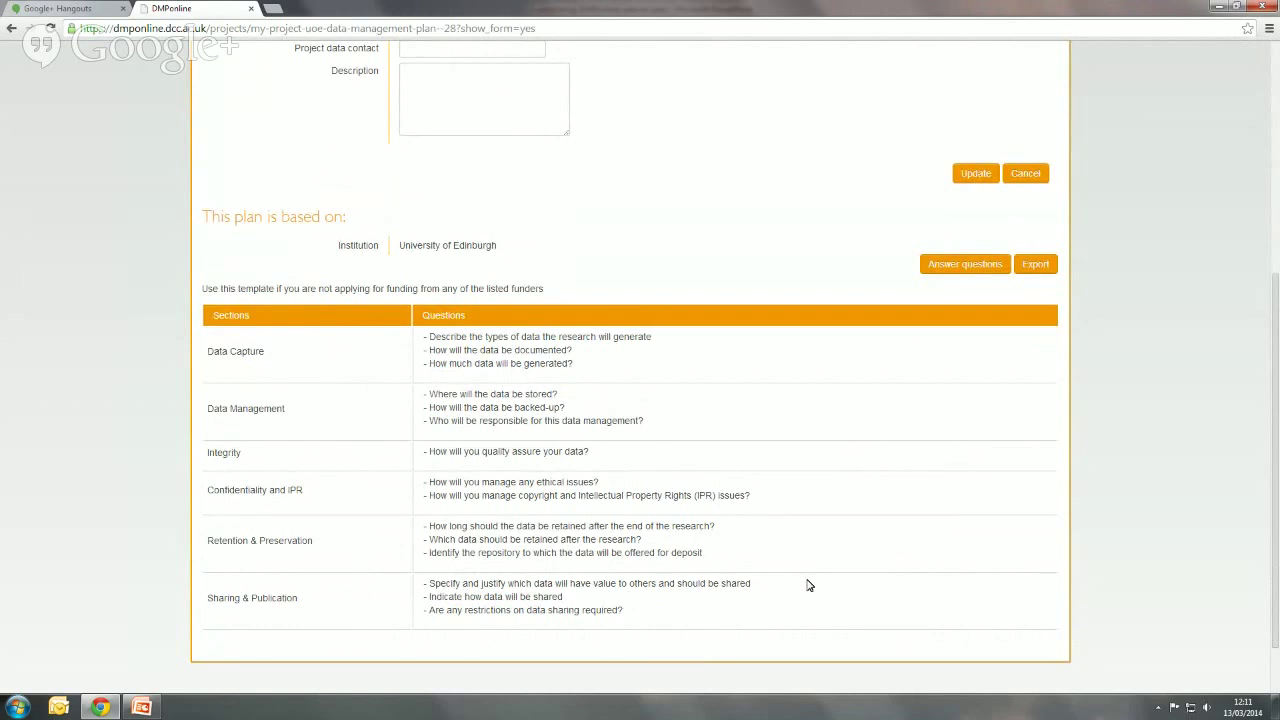
left_click(967, 268)
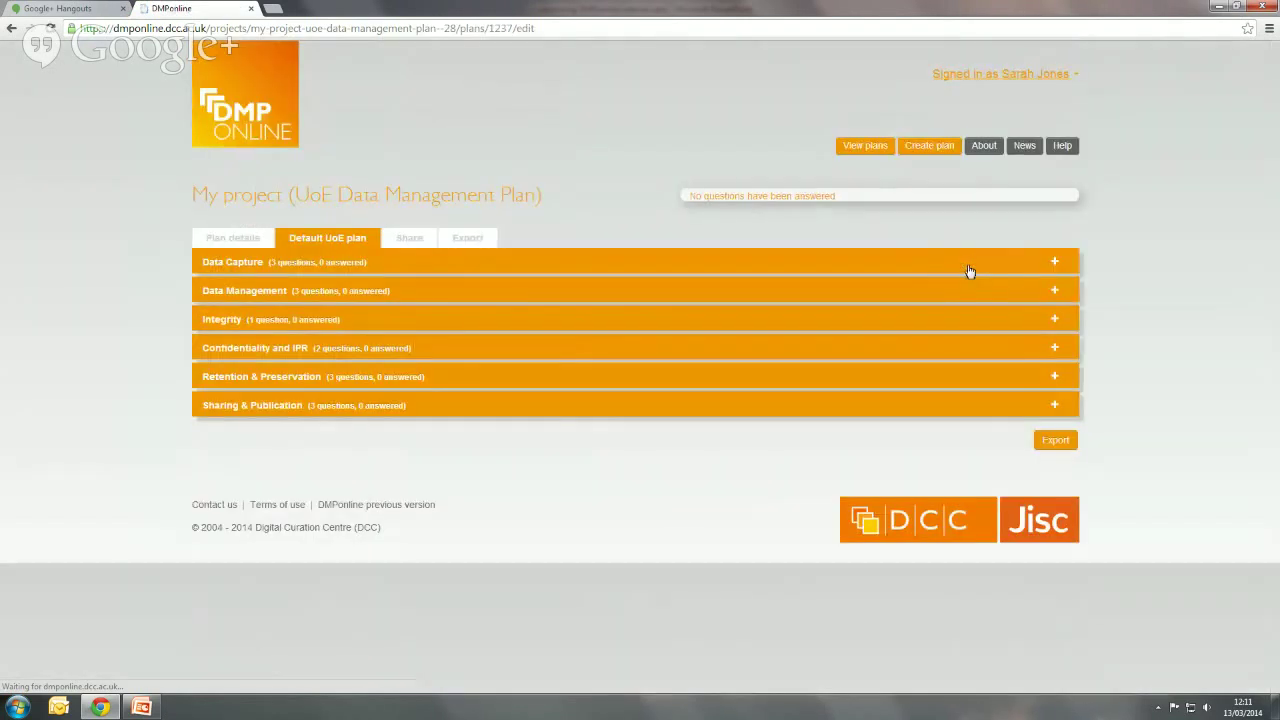
- Expand the Data Management section and scroll through its questions
left_click(1057, 293)
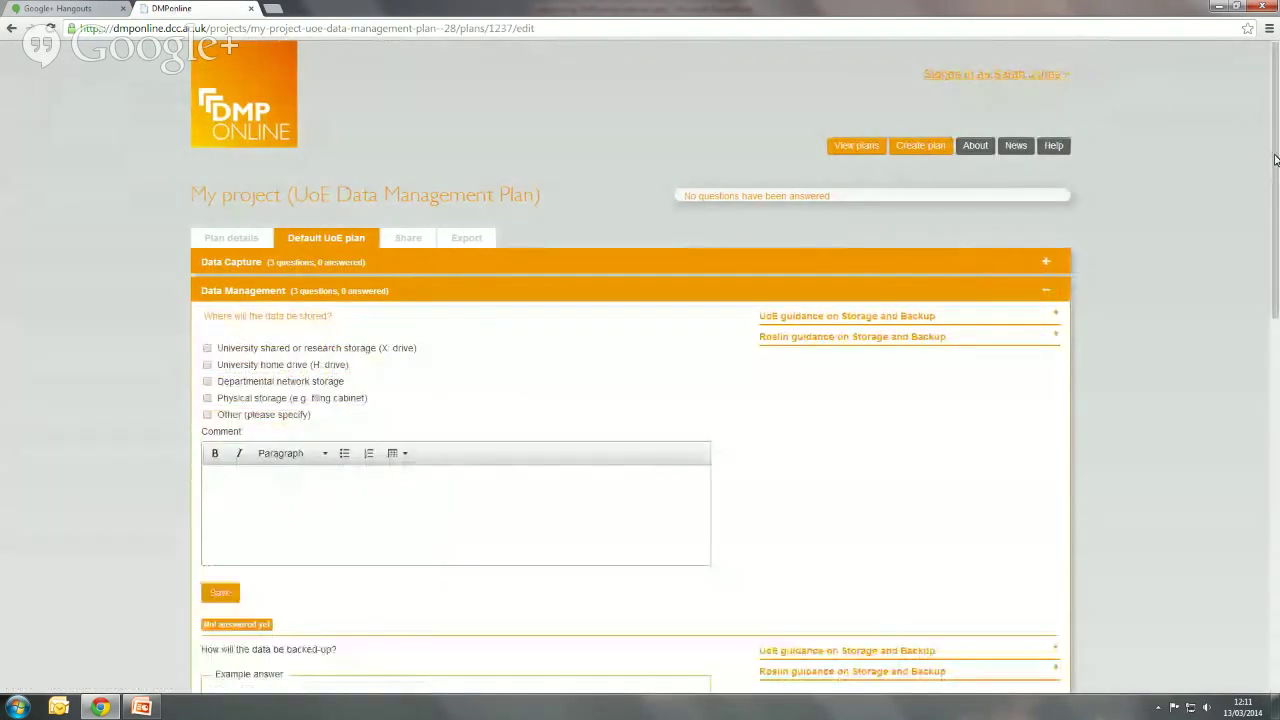
left_click_drag(1275, 163, 1277, 229)
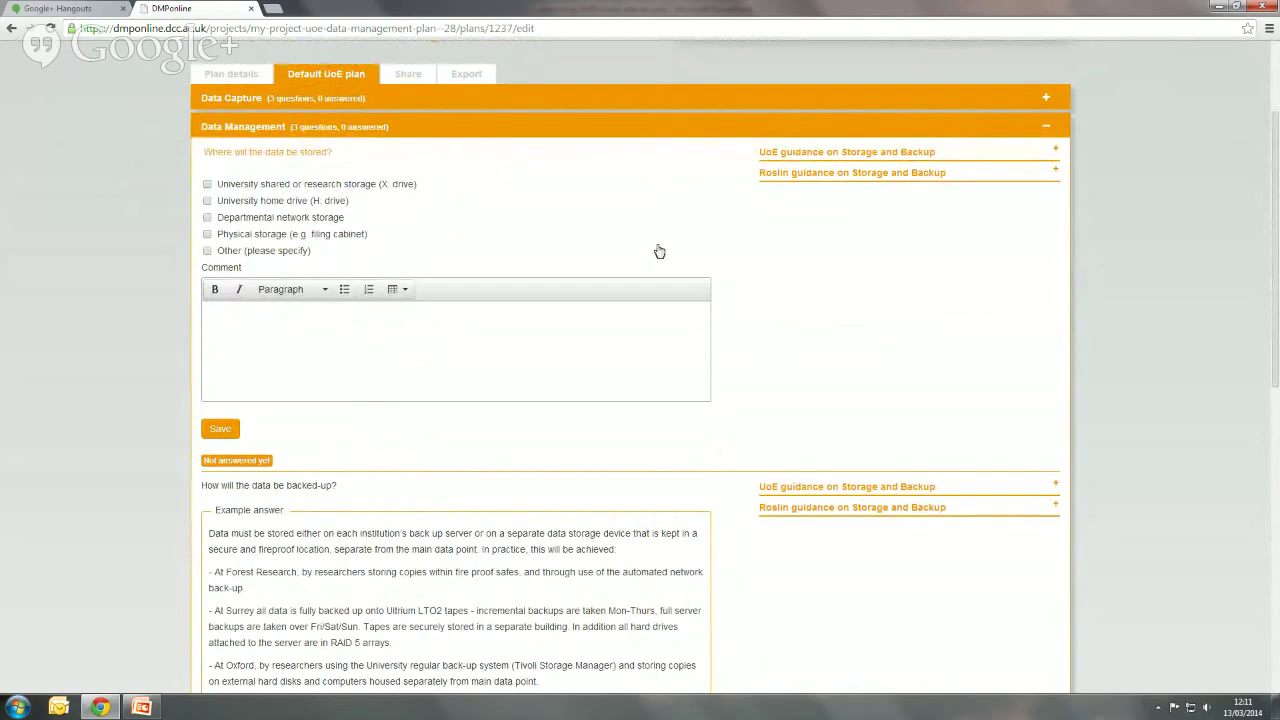
scroll(657, 250, "down", 2)
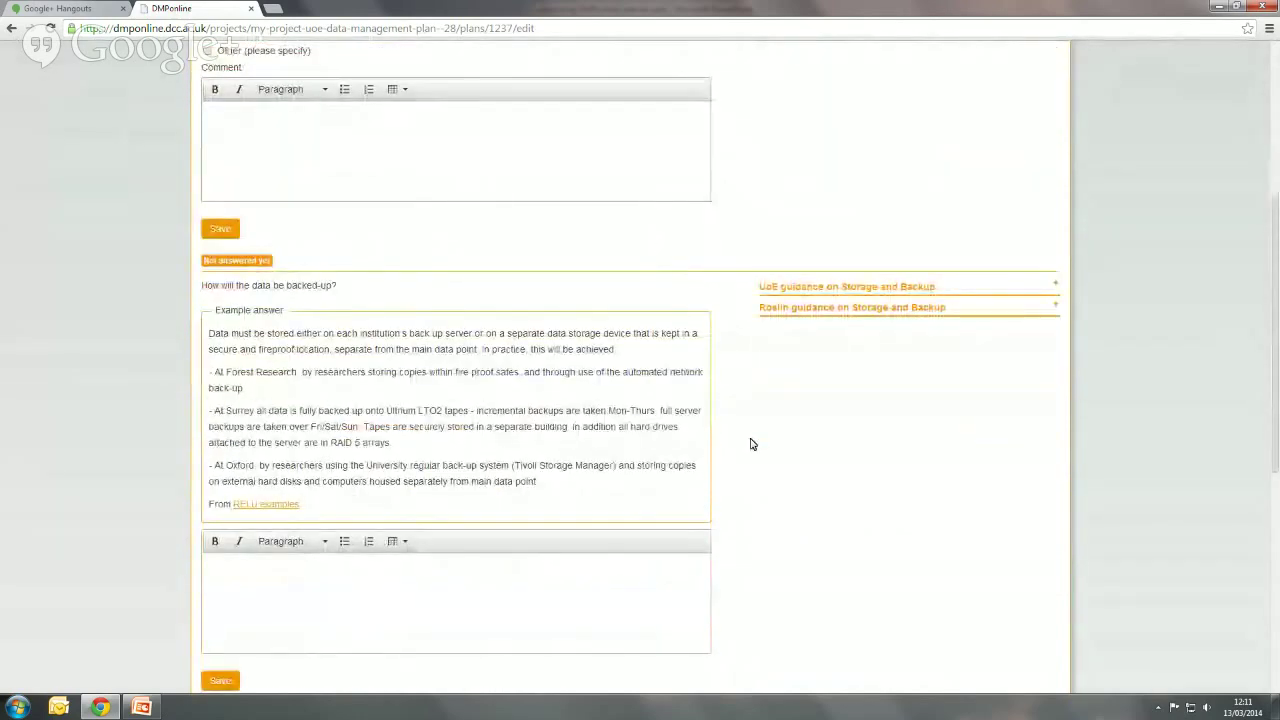
scroll(752, 444, "down", 1)
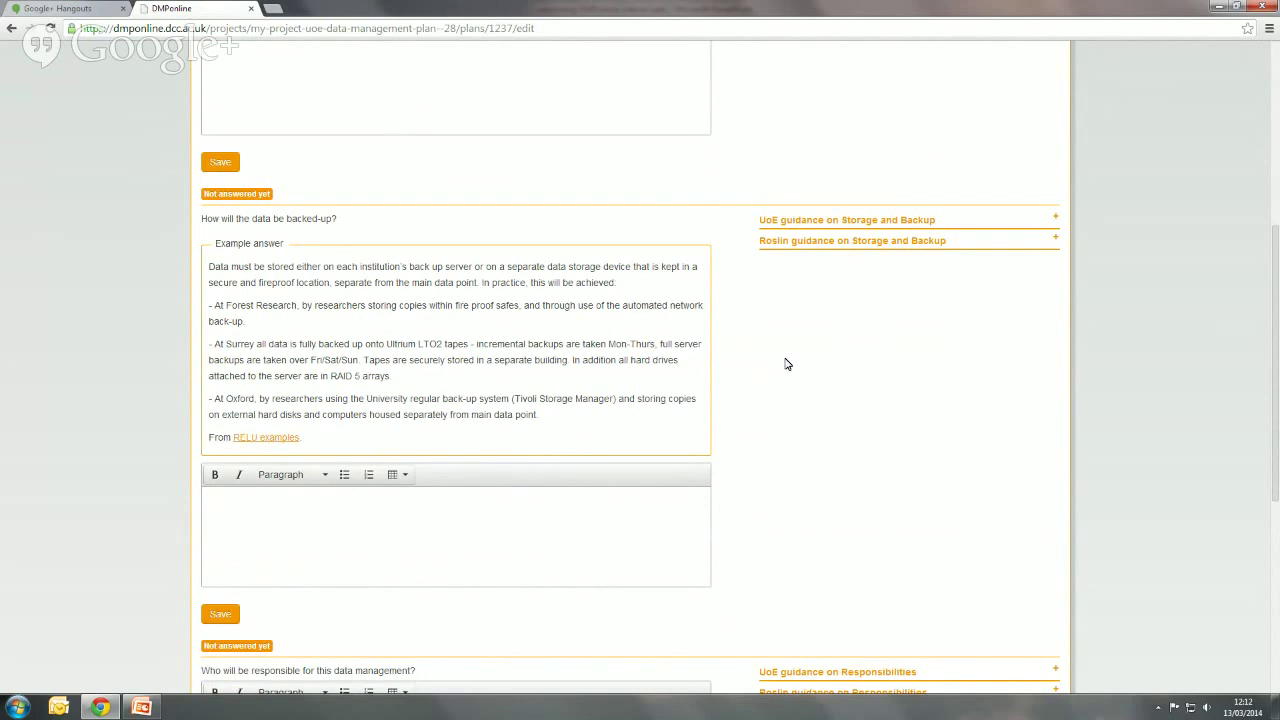
- Show the UoE Storage and Backup guidance and the Roslin Responsibilities guidance
left_click(1058, 220)
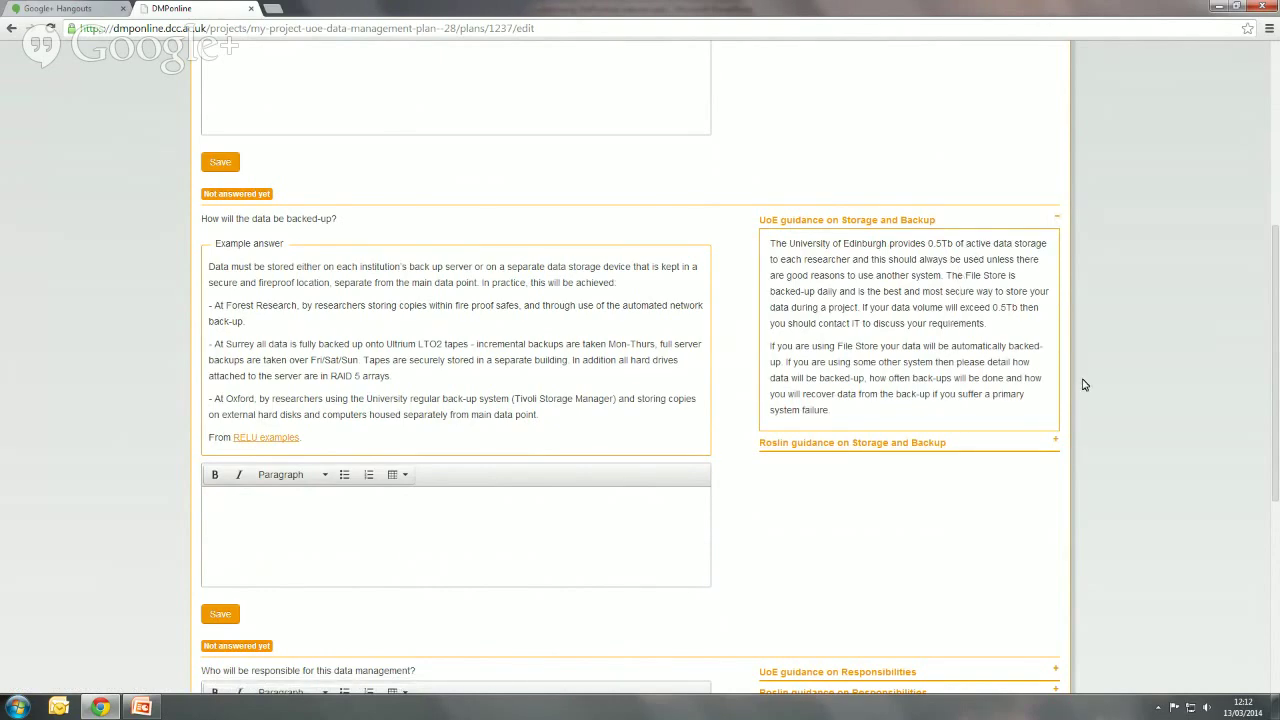
scroll(1085, 383, "down", 1)
scroll(1085, 383, "down", 2)
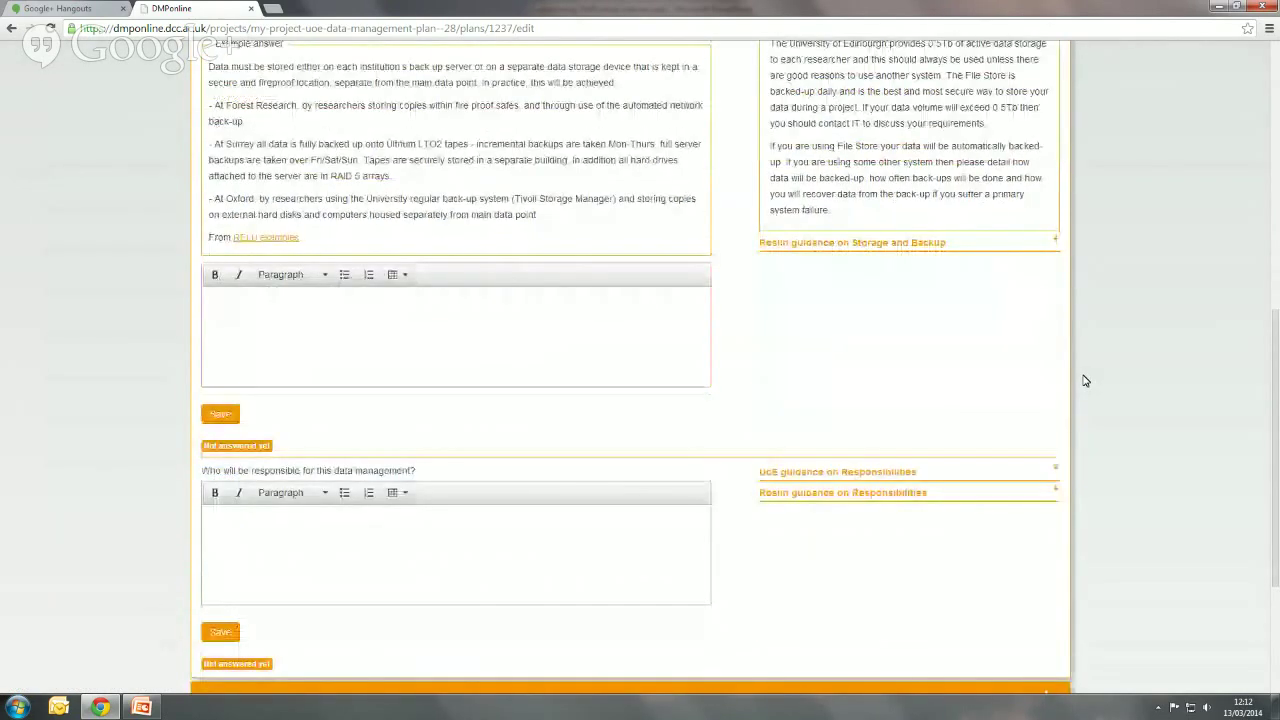
scroll(1085, 381, "down", 1)
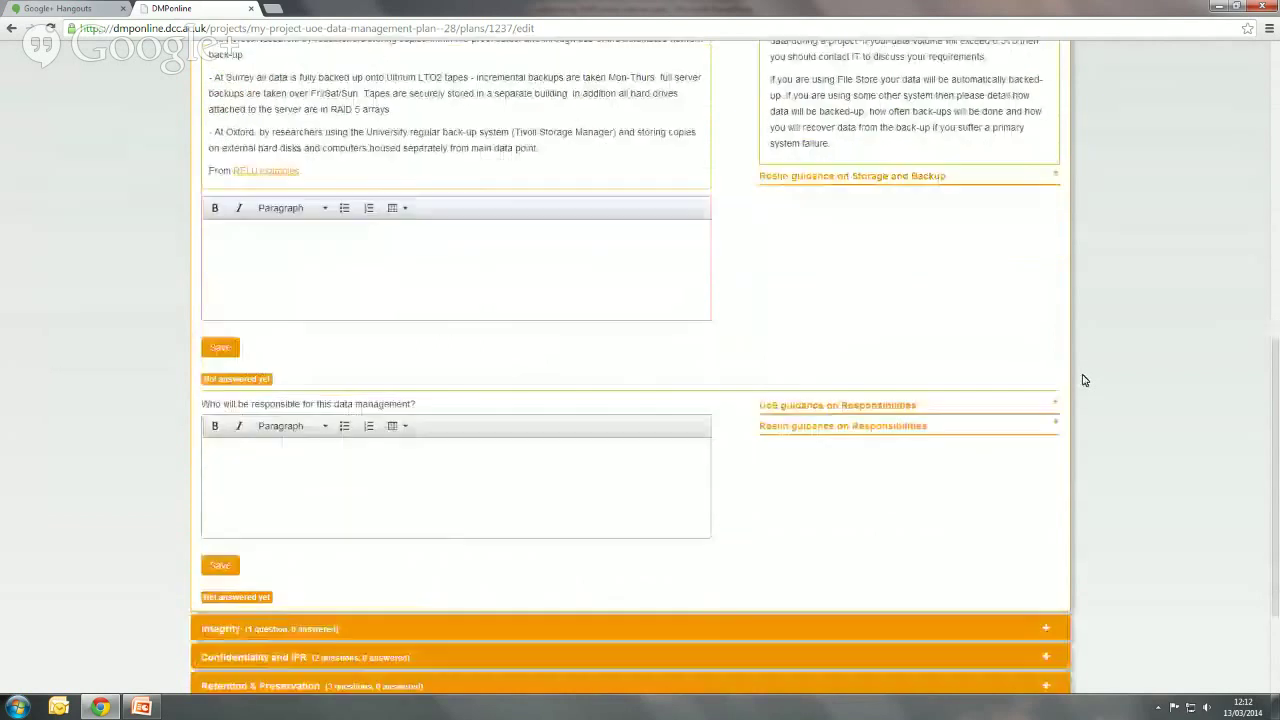
left_click(1054, 425)
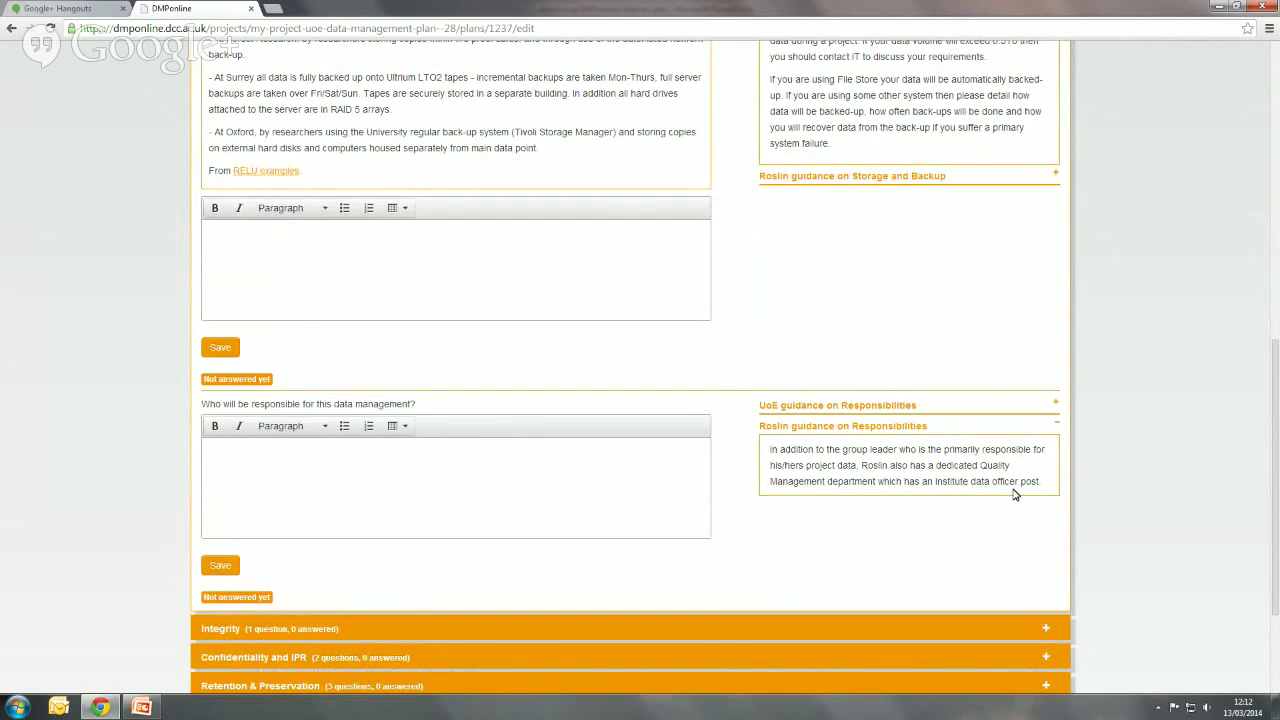
scroll(1013, 494, "down", 2)
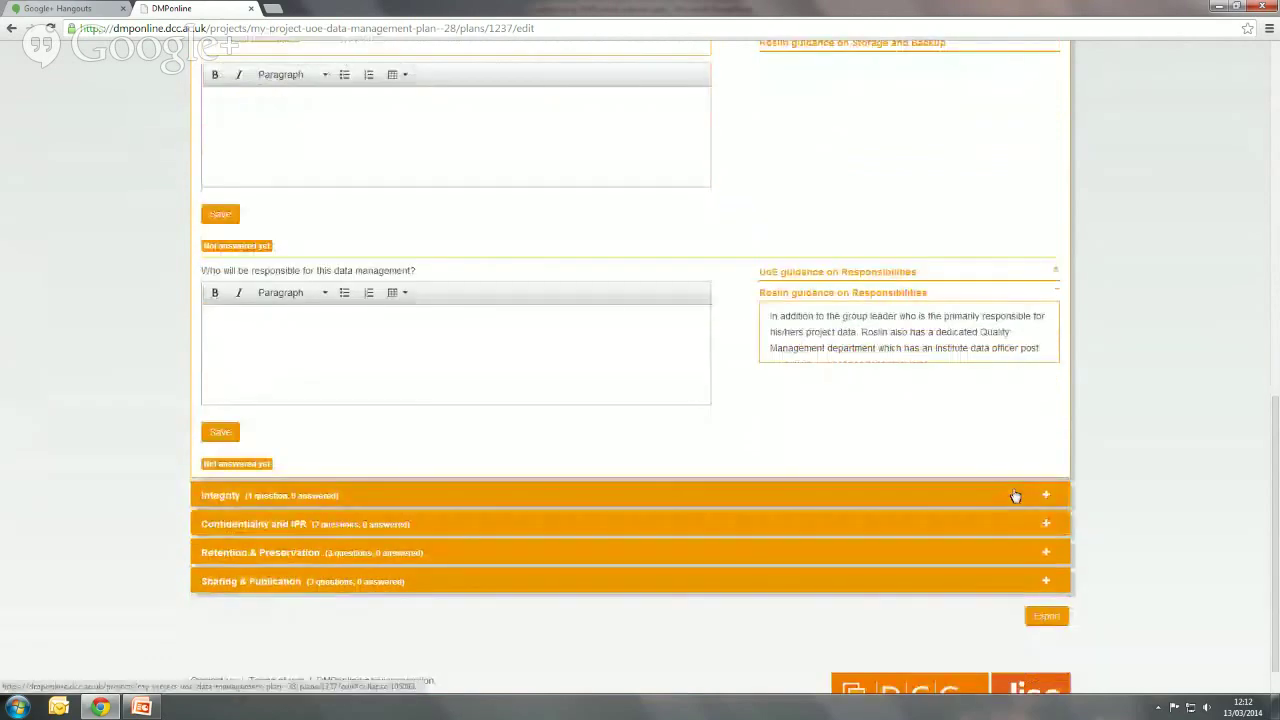
- Under Retention & Preservation, copy the suggested DataShare text into the empty repository answer
left_click(1045, 553)
scroll(1190, 411, "down", 2)
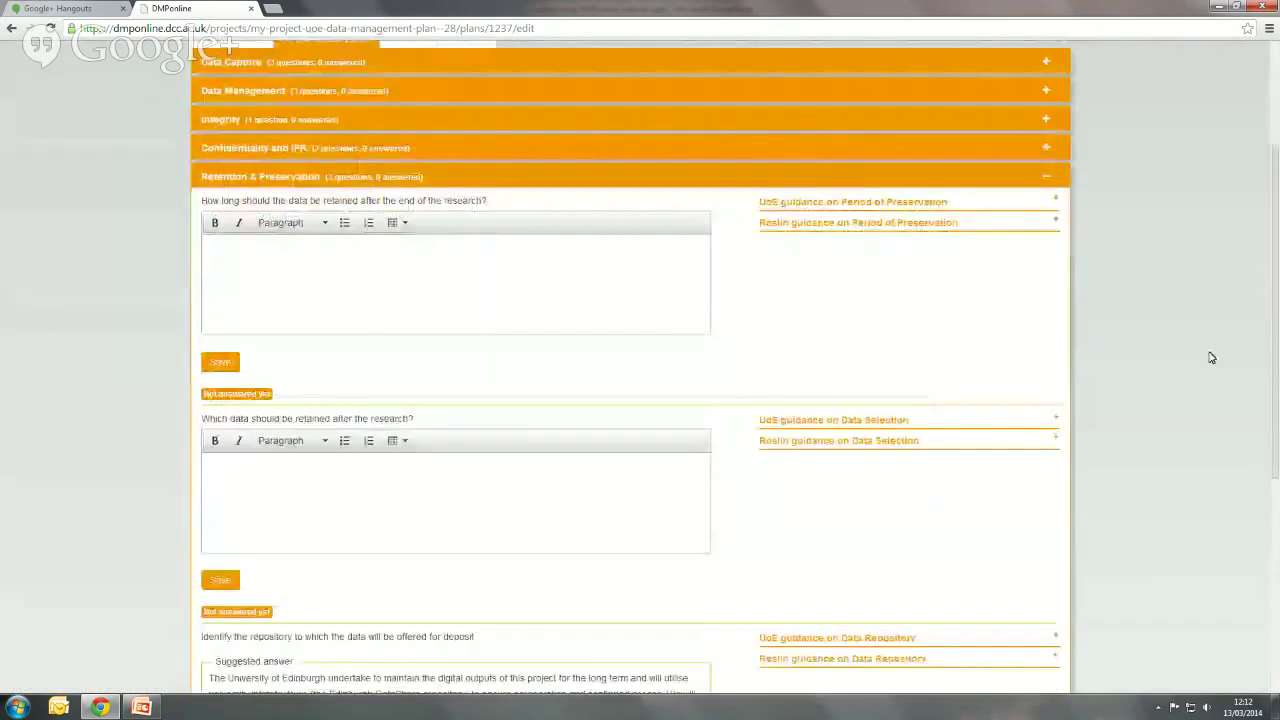
scroll(1210, 364, "down", 1)
scroll(1210, 364, "down", 1)
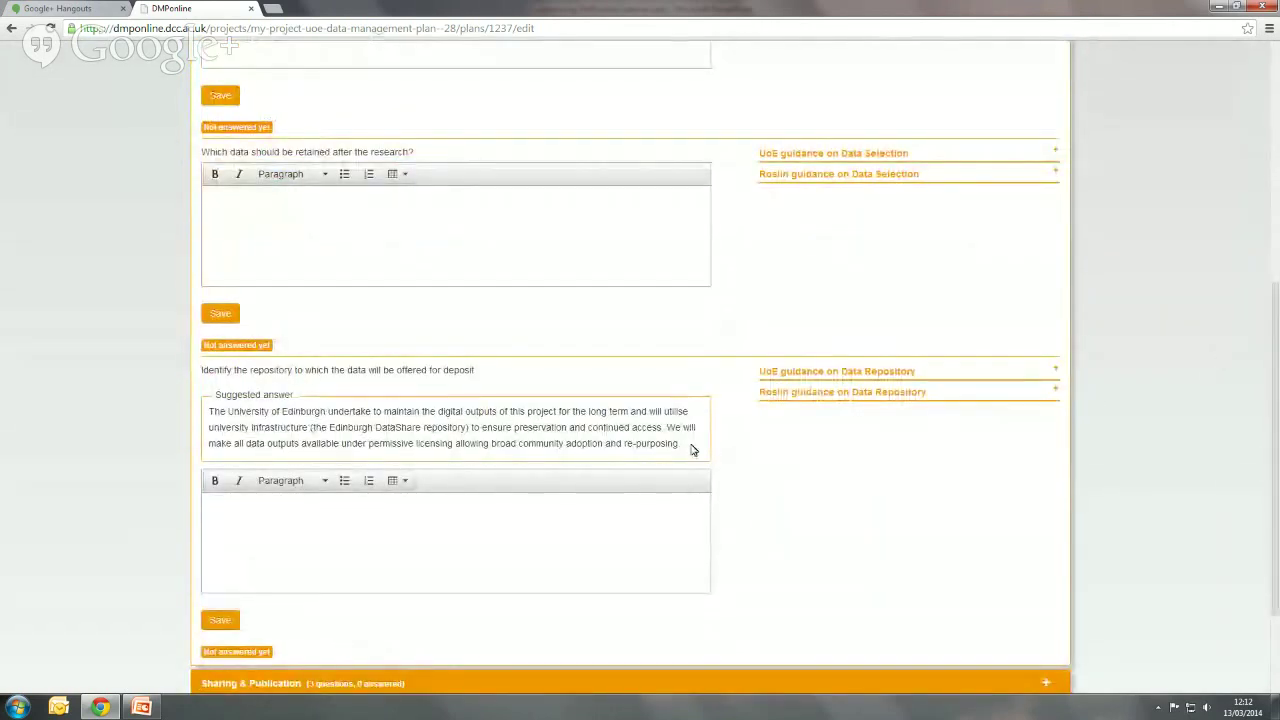
left_click_drag(690, 448, 210, 410)
key("ctrl+c")
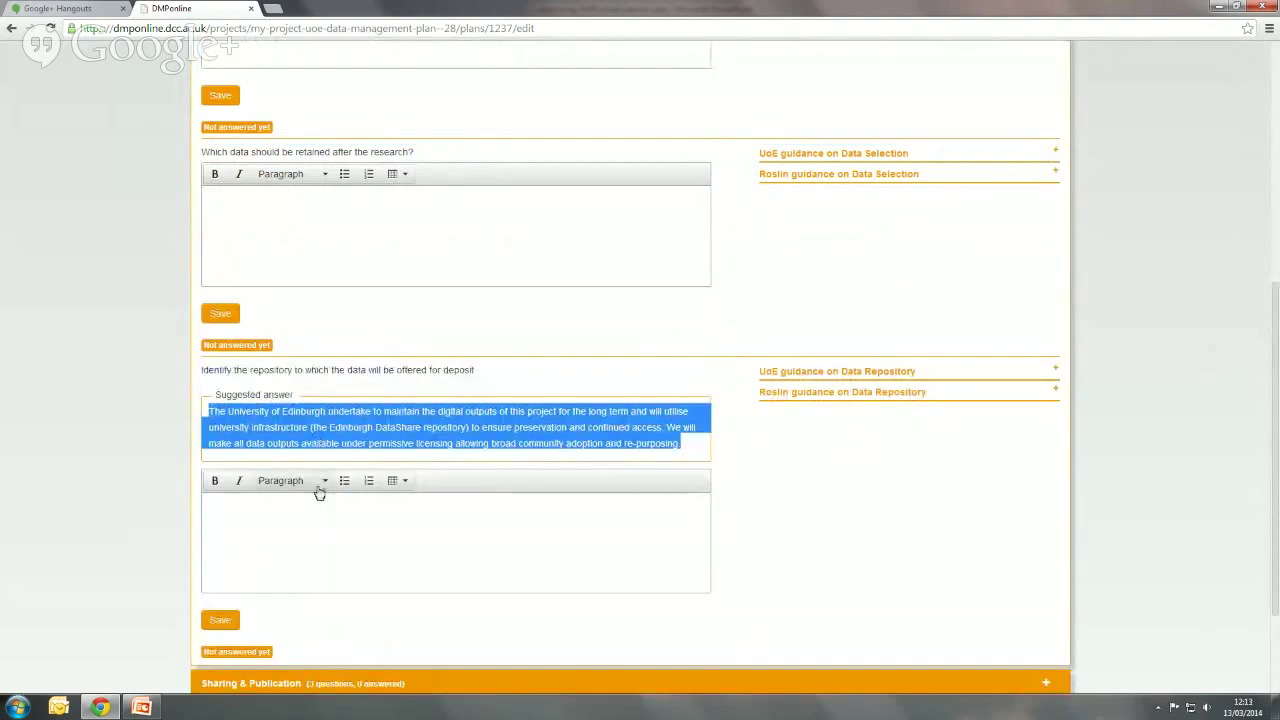
left_click(338, 517)
key("ctrl+v")
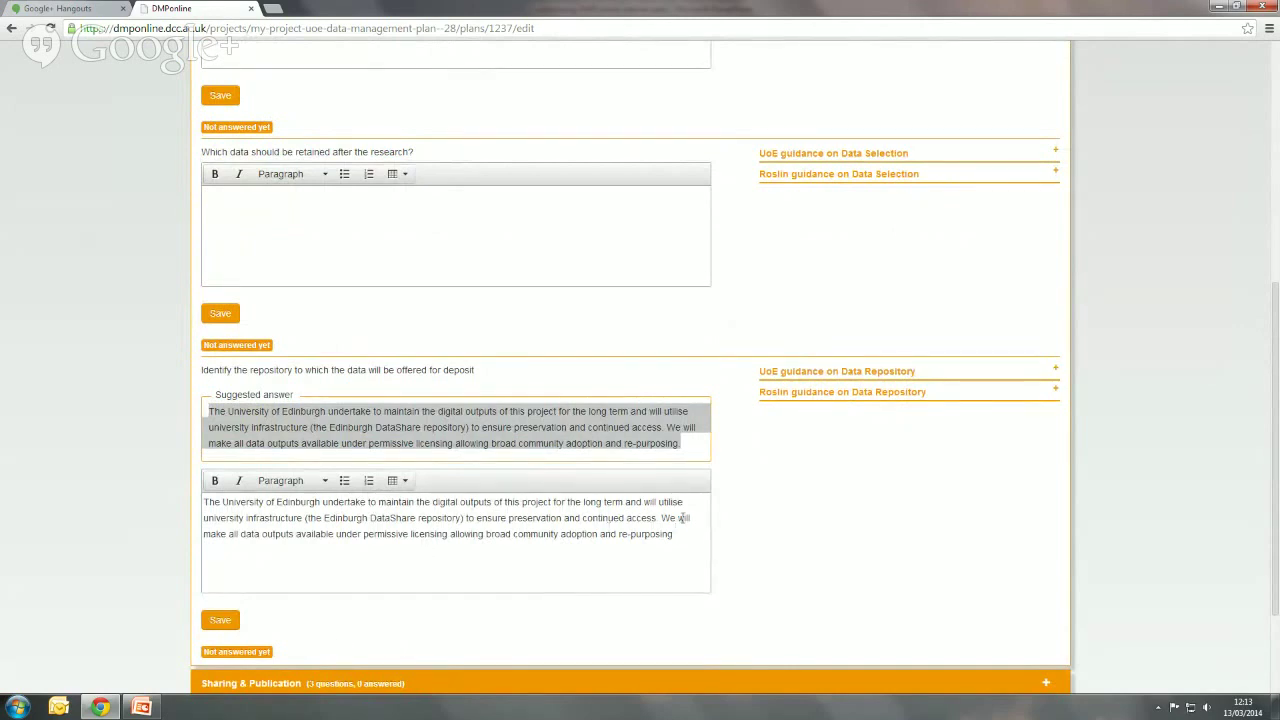
scroll(683, 517, "up", 5)
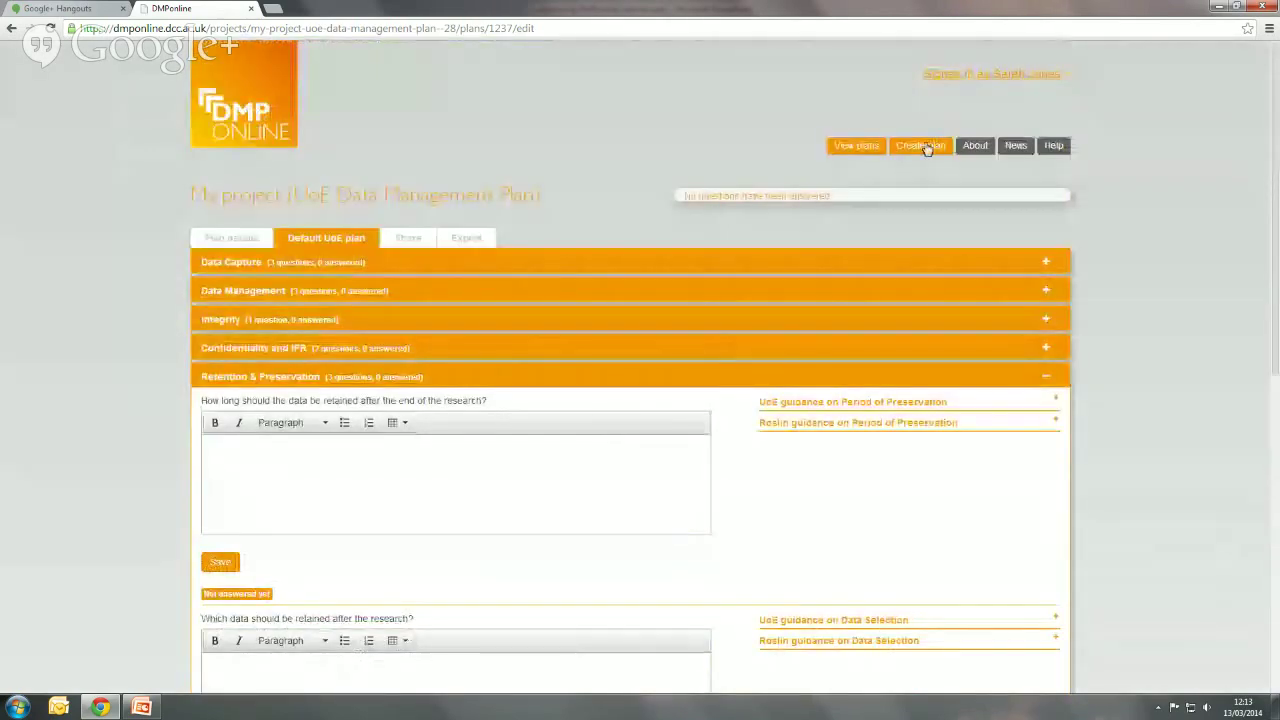
- From View plans, open the CORNAME gazetteer plan's AHRC Technical Plan and expand Summary of Digital Outputs
left_click(857, 146)
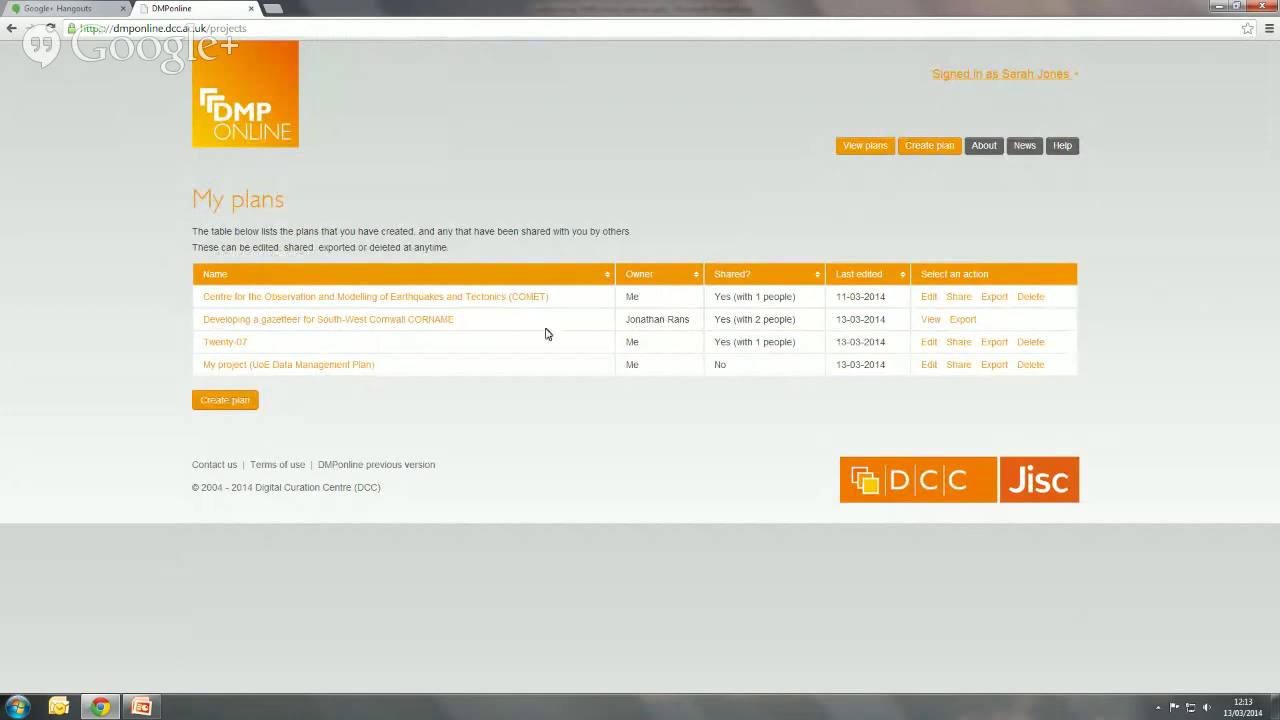
left_click(931, 320)
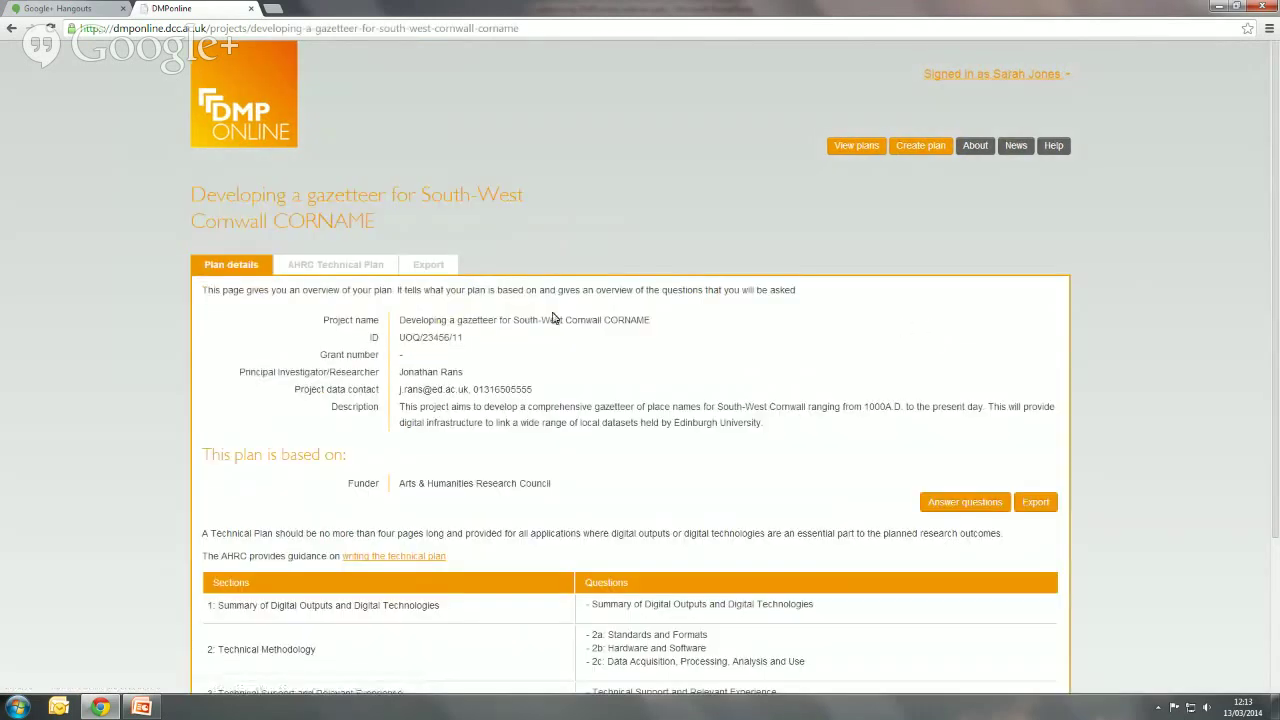
left_click(366, 272)
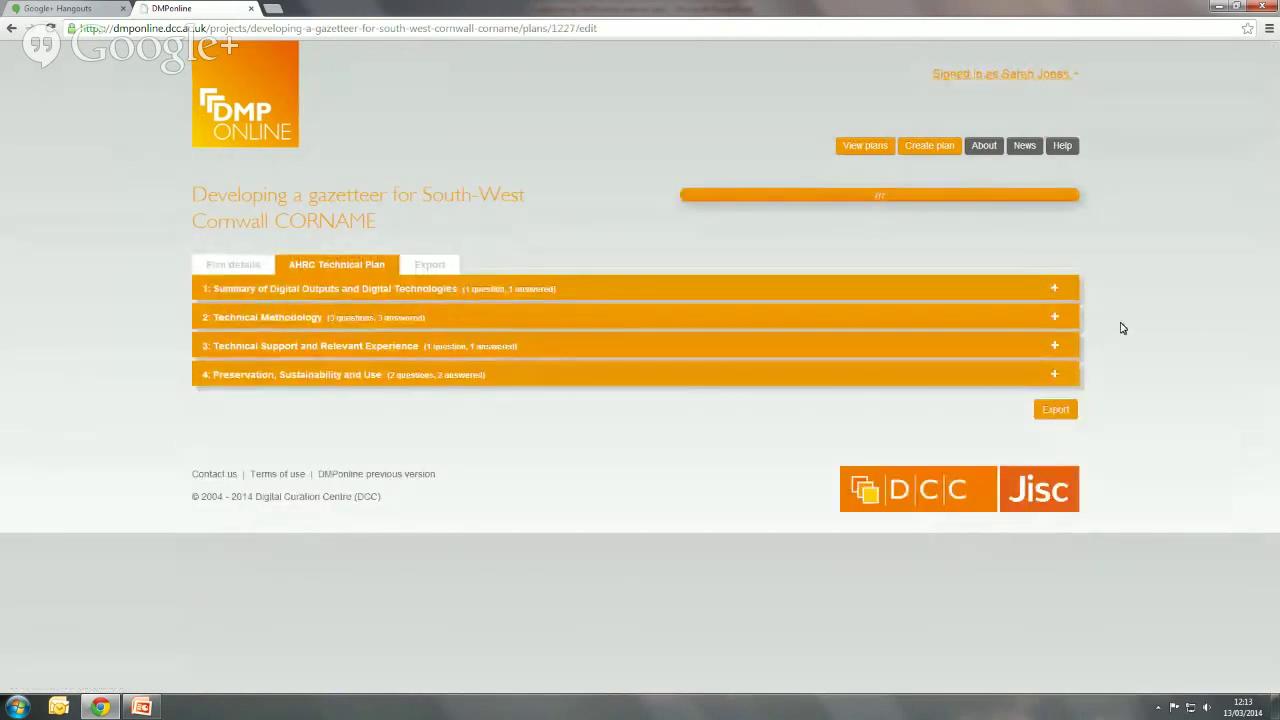
left_click(1055, 289)
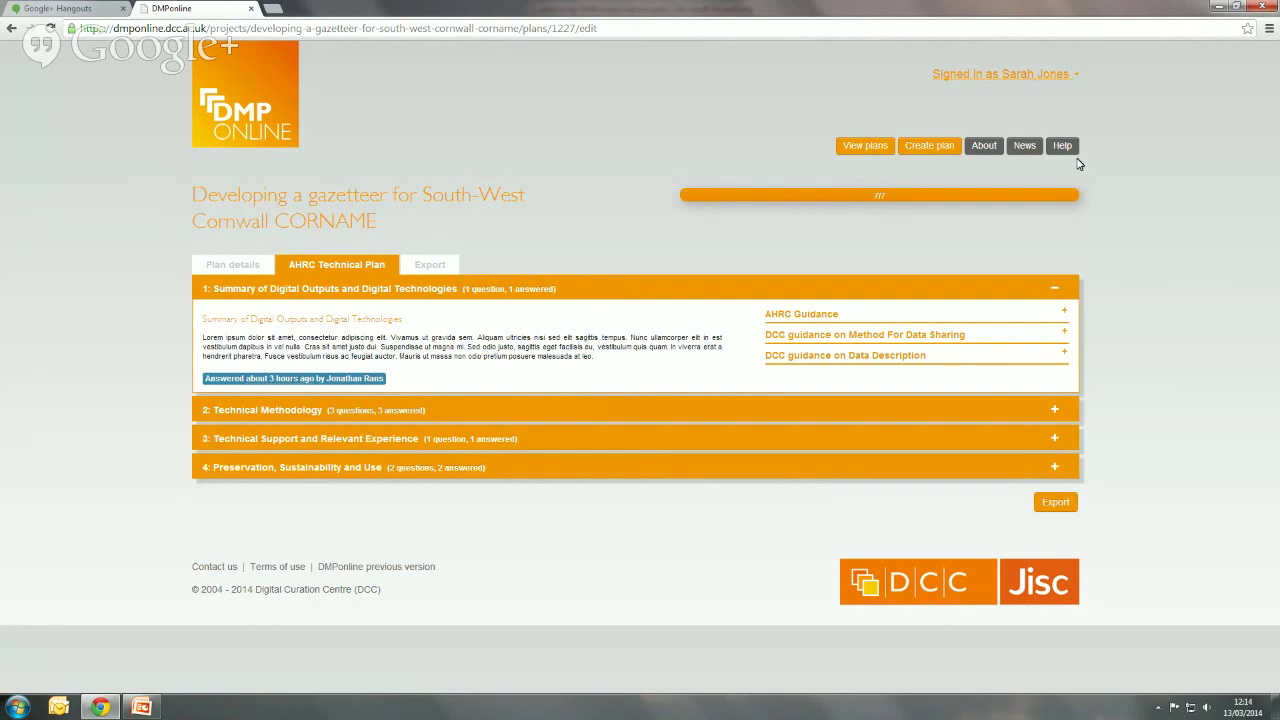
- Play the Customising-DMPonline-webinar deck as a slide show from the first slide
left_click(155, 709)
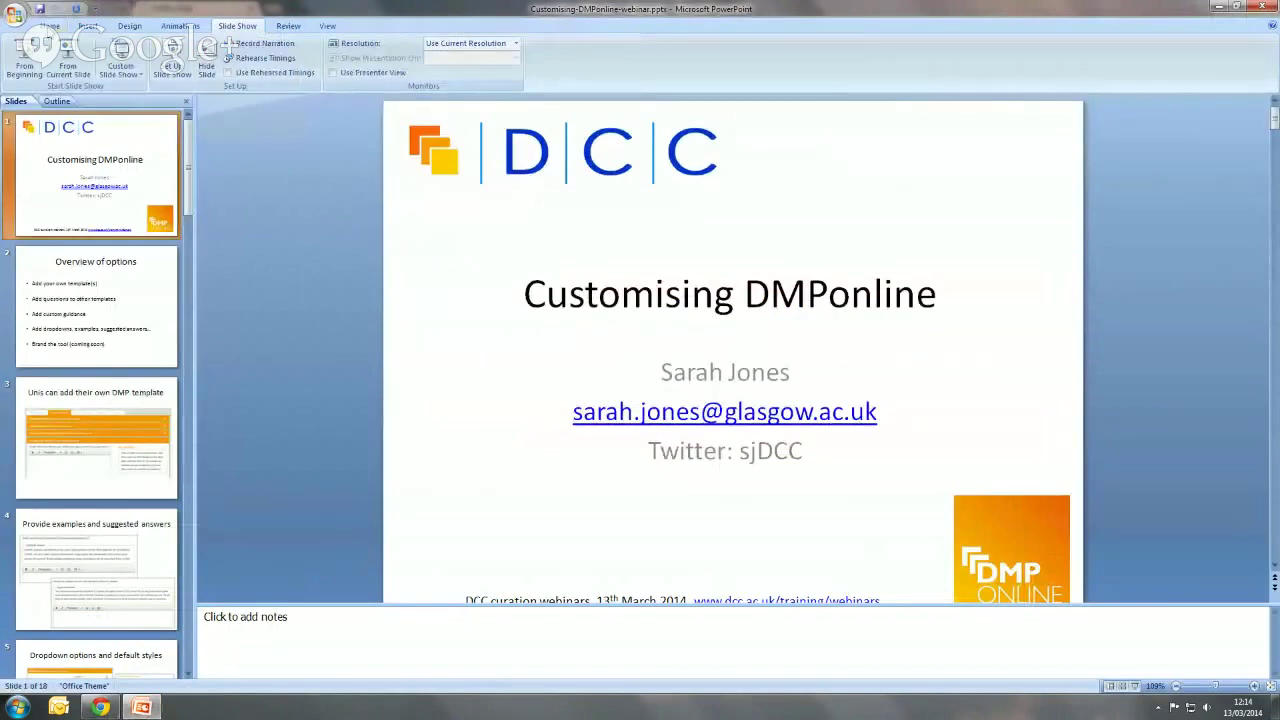
left_click(50, 27)
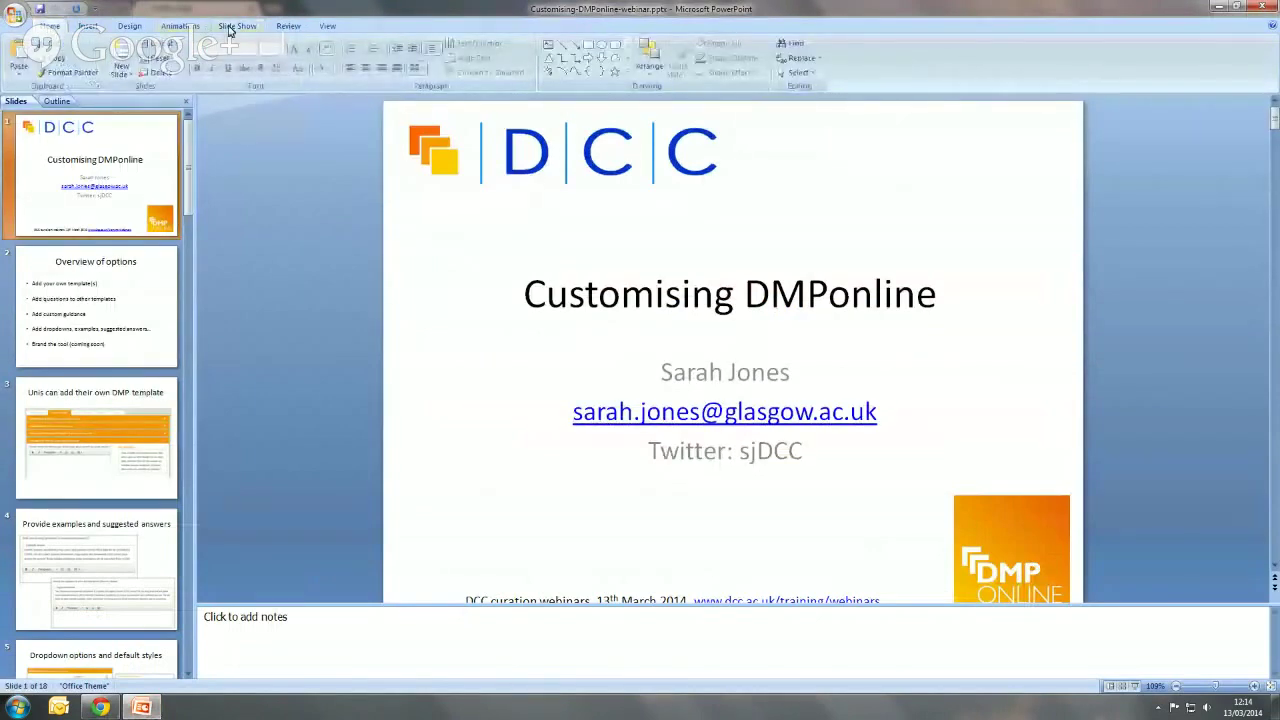
left_click(236, 26)
left_click(22, 55)
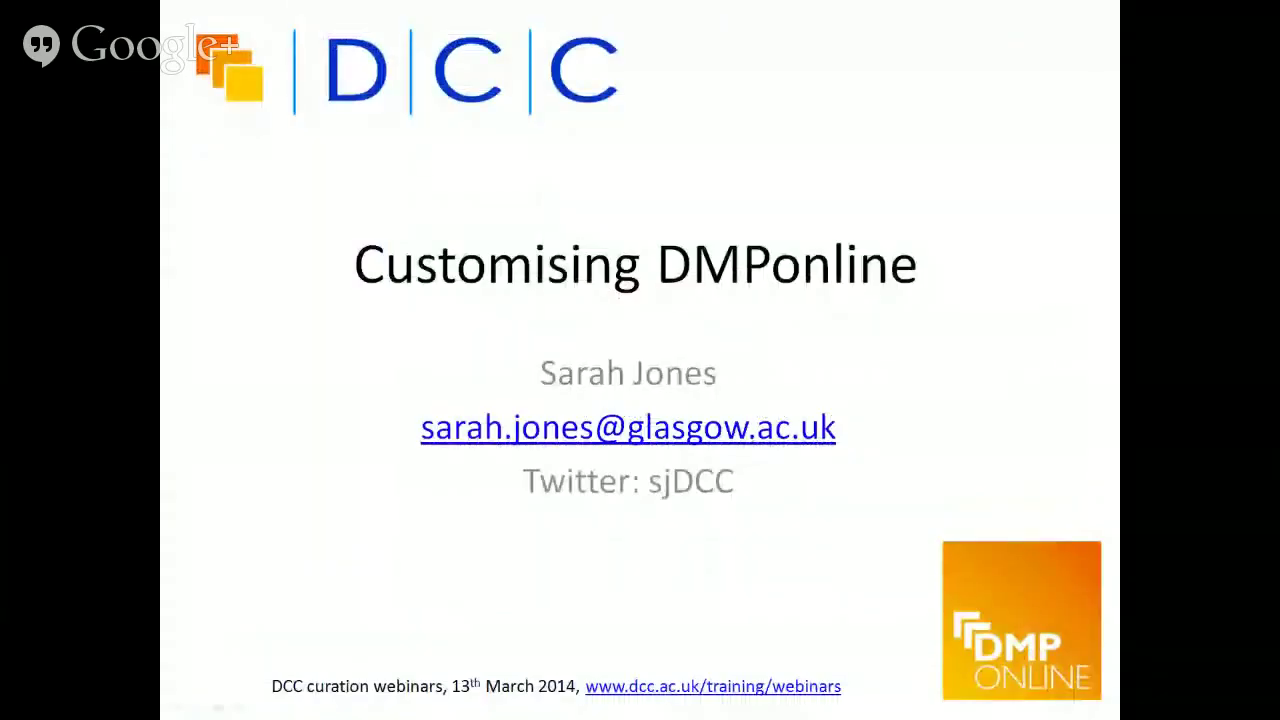
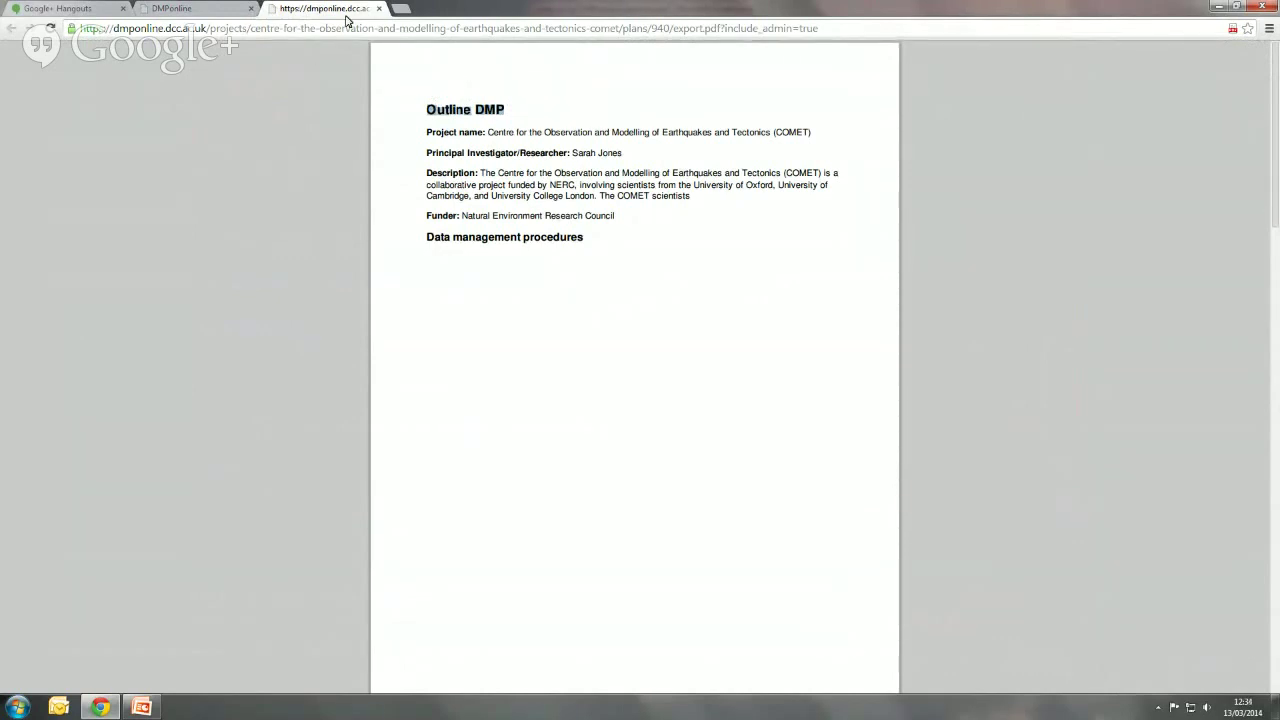
- Close the PDF export tab to return to the COMET plan's Export options page
left_click(380, 9)
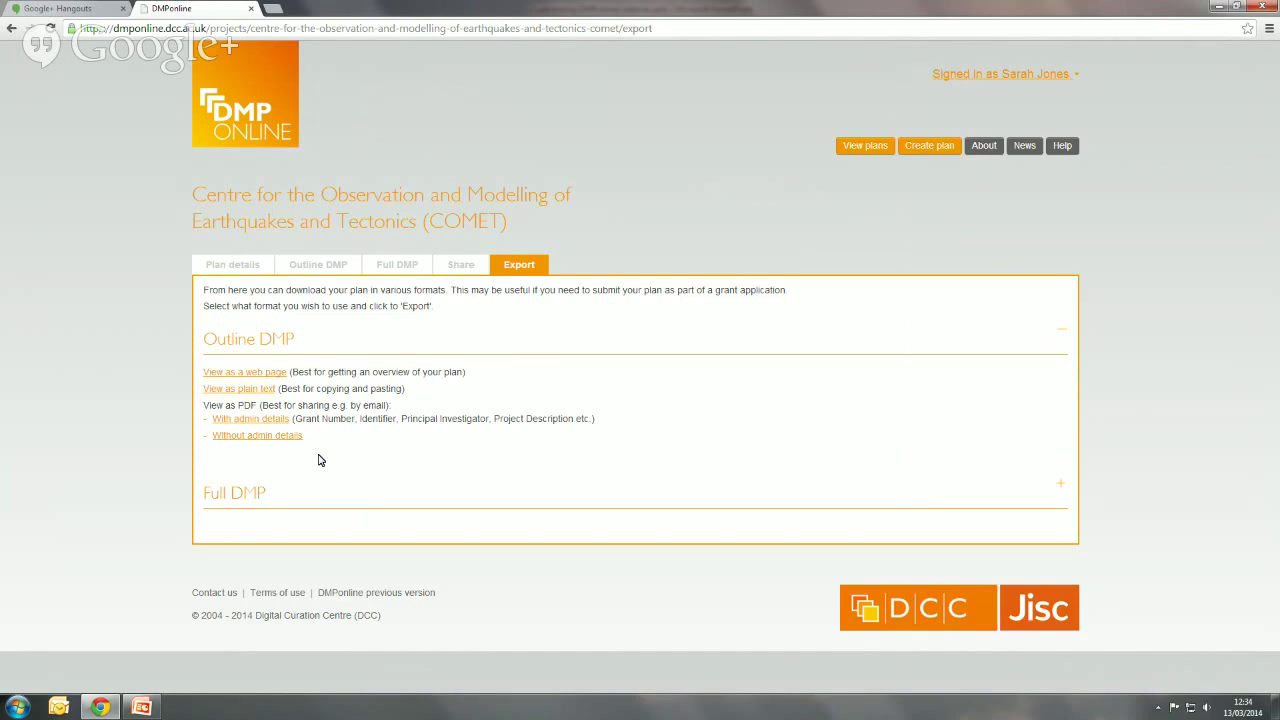
mouse_move(156, 708)
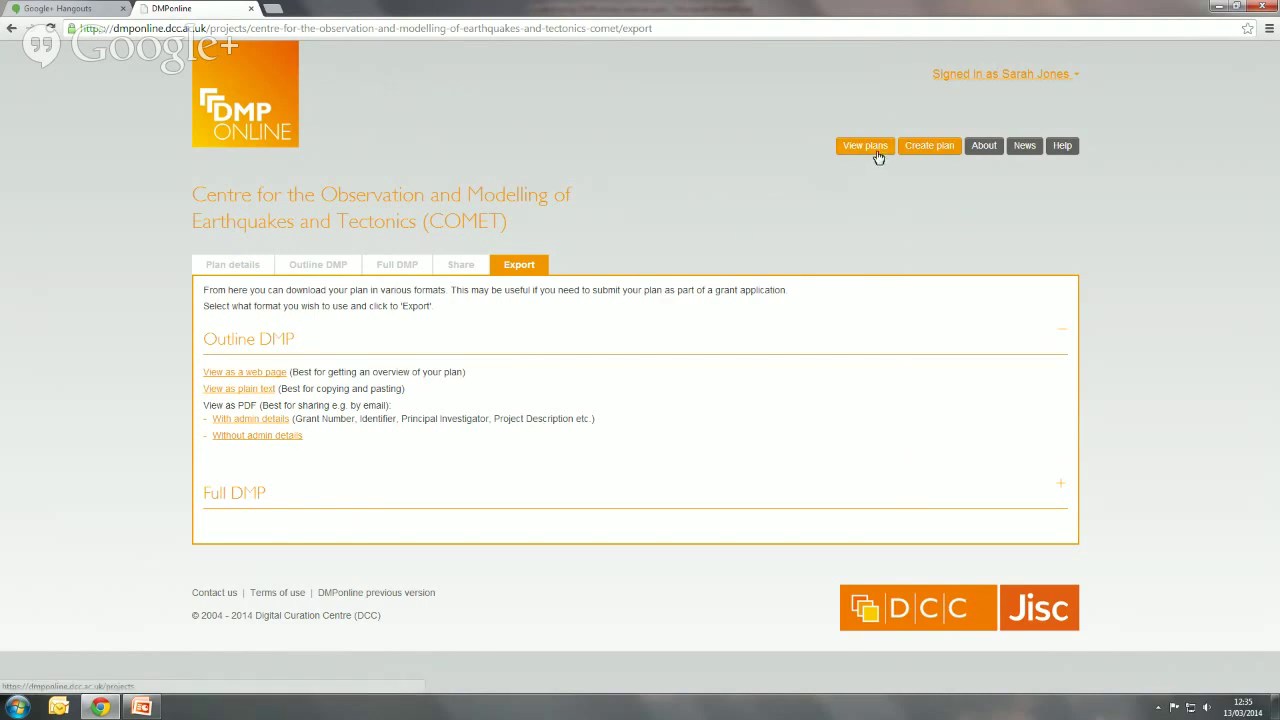
- Create a plan with funder 'Not applicable' and organisation Landcare Research - Manaaki Whenua, then confirm it
left_click(937, 149)
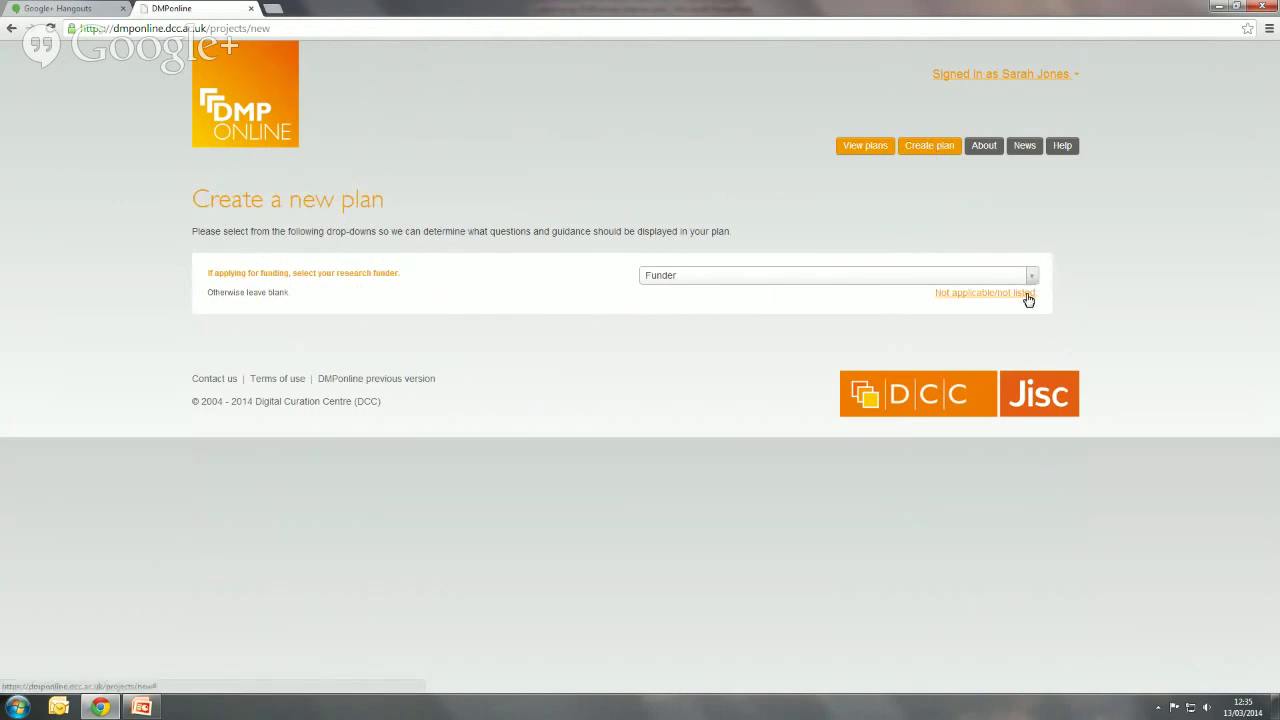
left_click(1028, 294)
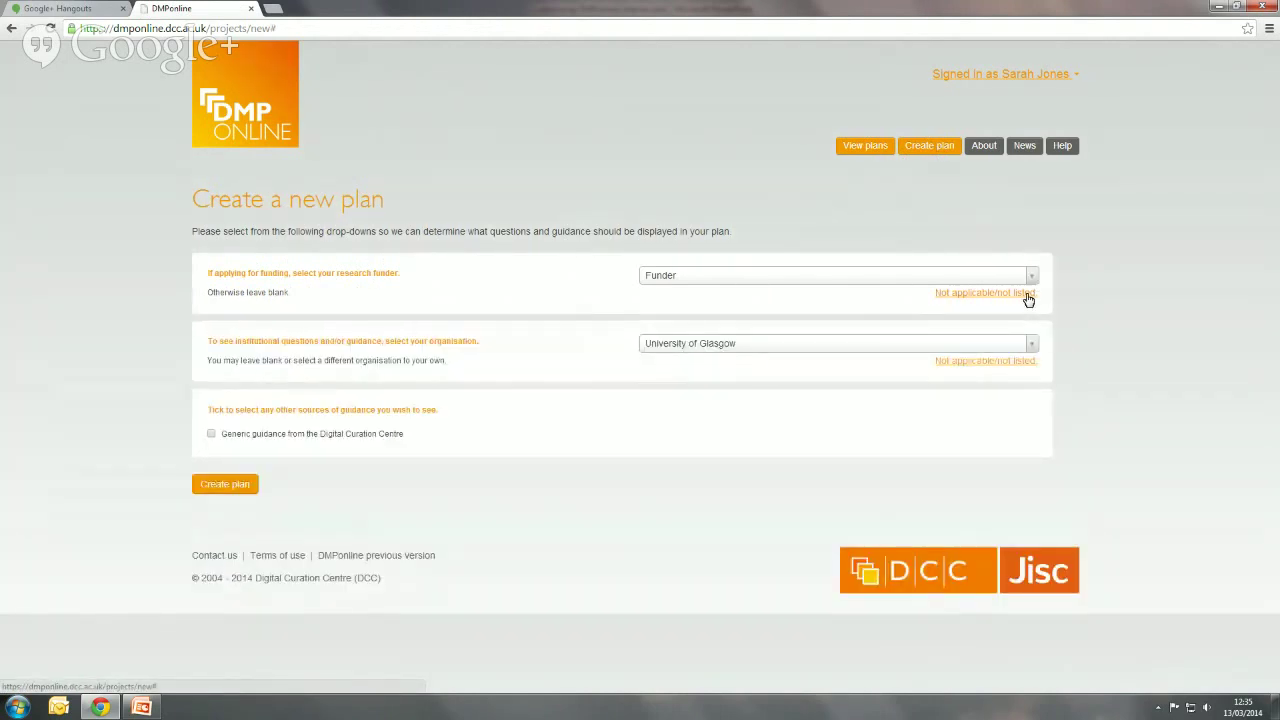
left_click(910, 345)
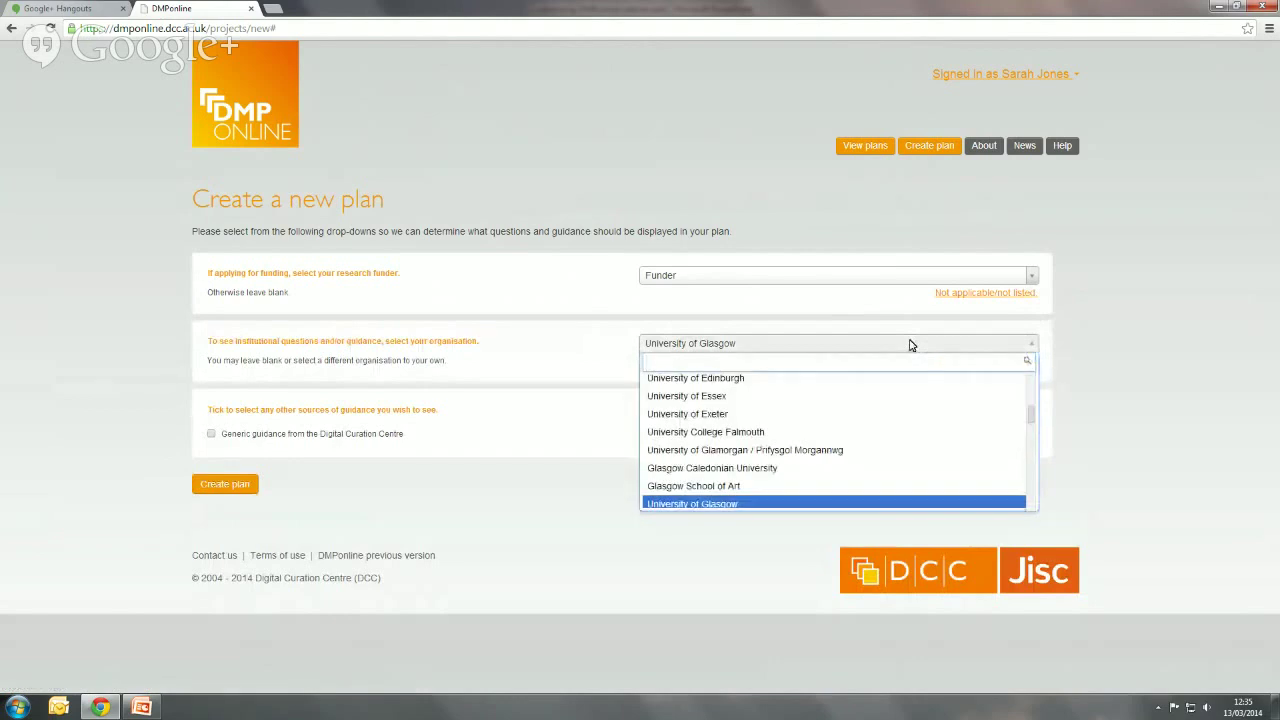
type("landcare")
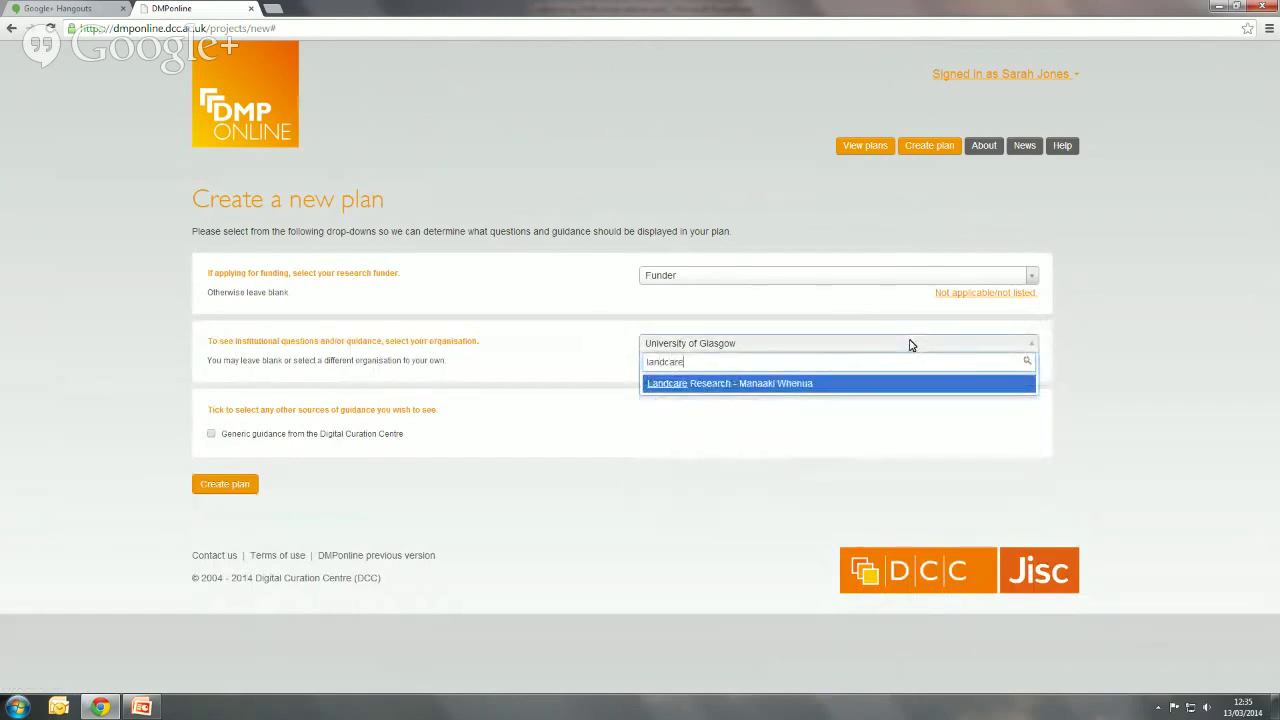
left_click(800, 385)
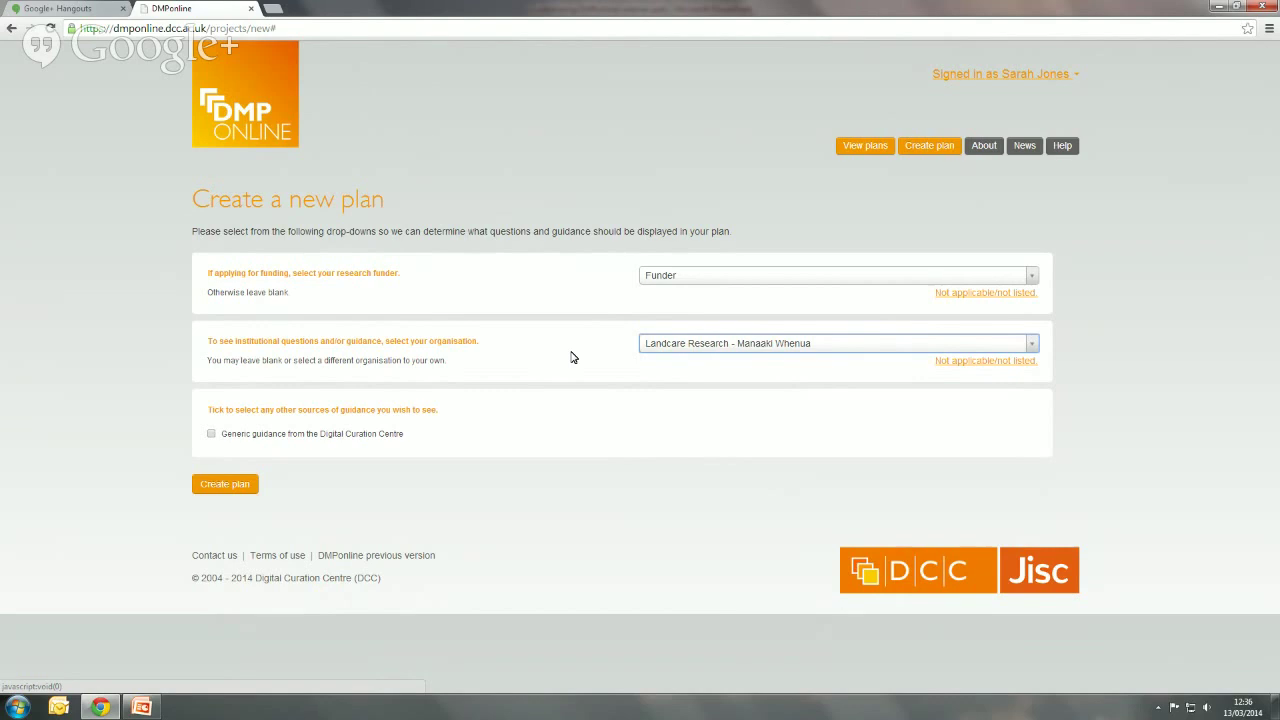
left_click(248, 486)
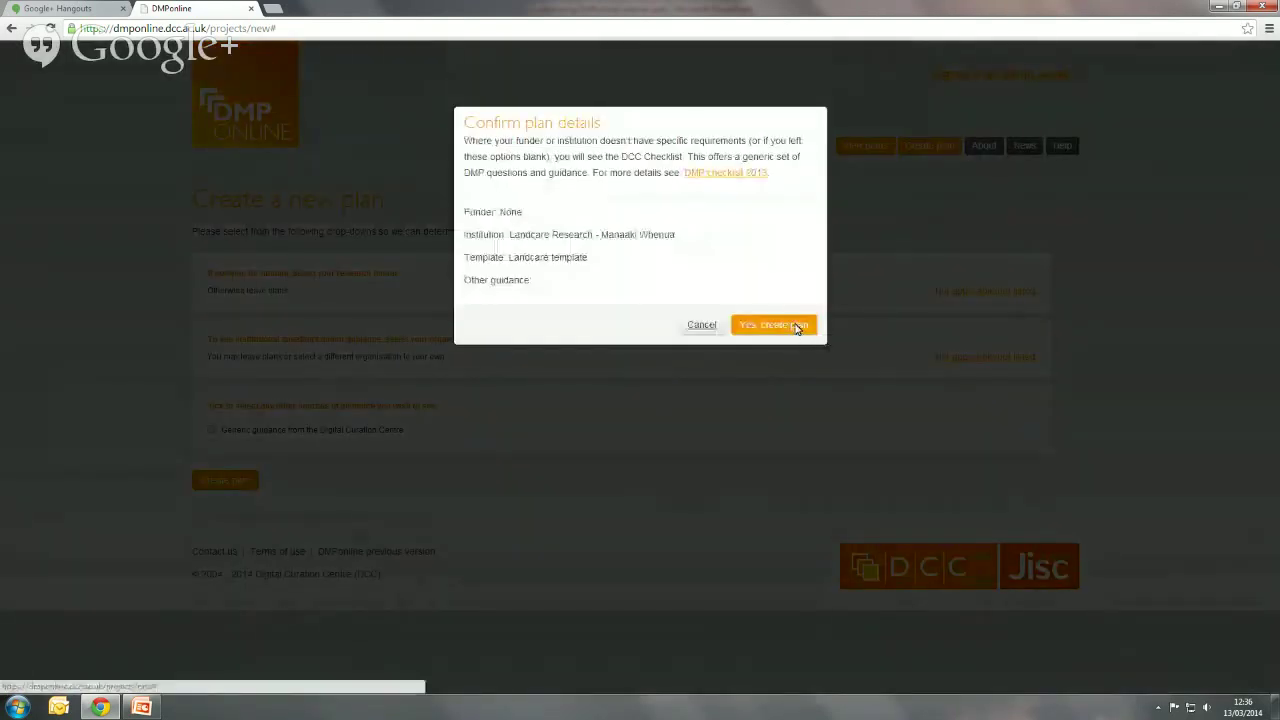
left_click(797, 326)
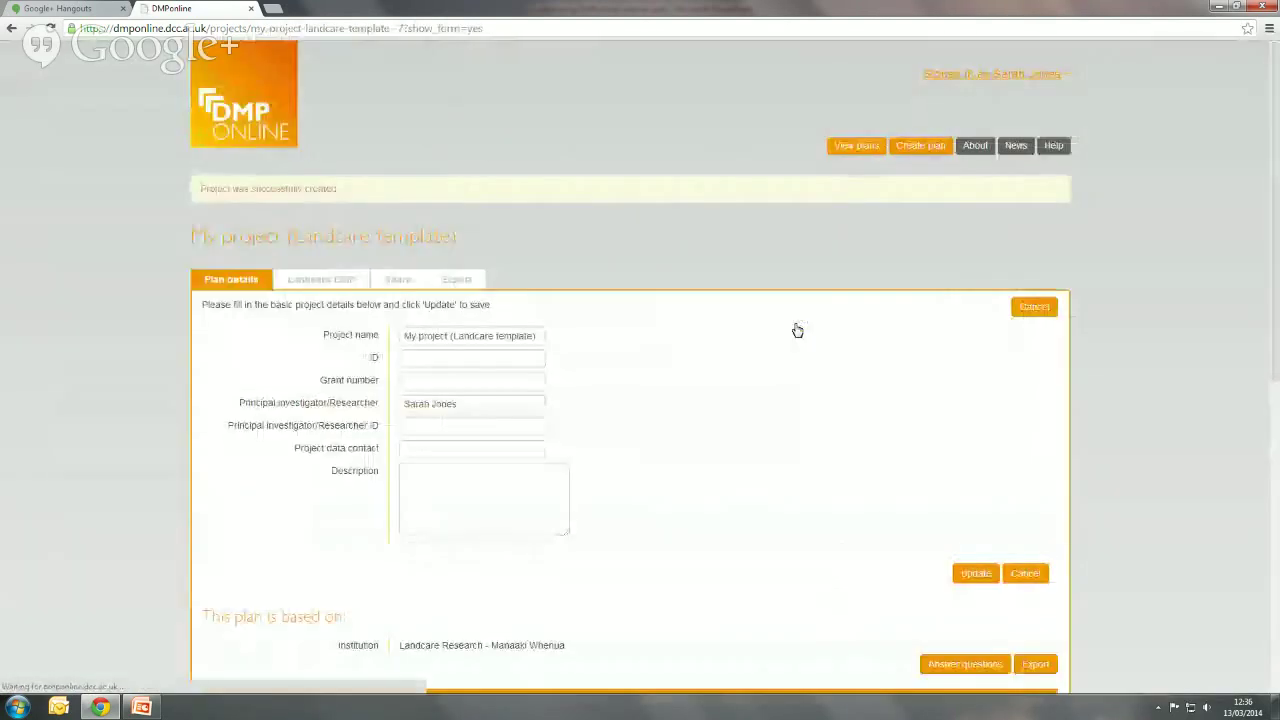
- Show the Landcare DMP questions for the new 'My project (Landcare template)' plan
left_click(325, 285)
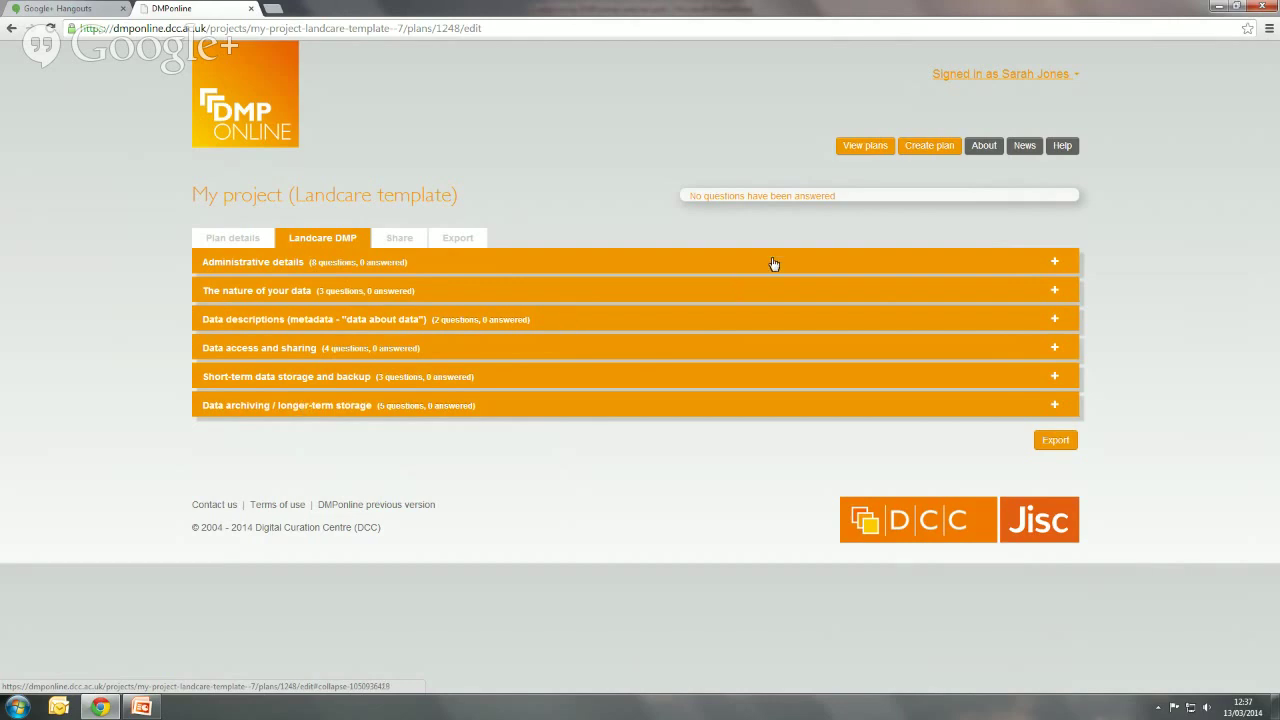
- Look at the organisation's admin area, then open Edit profile from the account menu
left_click(1075, 78)
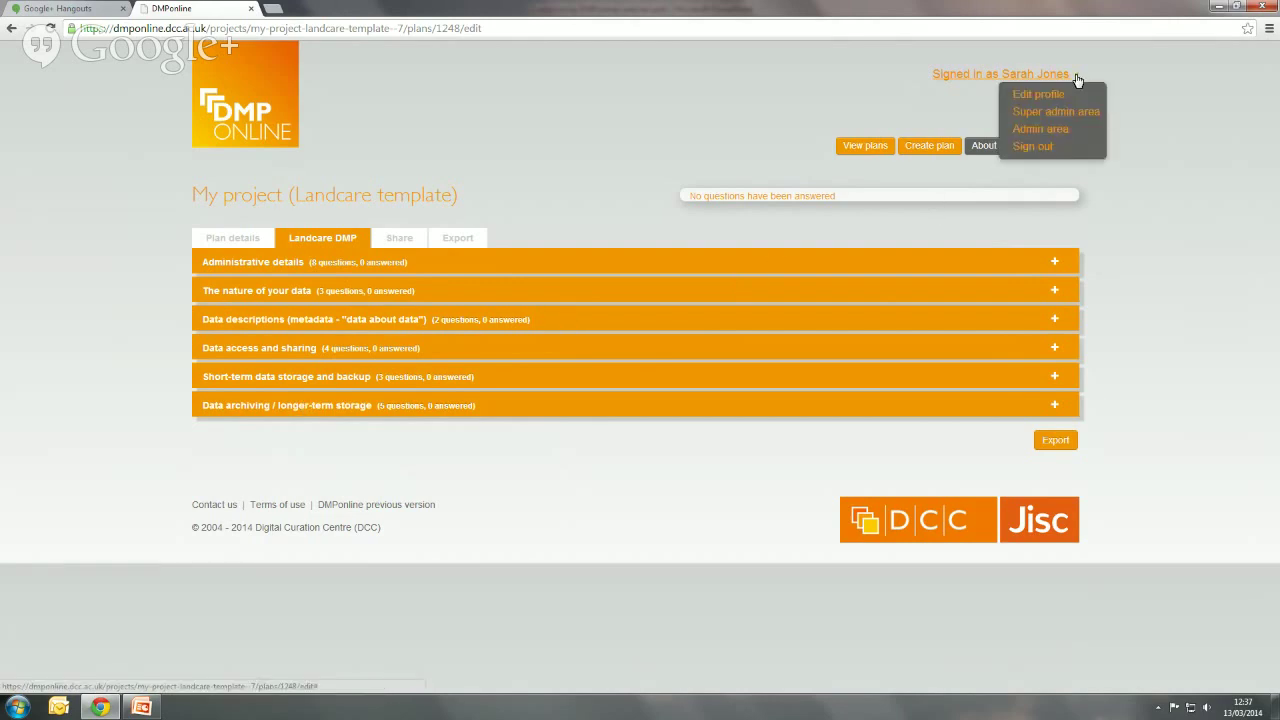
left_click(1065, 133)
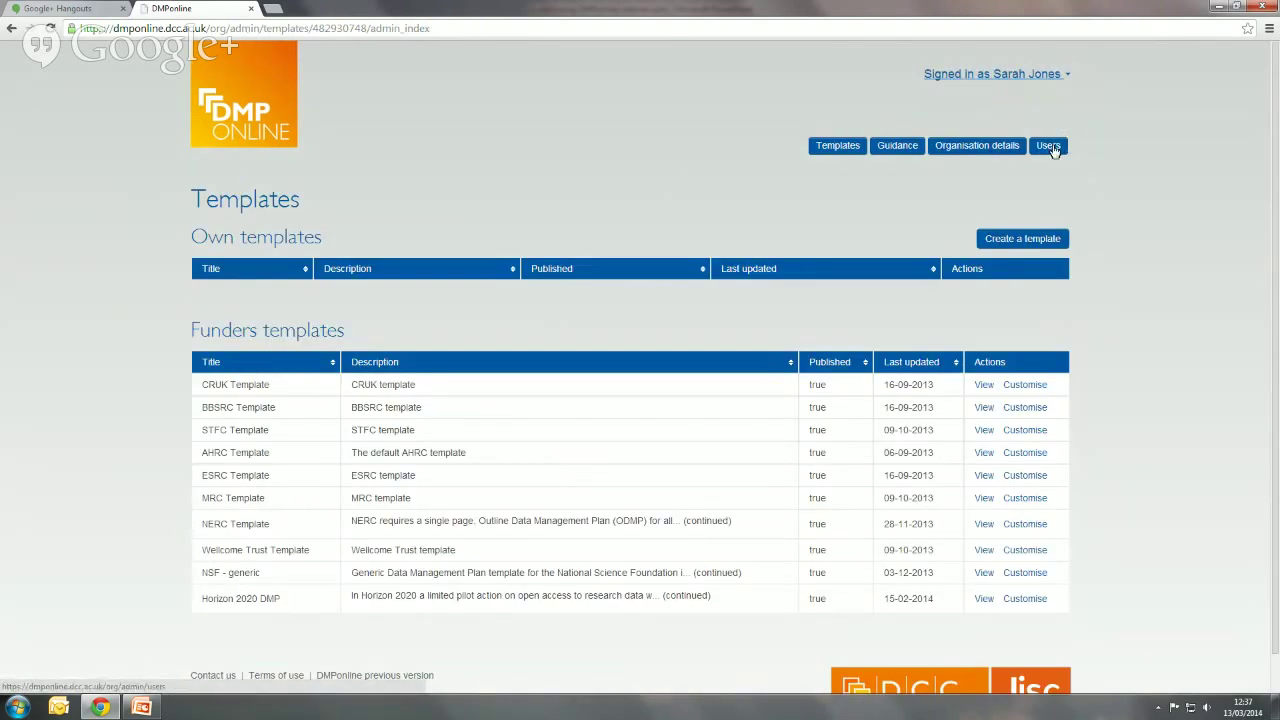
left_click(1067, 79)
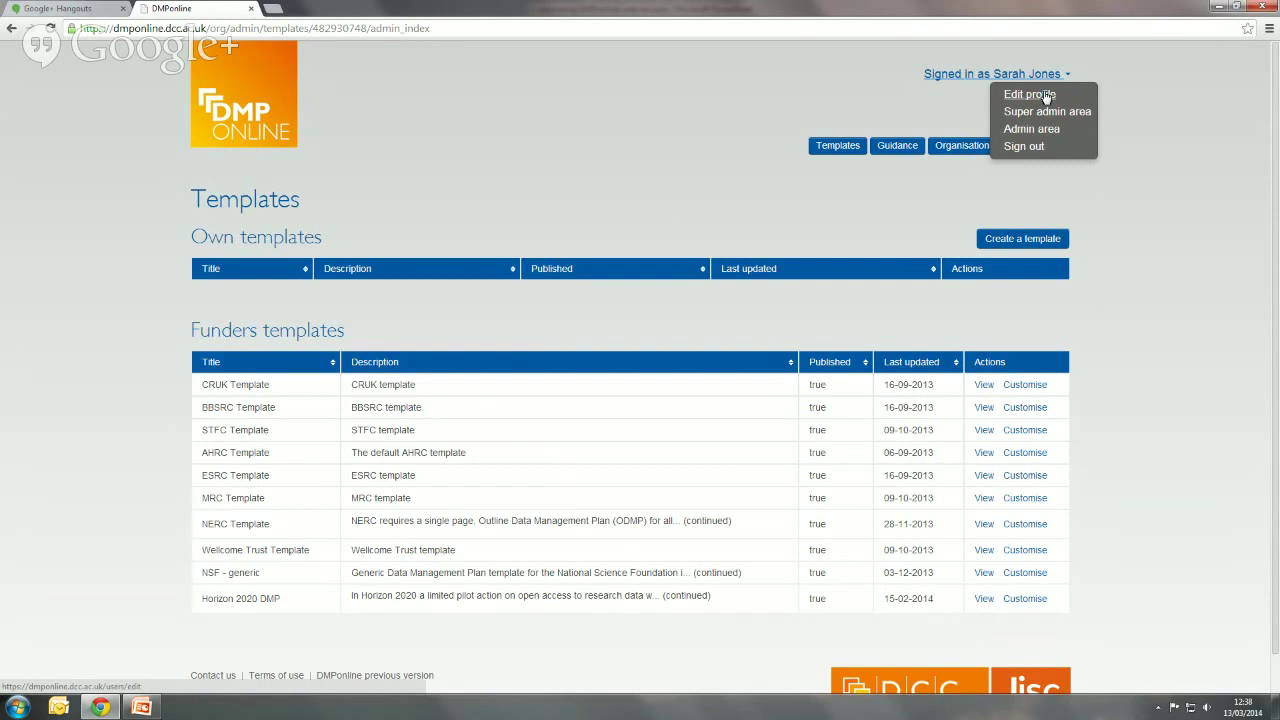
left_click(1046, 96)
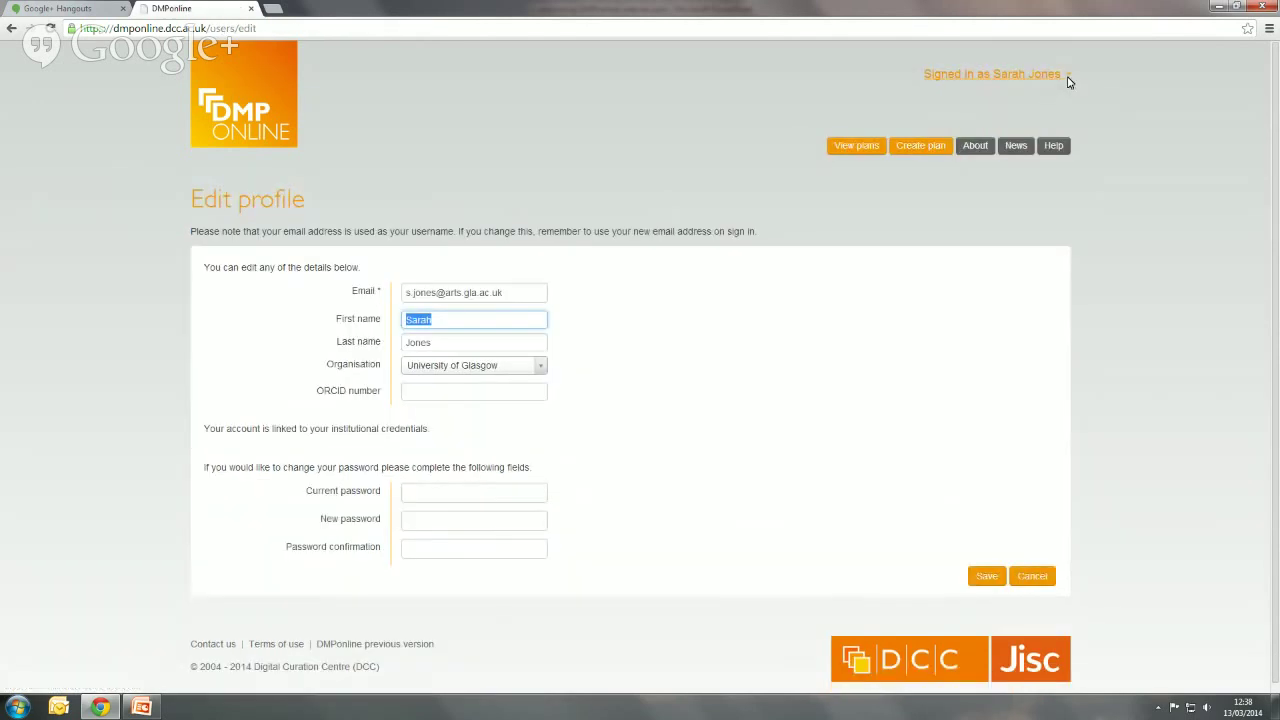
- Dismiss the account menu and go back to My plans using the DMP Online logo
left_click(1068, 79)
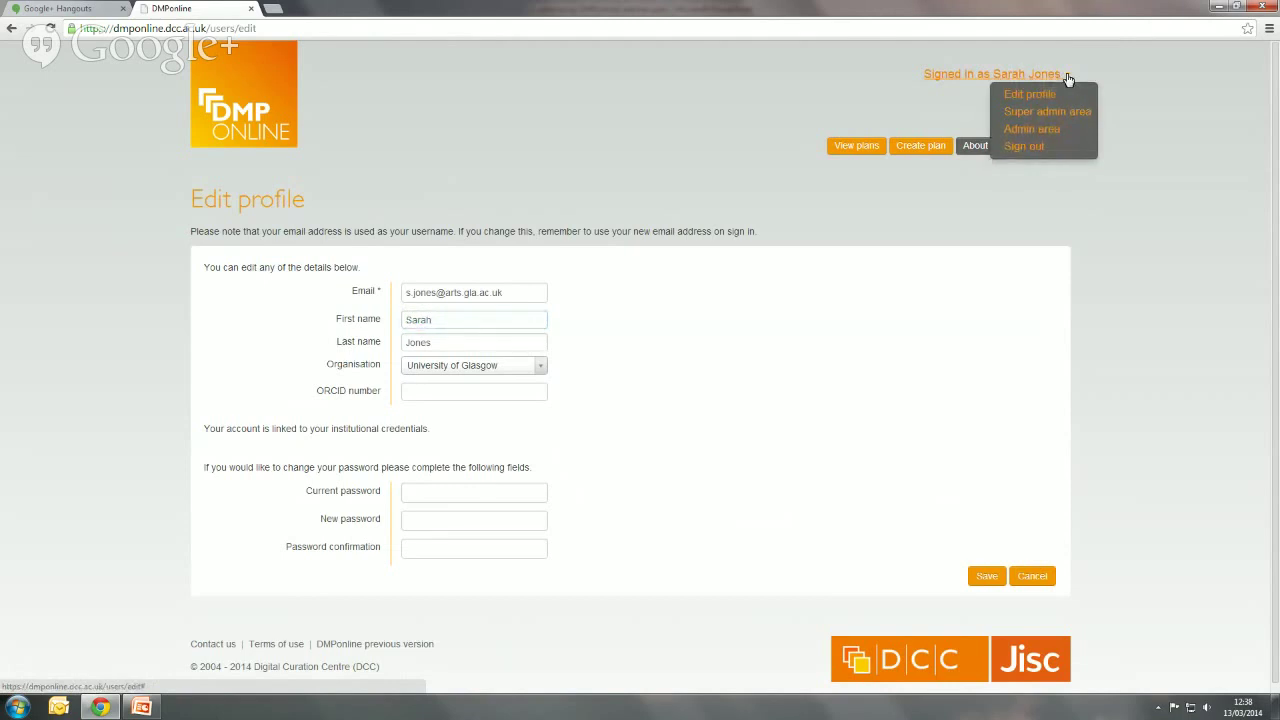
left_click(907, 192)
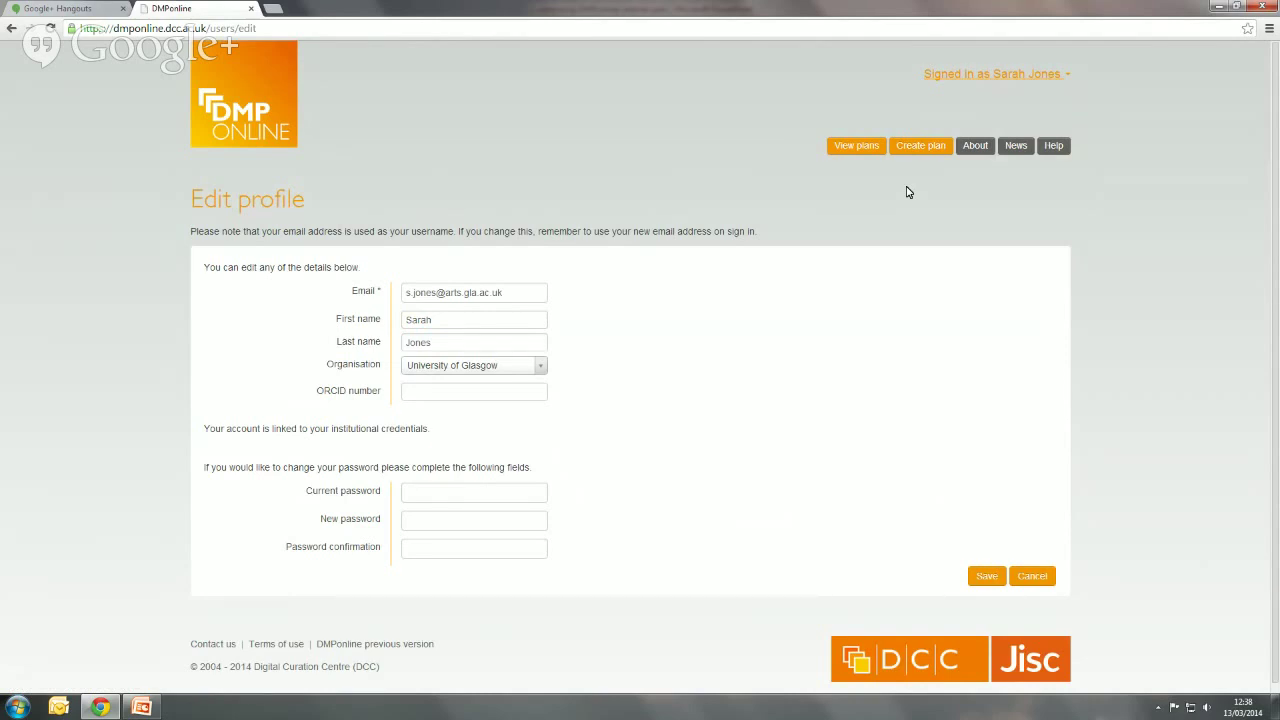
left_click(281, 129)
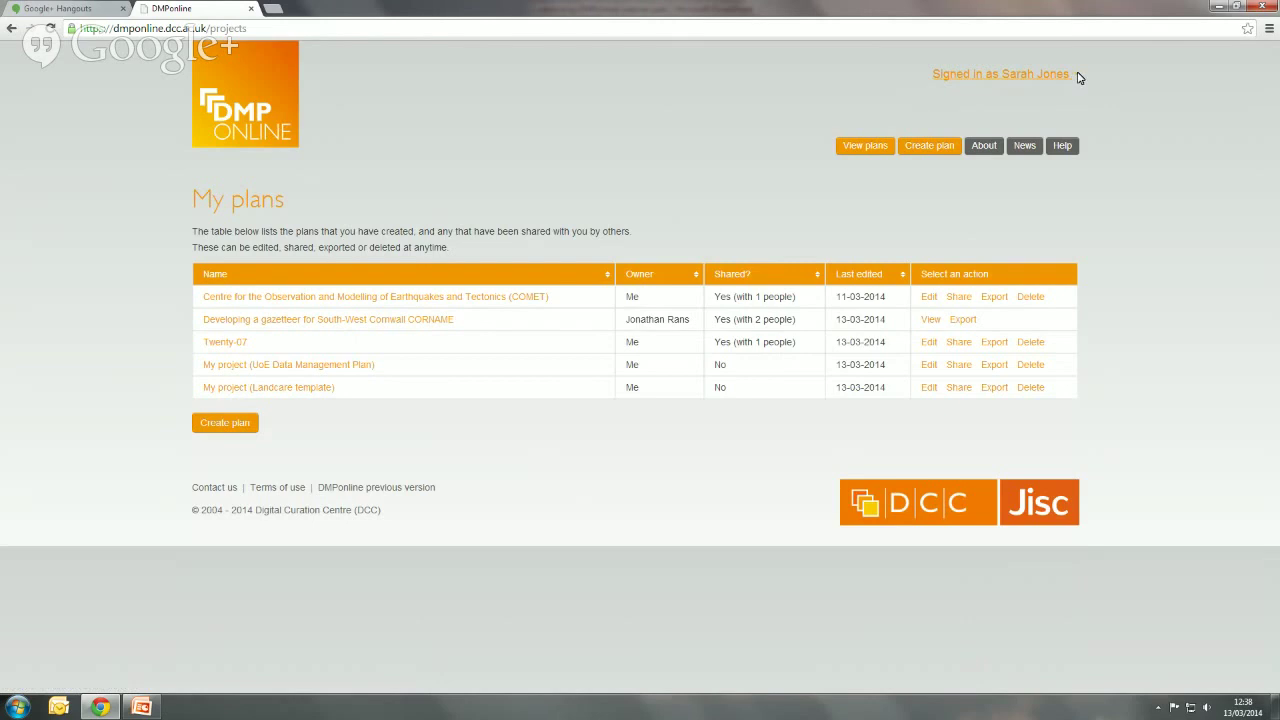
left_click(1077, 76)
- Sign out of DMPonline from the account menu
left_click(1048, 146)
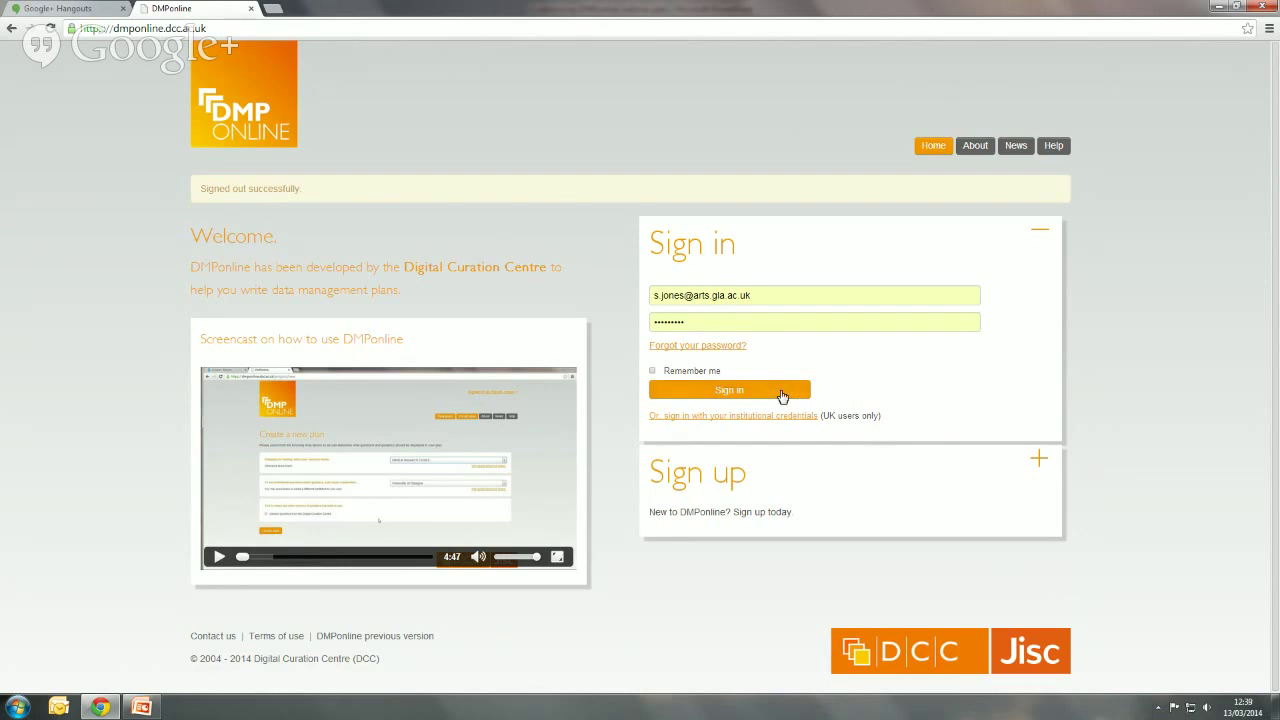
- Sign back in to DMPonline and land on the My plans list of five plans
left_click(781, 393)
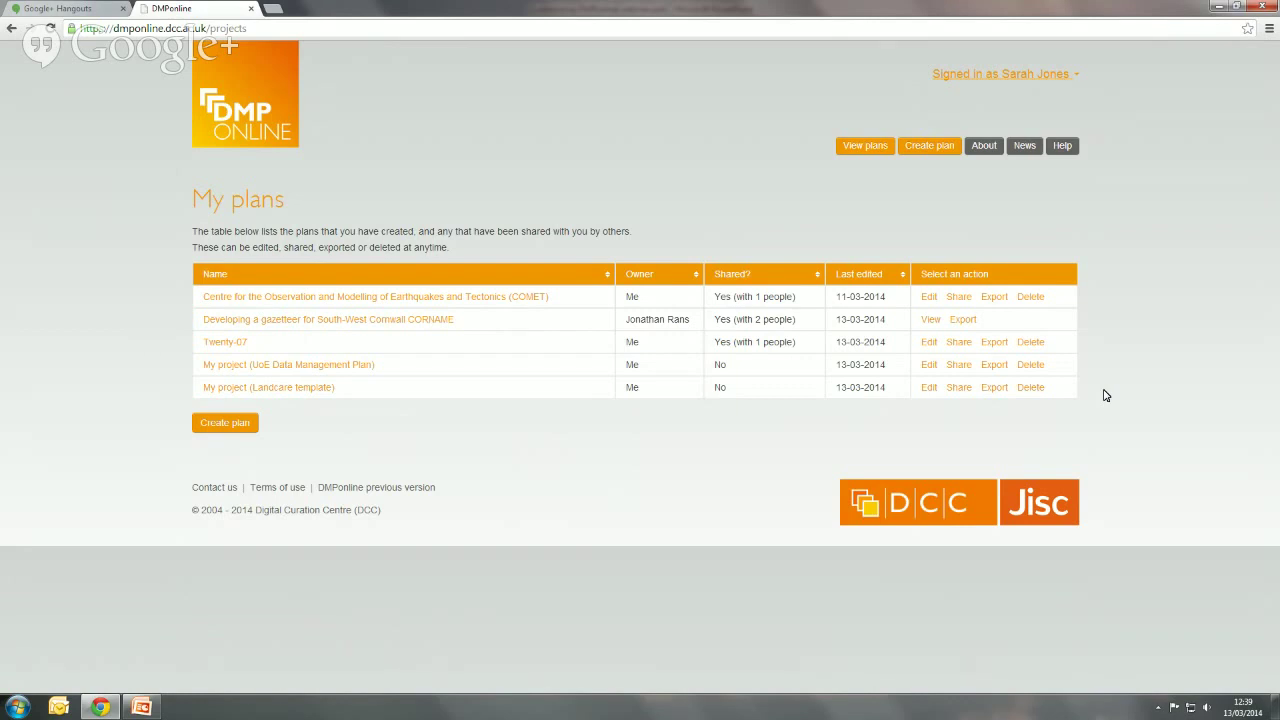
left_click(1078, 76)
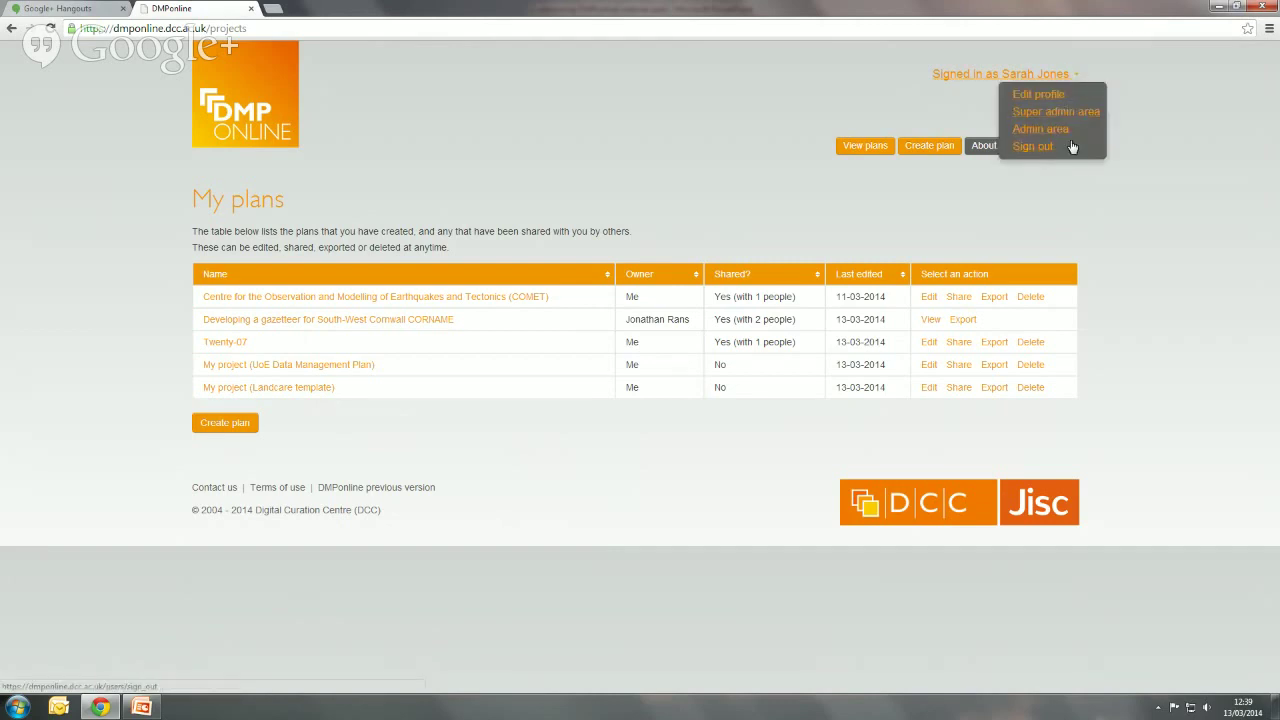
left_click(1205, 310)
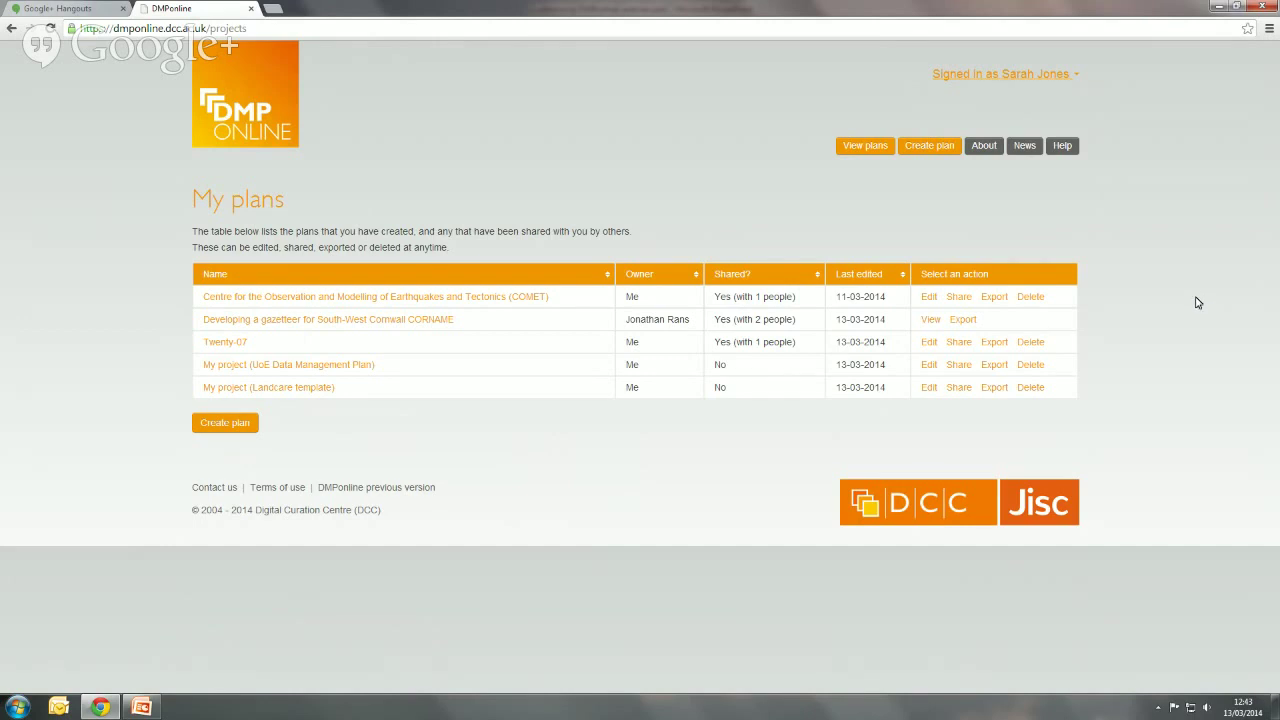
- Start a new plan with funder 'Not applicable' and University of Edinburgh as organisation
left_click(940, 150)
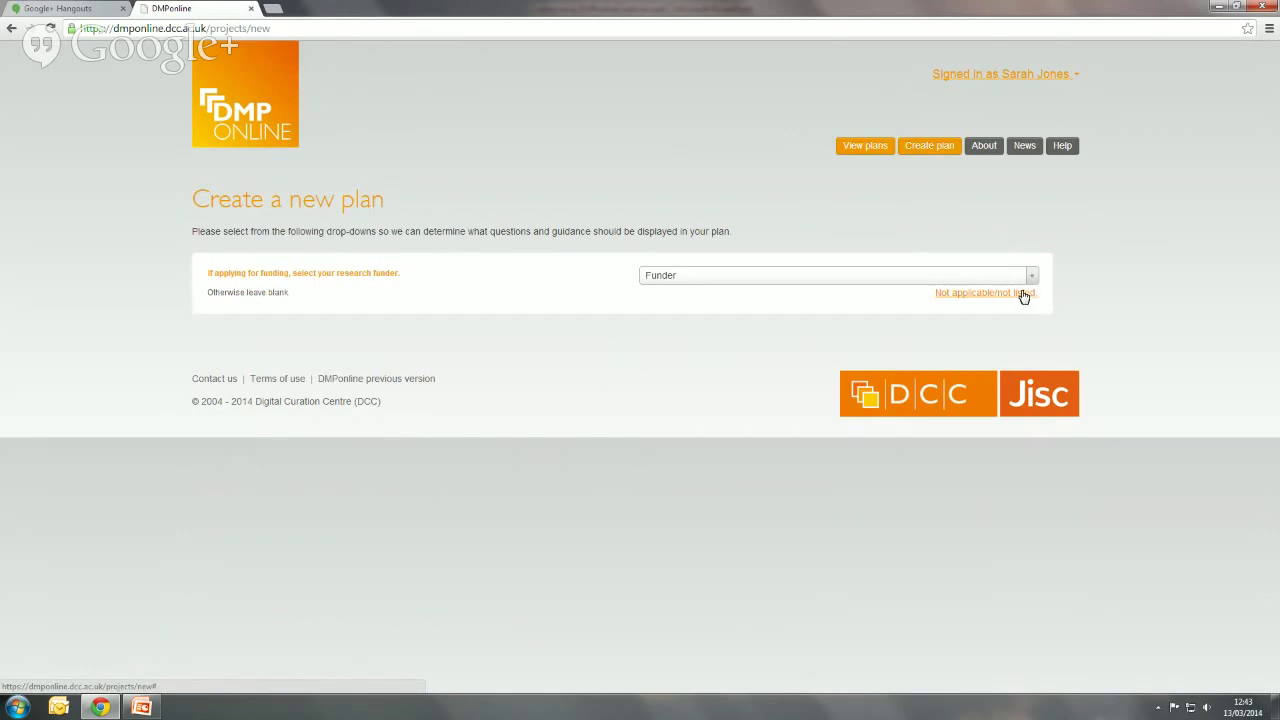
left_click(1024, 294)
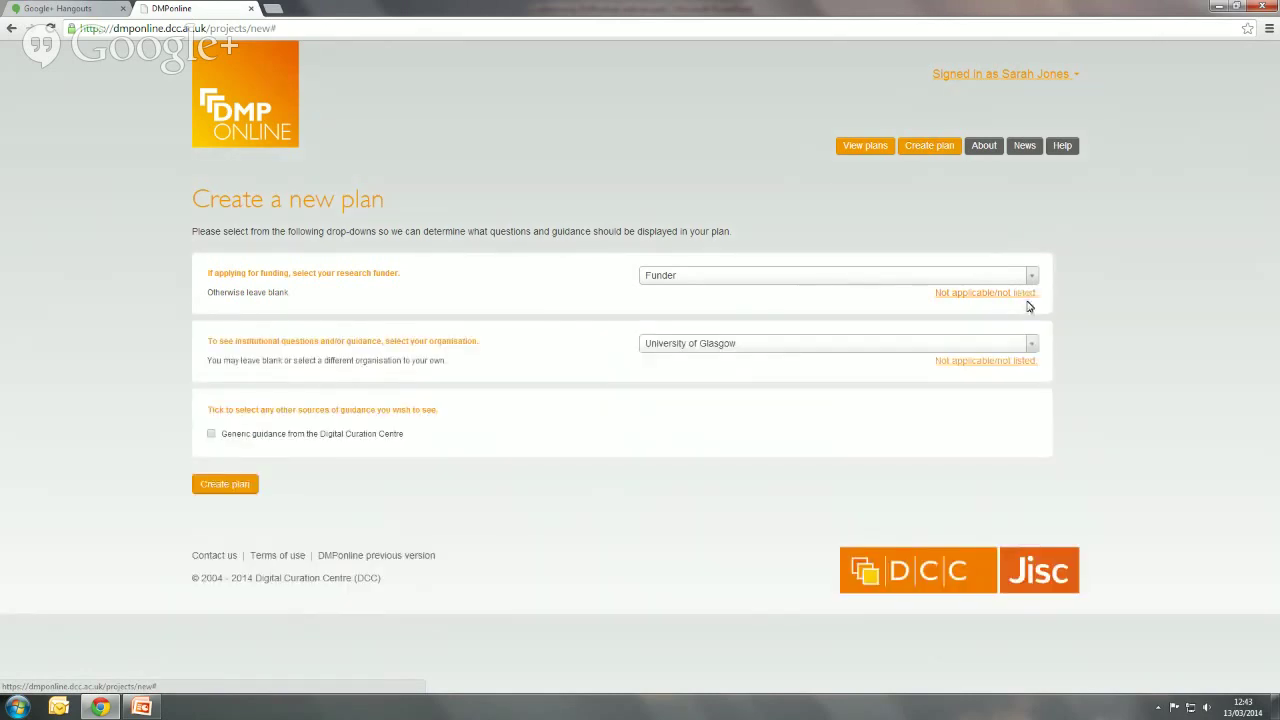
left_click(1030, 346)
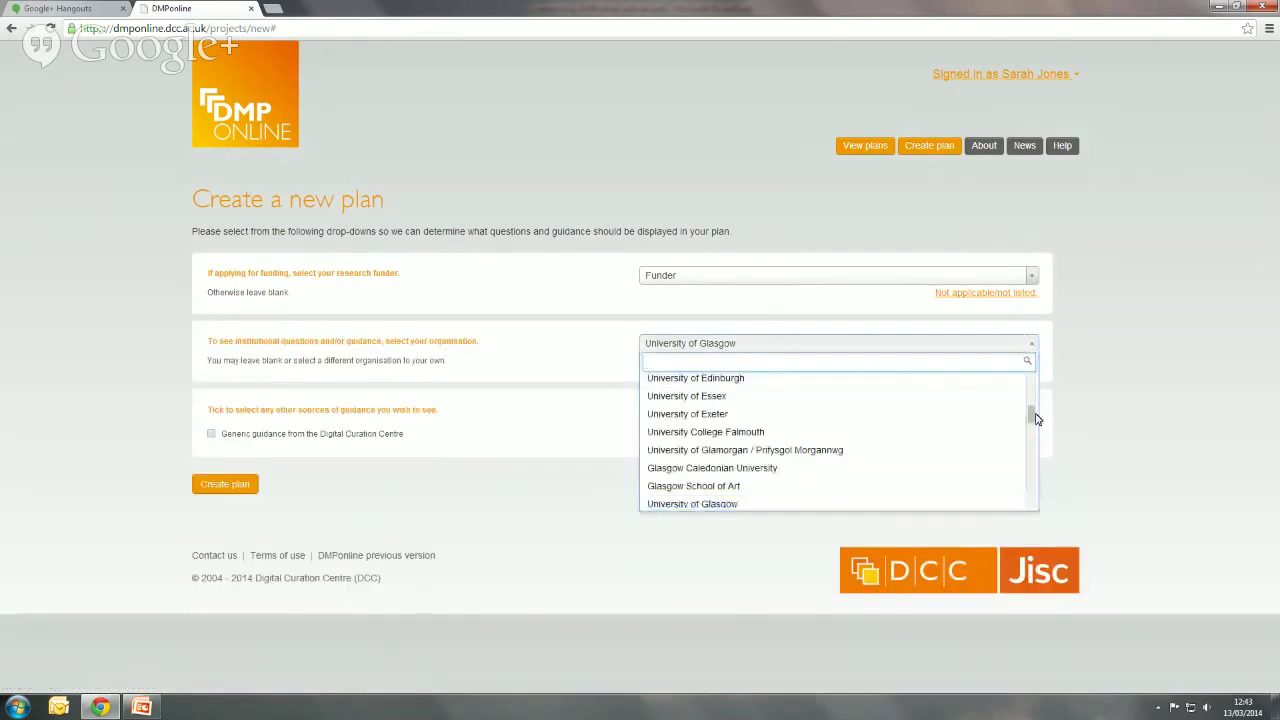
left_click_drag(1032, 414, 1036, 417)
left_click(984, 444)
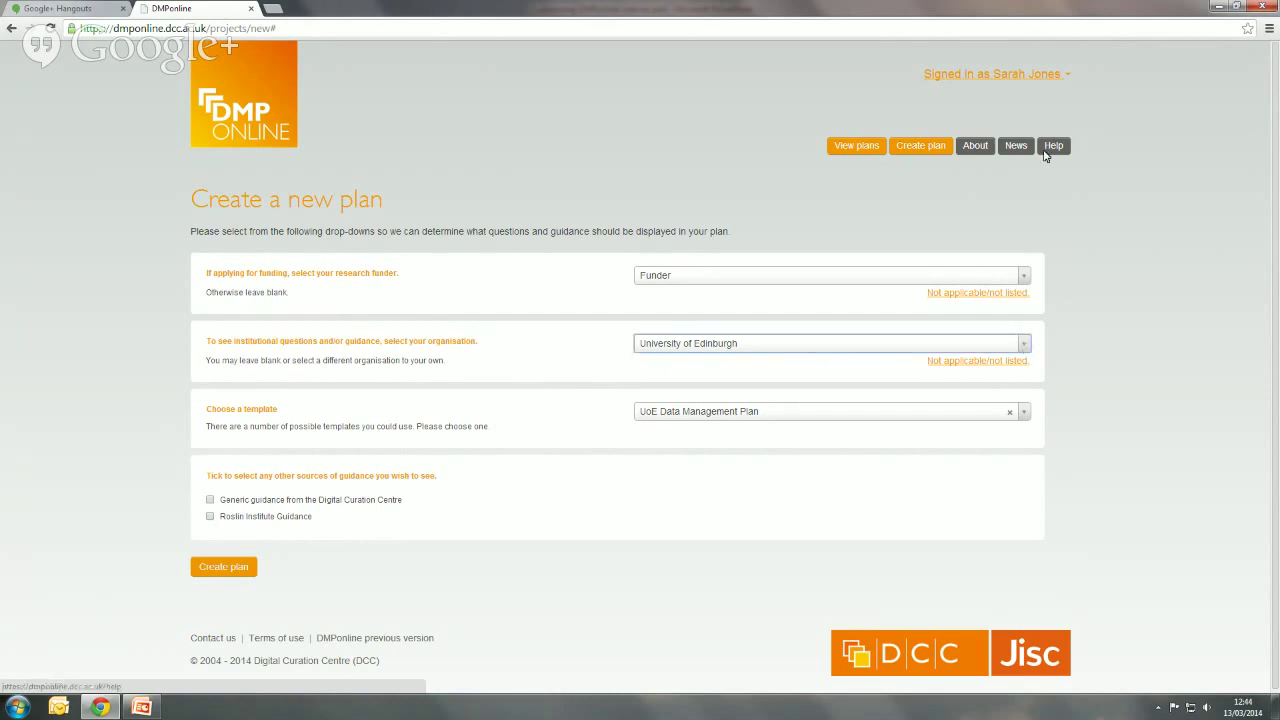
- Check the account menu, then open a new blank browser tab
left_click(1069, 78)
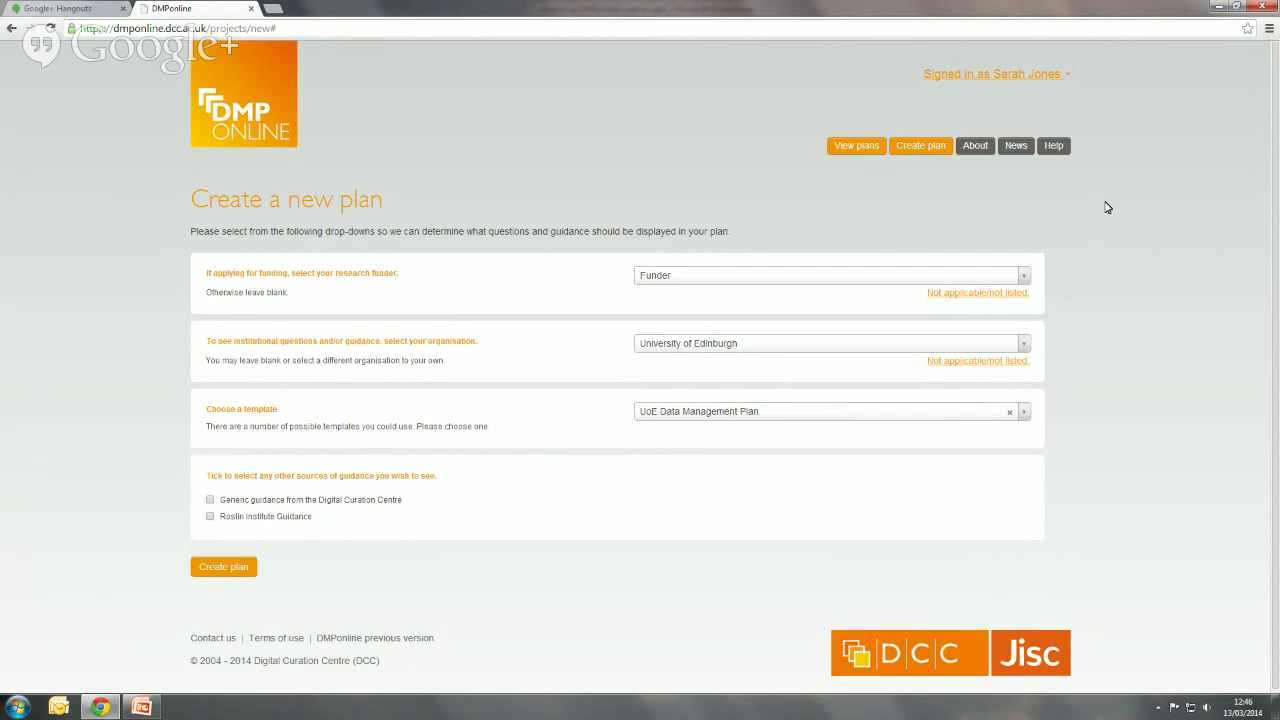
left_click(272, 9)
- Reach the GitHub home page through a web search for 'github'
type("g")
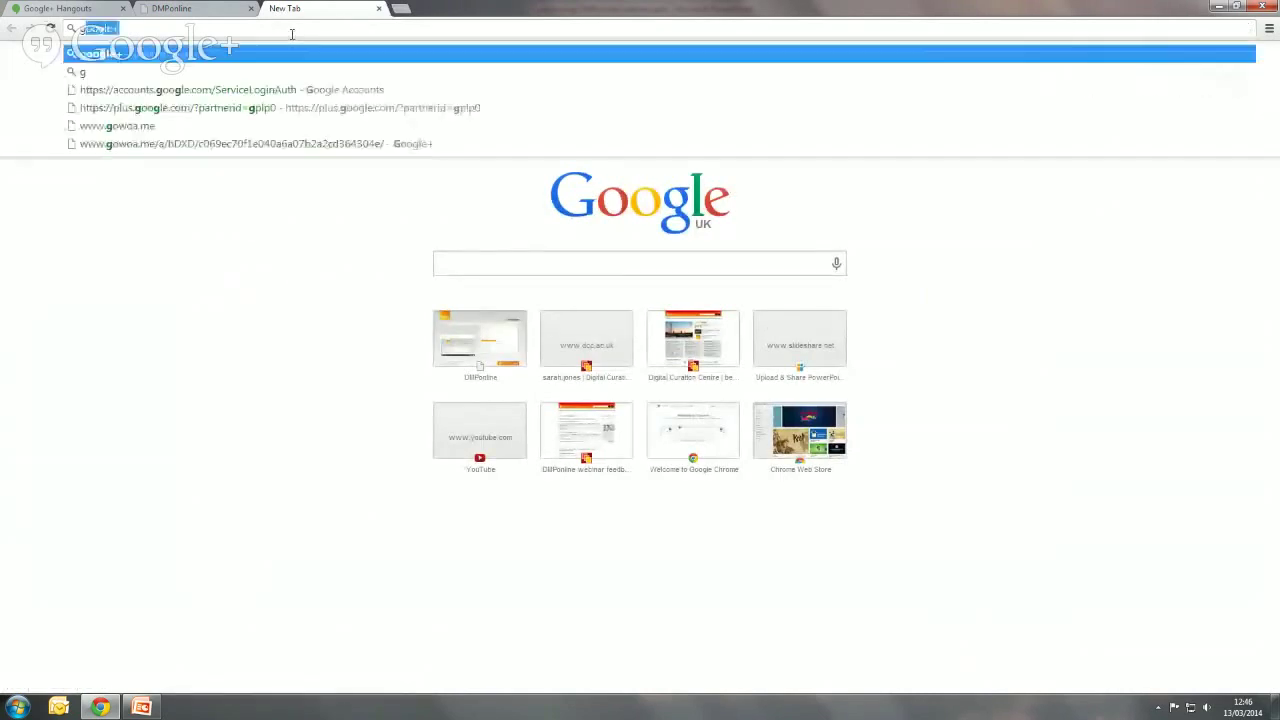
type("ithub")
key("Return")
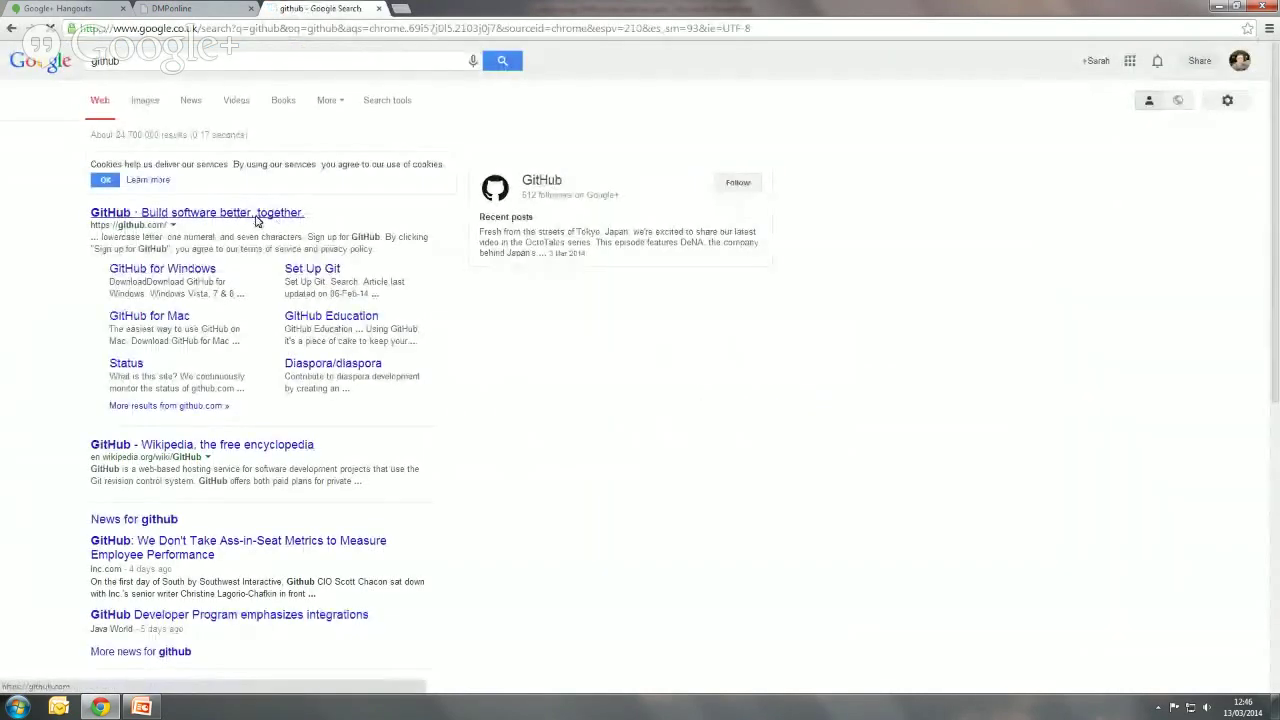
left_click(257, 213)
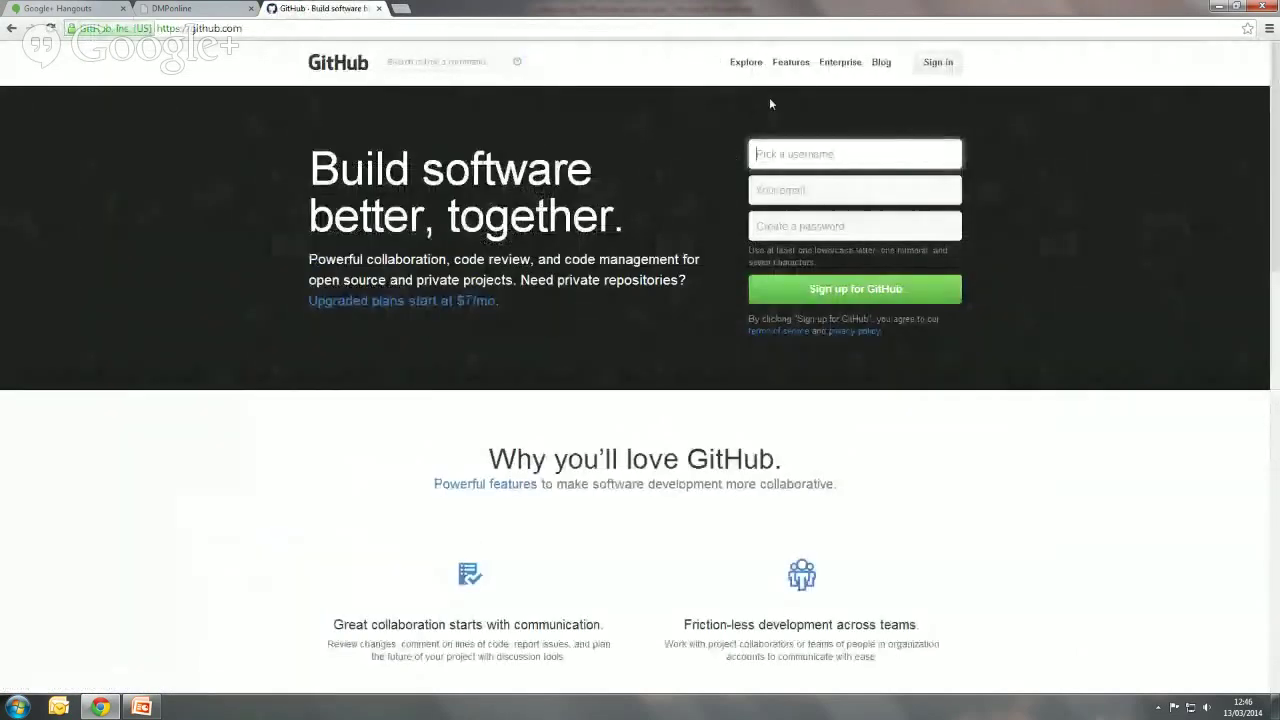
- Search GitHub for 'dmponline' and open the DigitalCurationCentre/DMPOnline repository
left_click(479, 60)
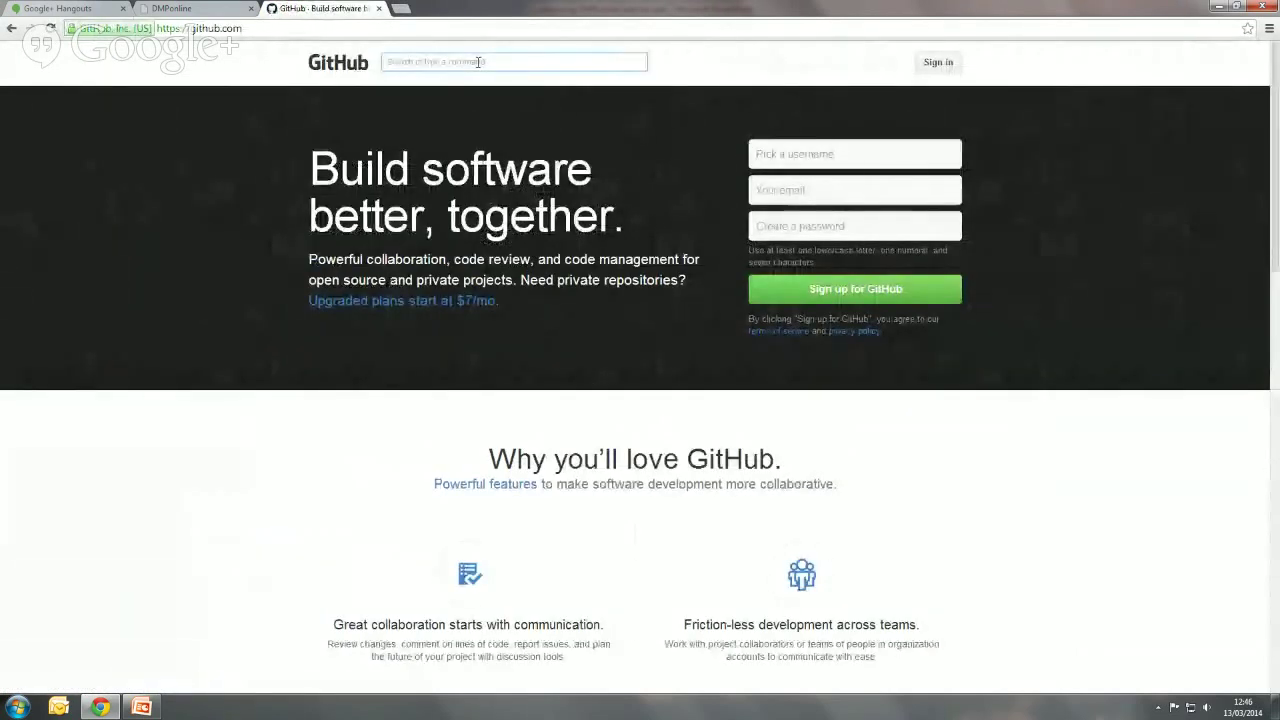
type("dmponline")
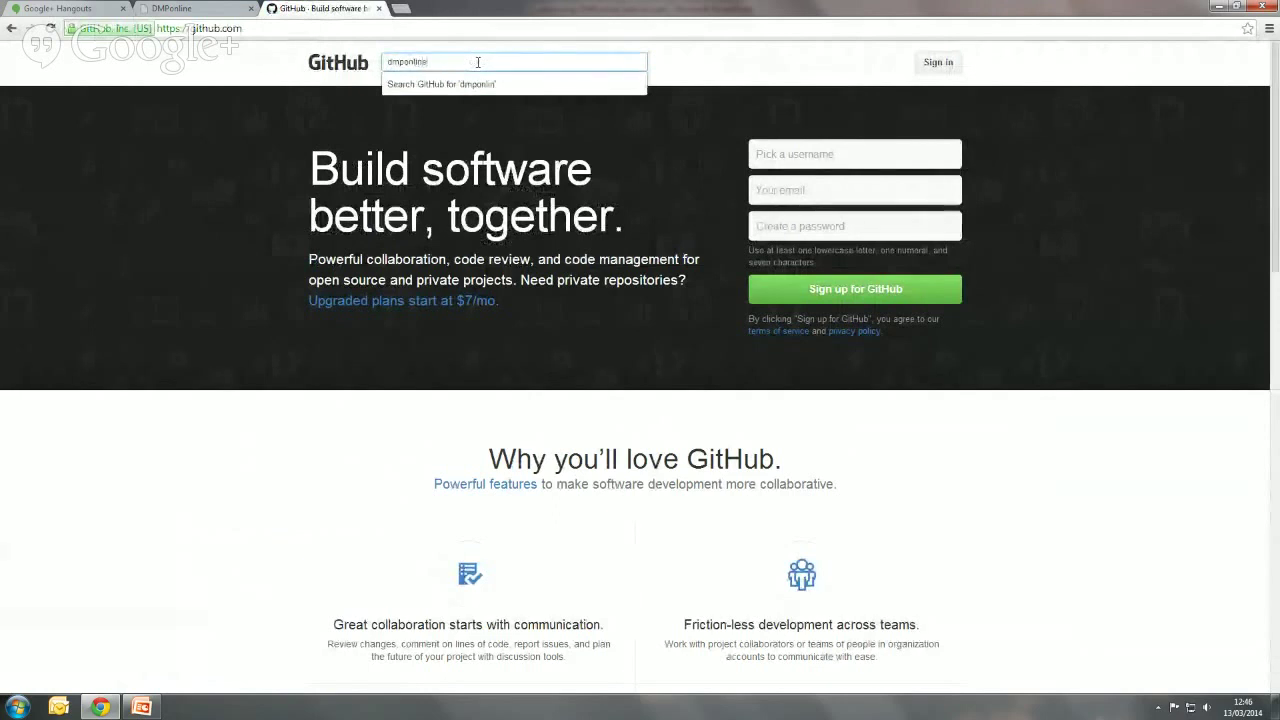
key("Return")
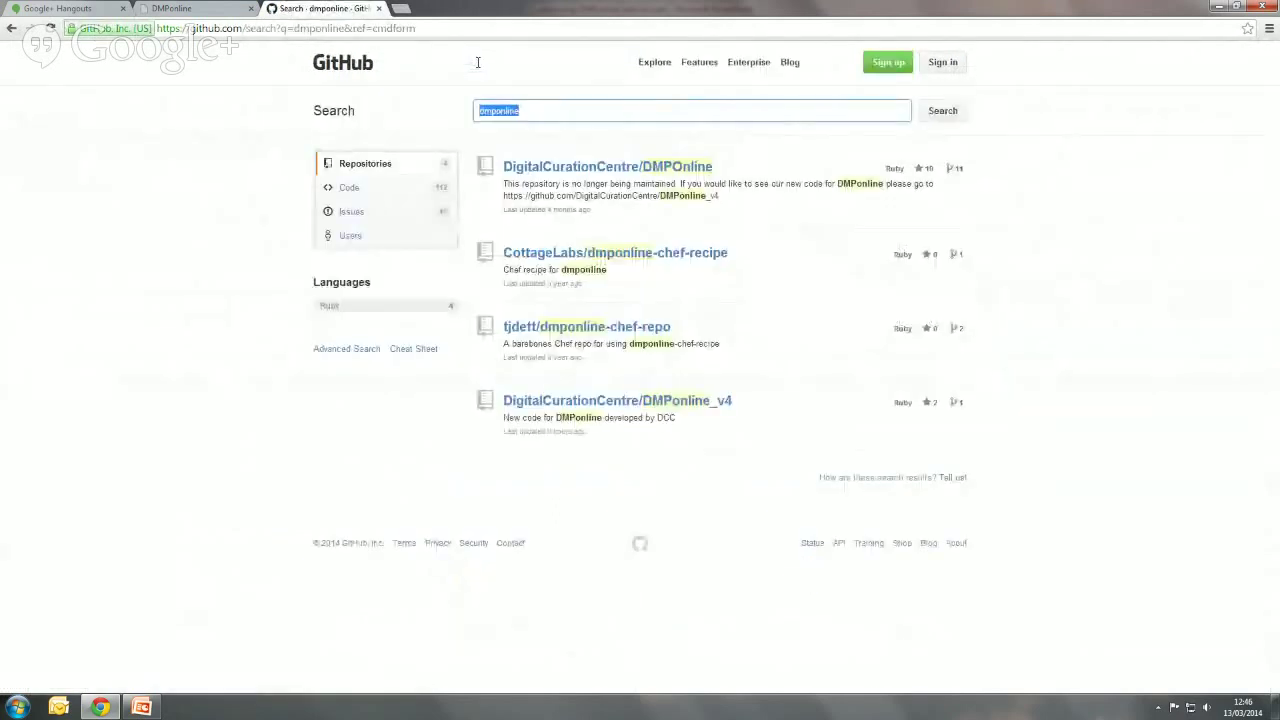
left_click(697, 167)
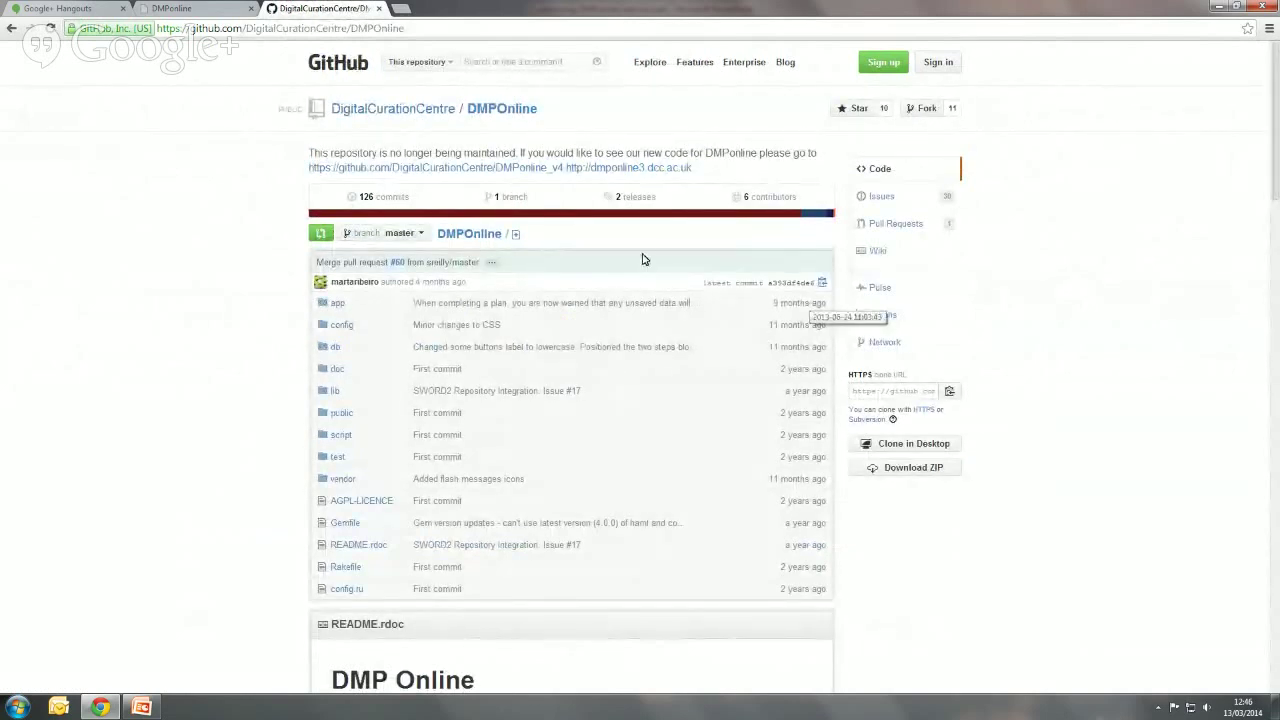
- Open the DigitalCurationCentre DMPonline_v4 repository from the old DMPOnline repository's description
left_click(512, 170)
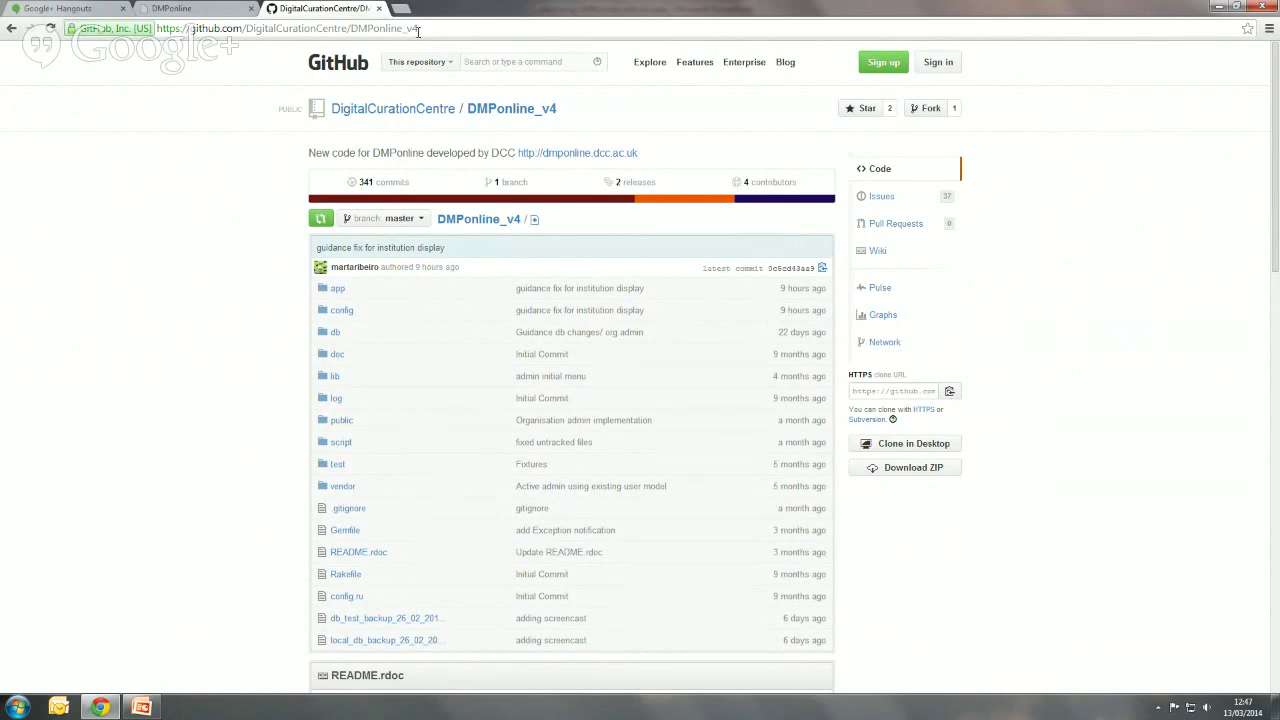
- Revisit the DMPonline new-plan form, then go back to the live hangout and stop screen sharing
left_click(192, 12)
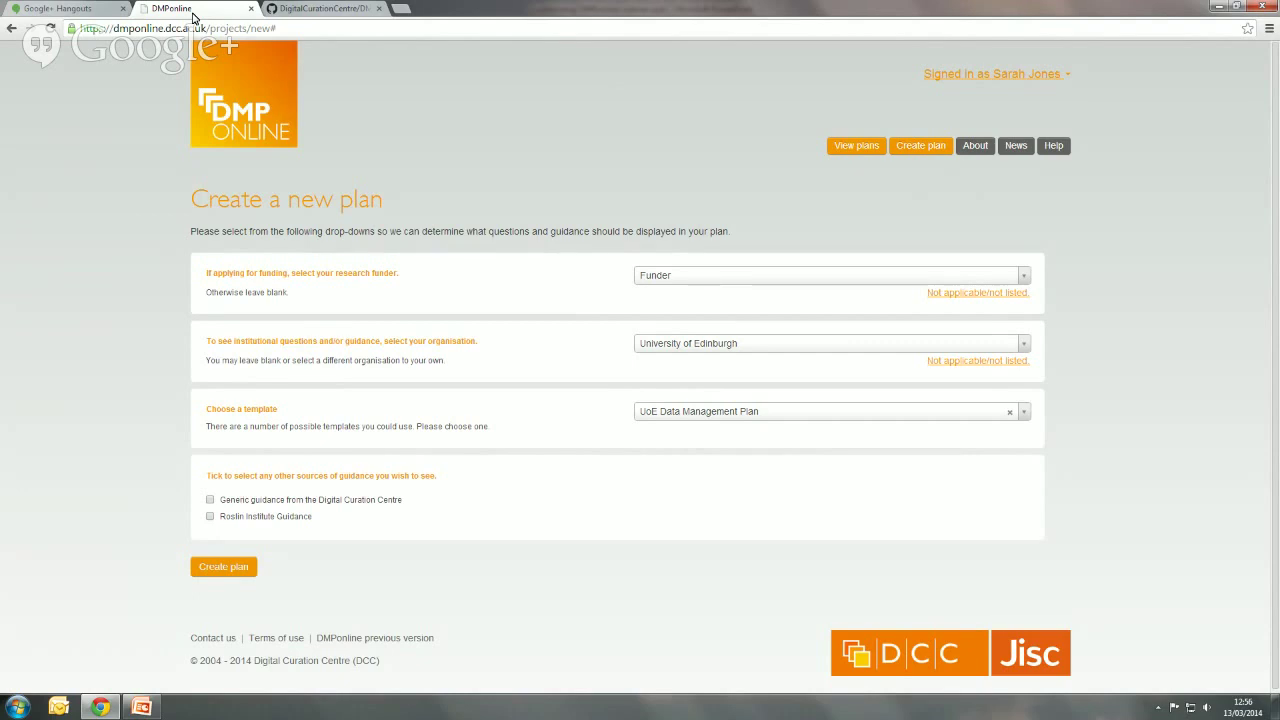
left_click(58, 9)
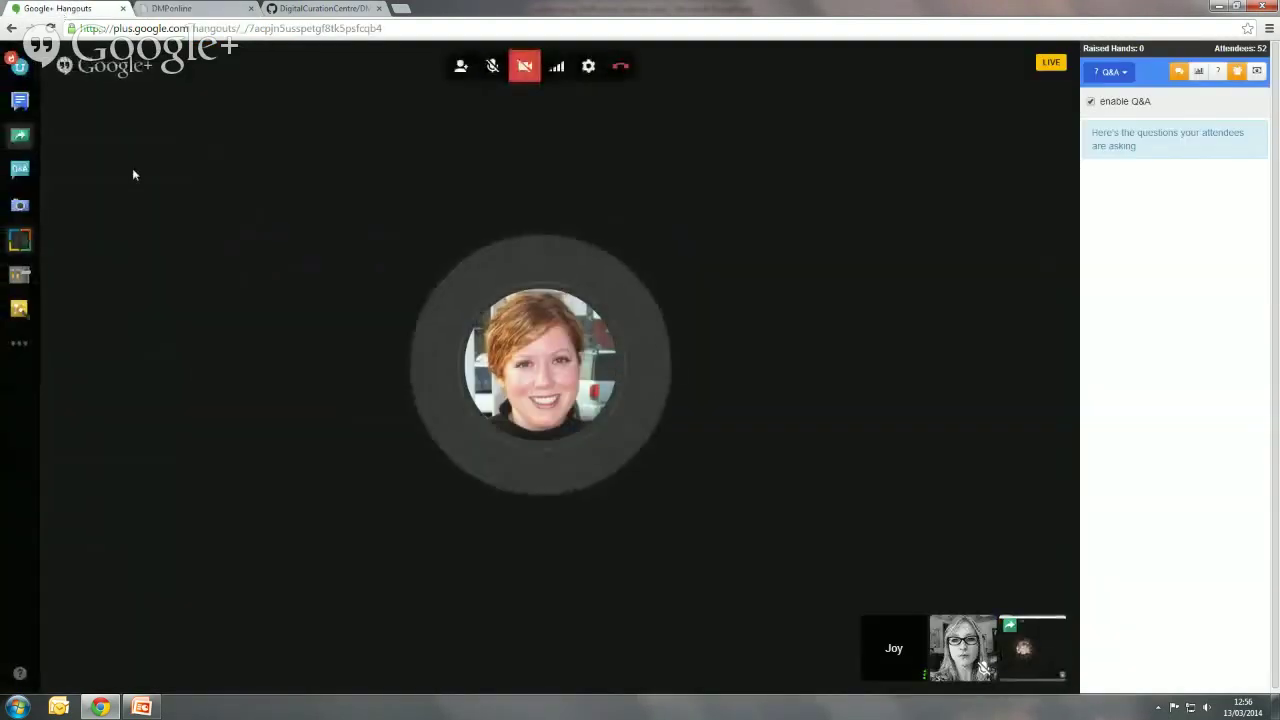
left_click(18, 141)
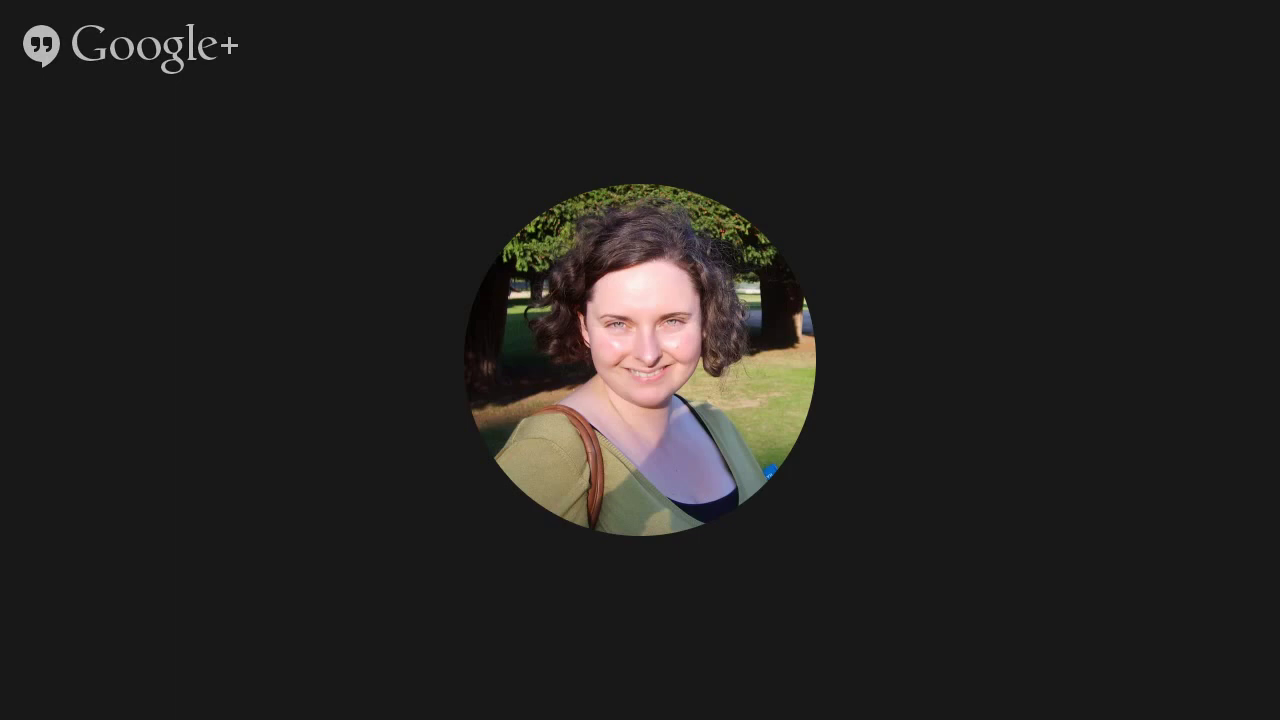